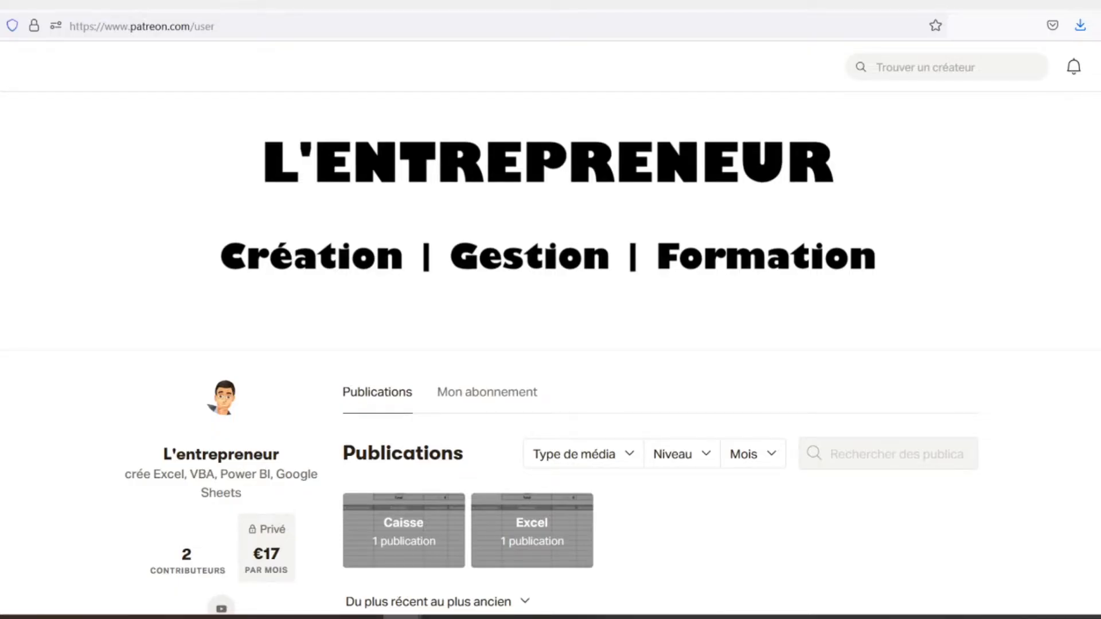
Look through the creator's Patreon publications down to the "Feuilles de caisse" post and its attached caisse.xlsx file
scroll(550, 356, "down", 3)
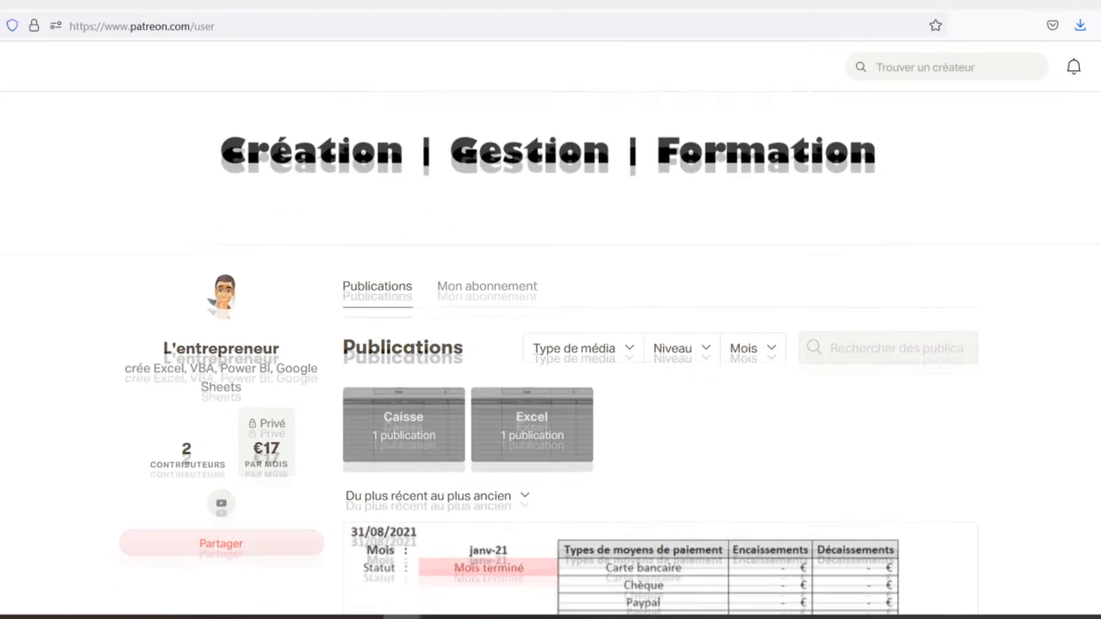
scroll(551, 356, "down", 2)
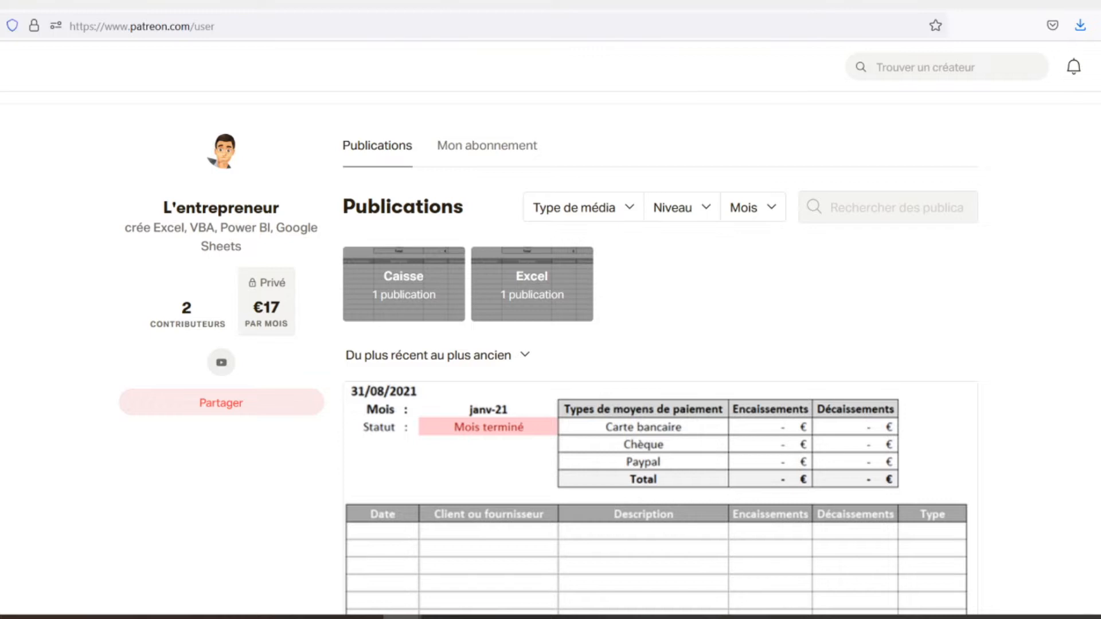
scroll(551, 355, "down", 2)
scroll(551, 355, "down", 2)
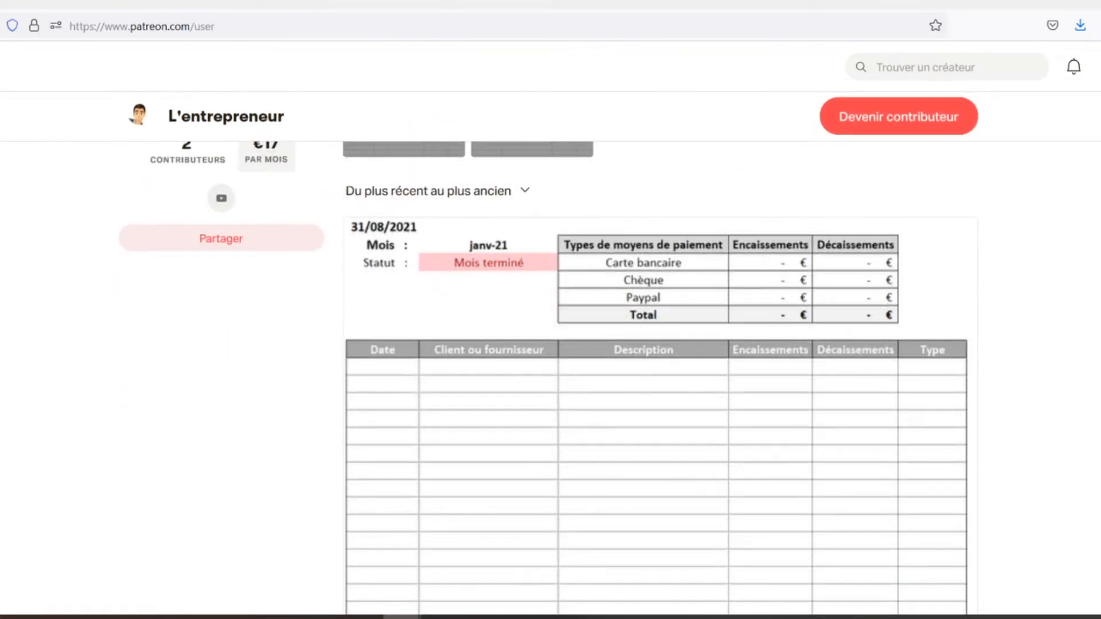
scroll(550, 355, "down", 1)
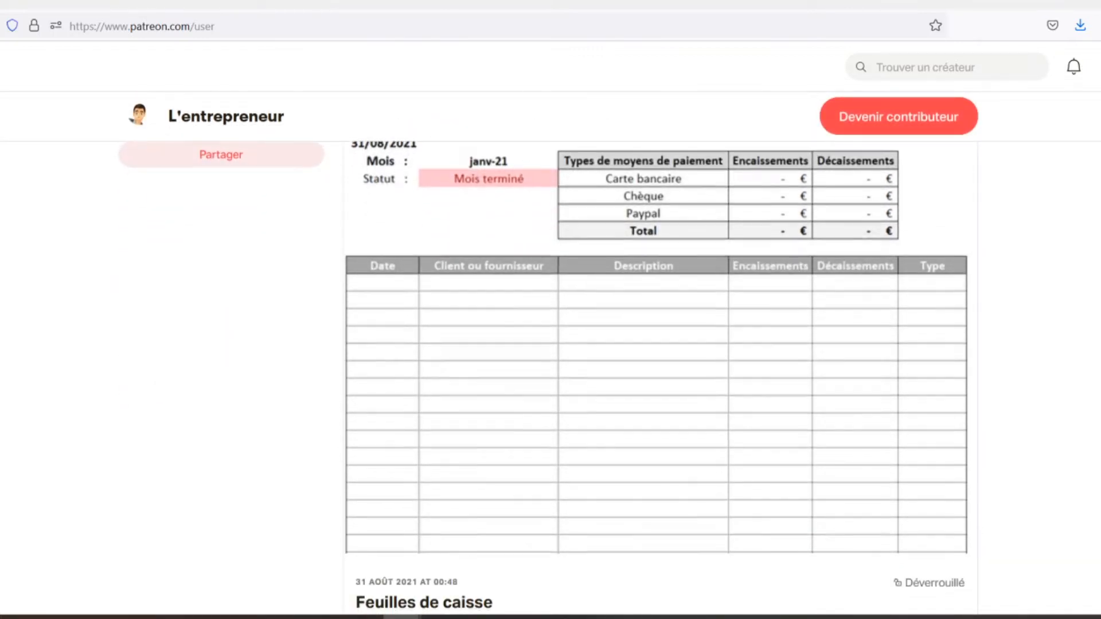
scroll(551, 356, "down", 1)
scroll(550, 356, "down", 1)
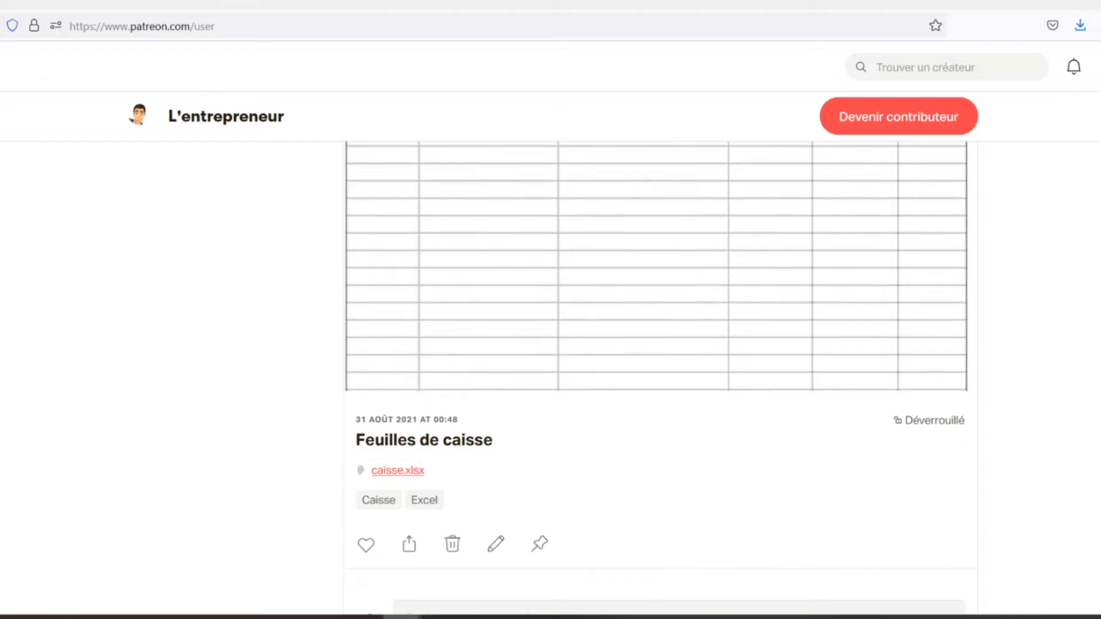
scroll(551, 355, "down", 1)
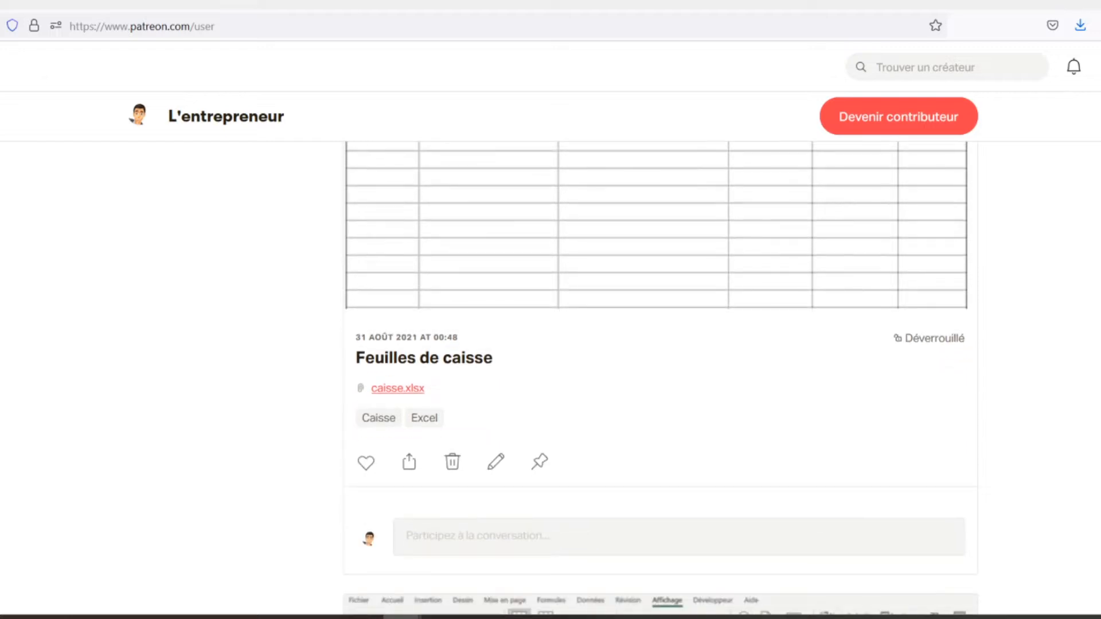
scroll(550, 355, "down", 1)
scroll(551, 356, "down", 1)
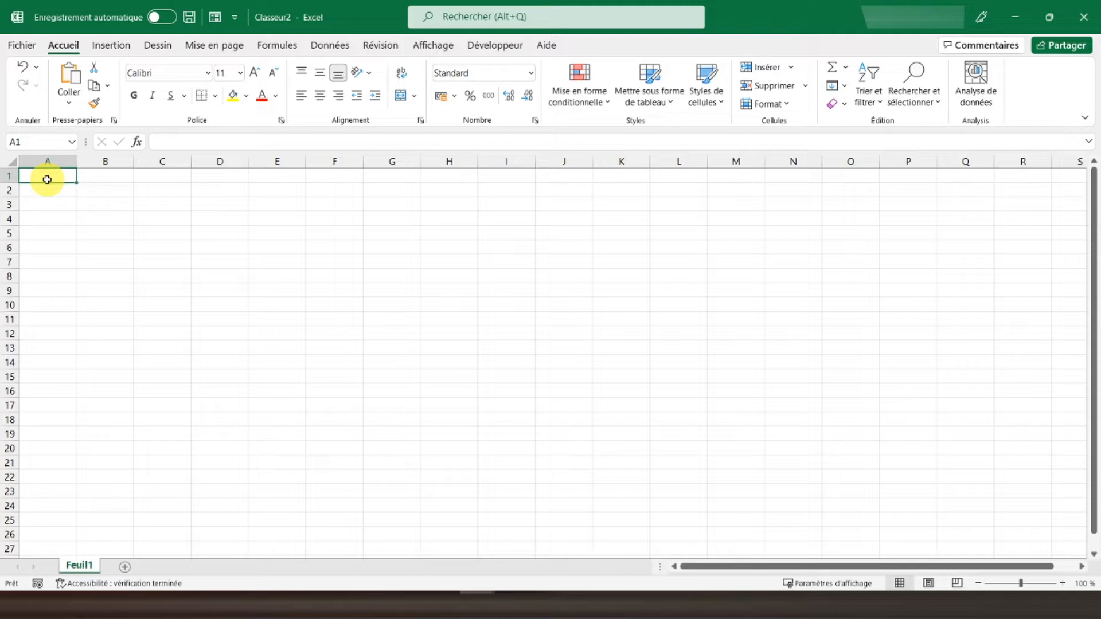
In a blank Excel workbook, enter the title "Diagramme de Gantt" in A1 and format it bold at size 14
type("D")
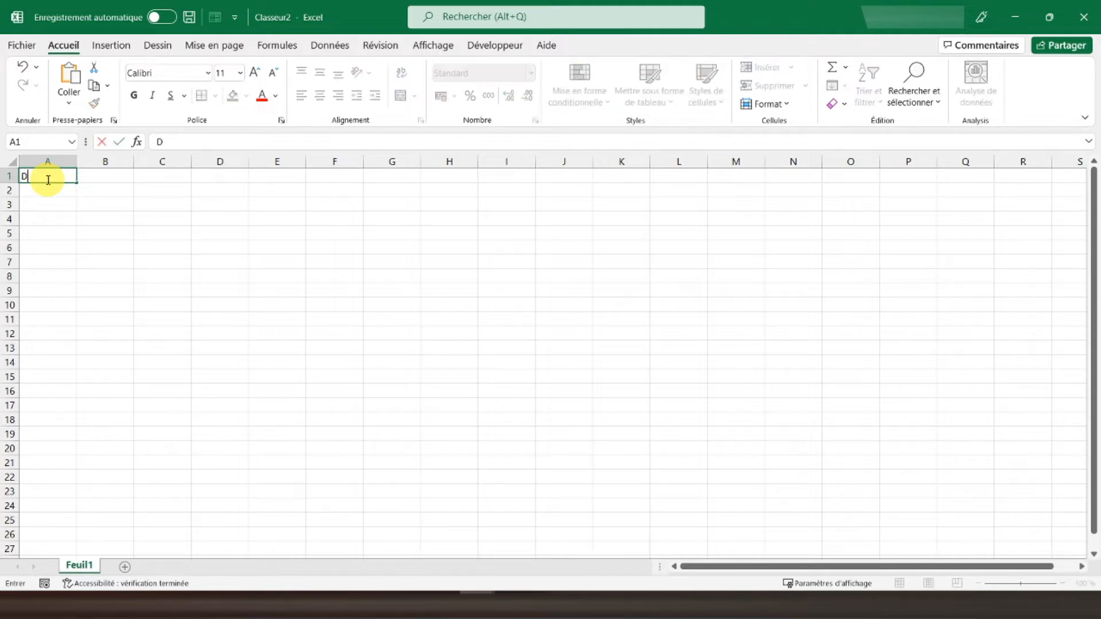
type("iagramme de Gantt")
key("Return")
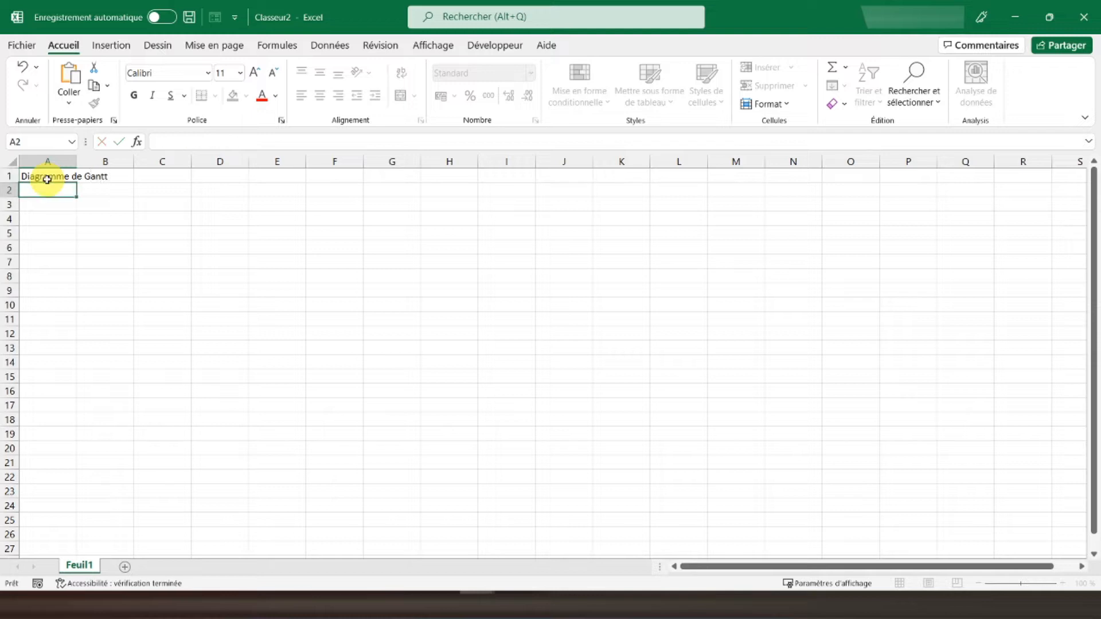
left_click(47, 179)
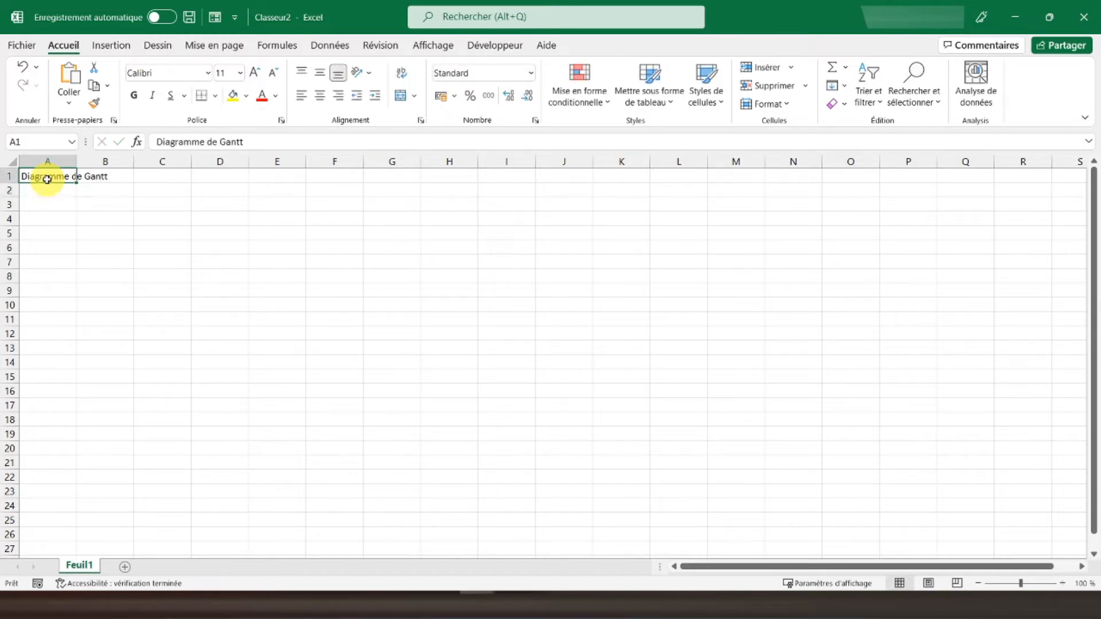
left_click(136, 102)
left_click(258, 73)
left_click(259, 73)
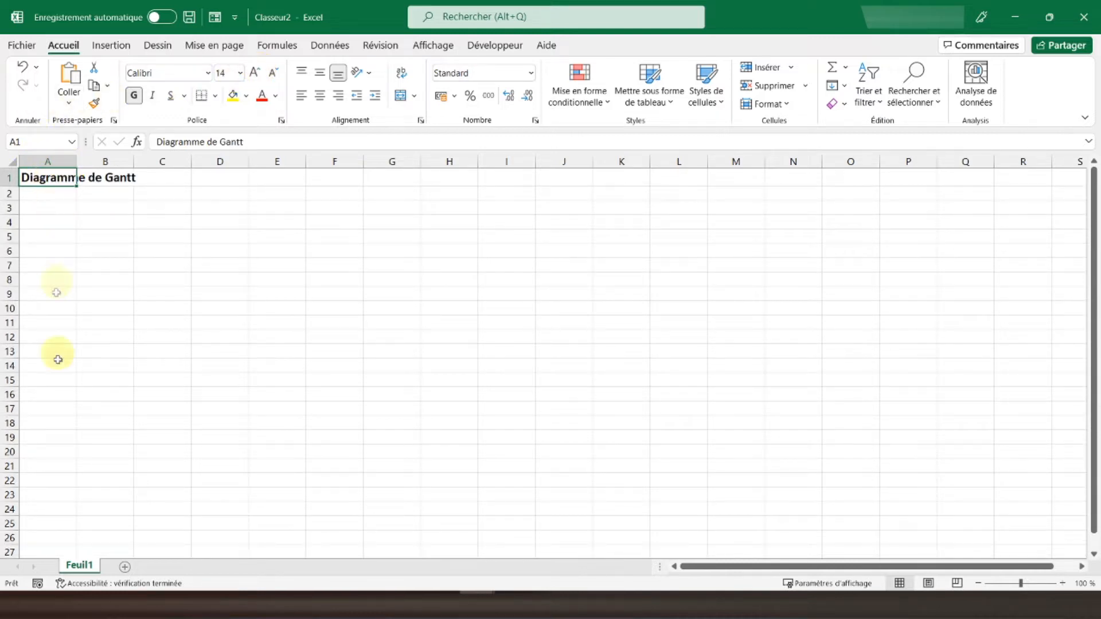
Rename the worksheet Feuil1 as "Gantt"
double_click(76, 567)
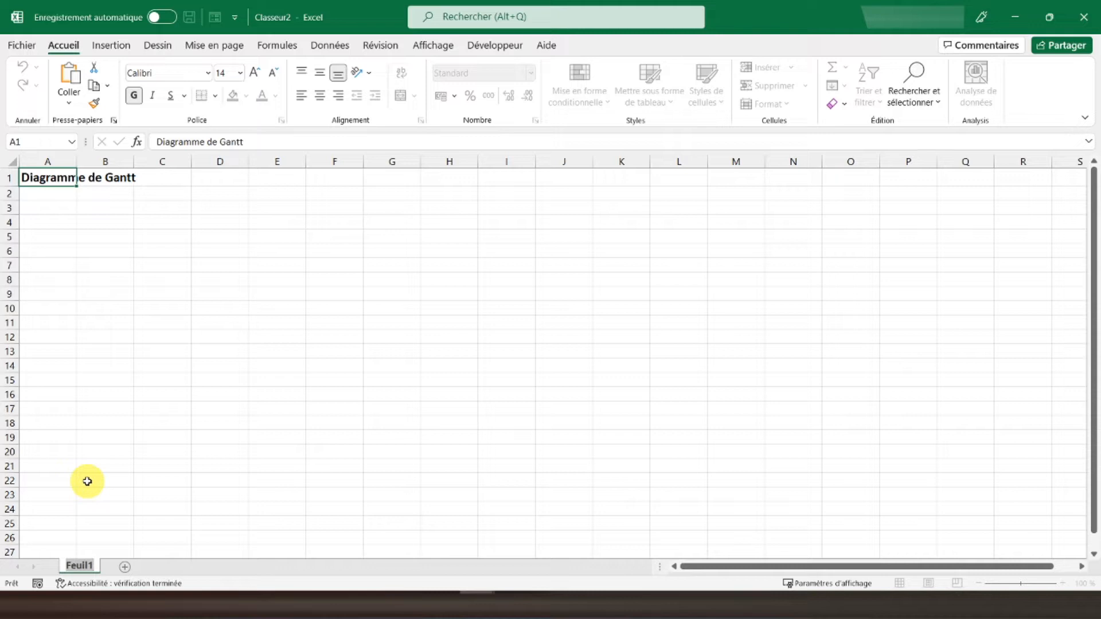
type("Gantt")
key("Return")
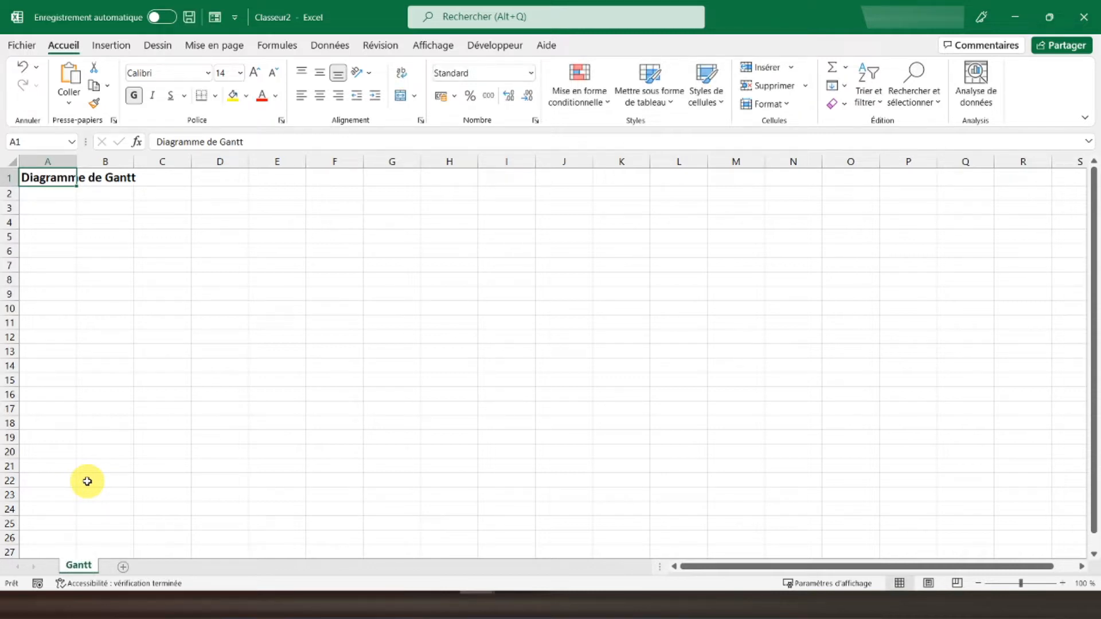
Enter the column headers Etapes, Début, Durée and Fin in cells A4 to D4
left_click(45, 226)
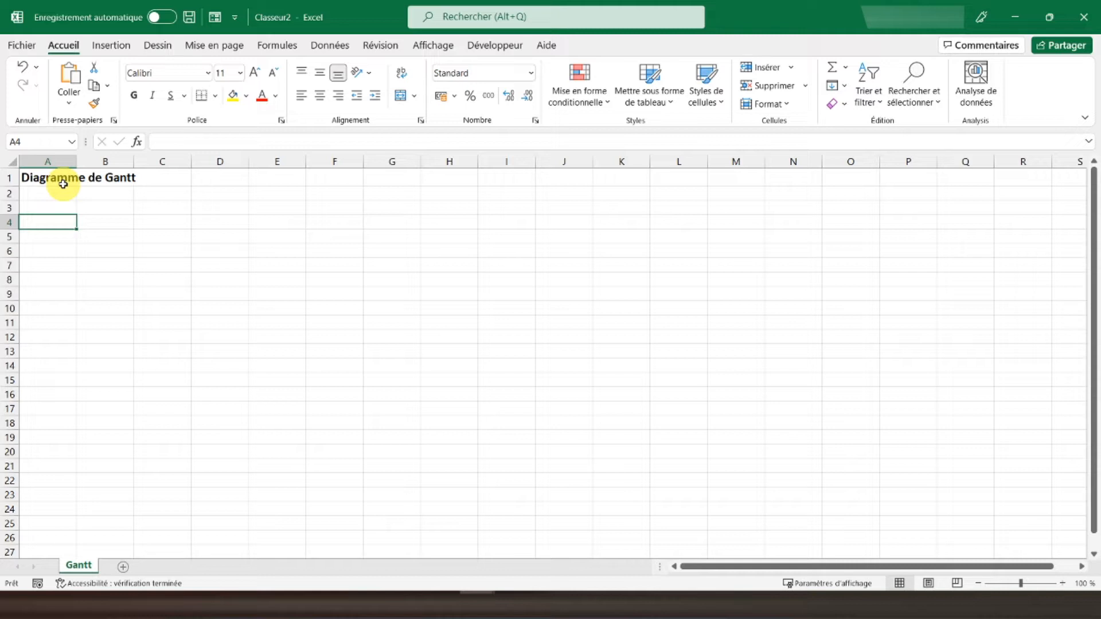
type("Eta")
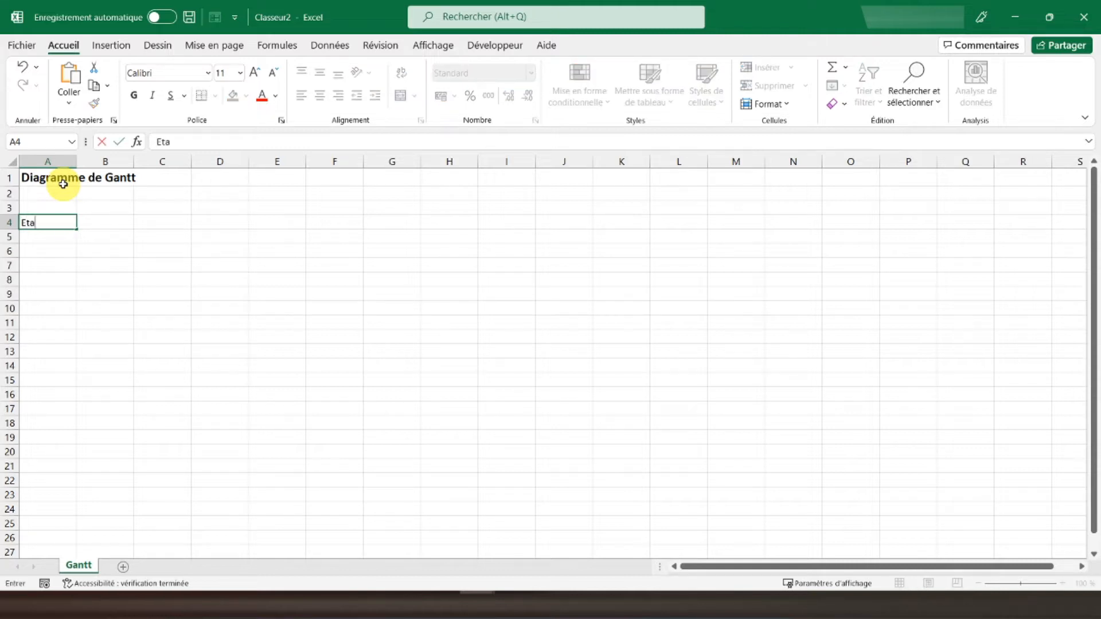
type("pes")
key("Tab")
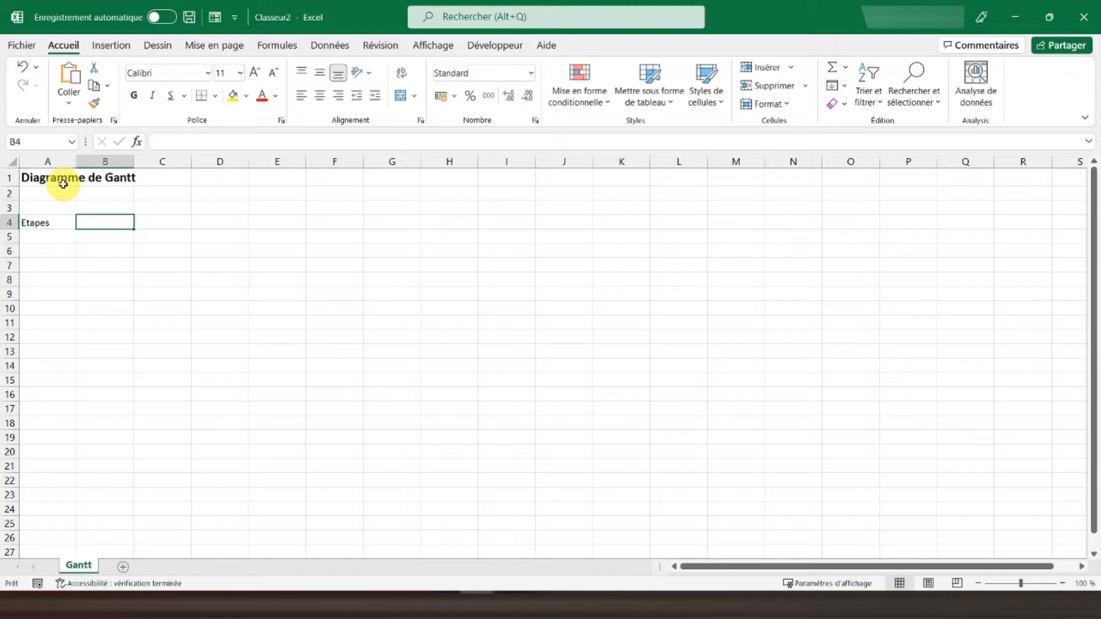
type("Début")
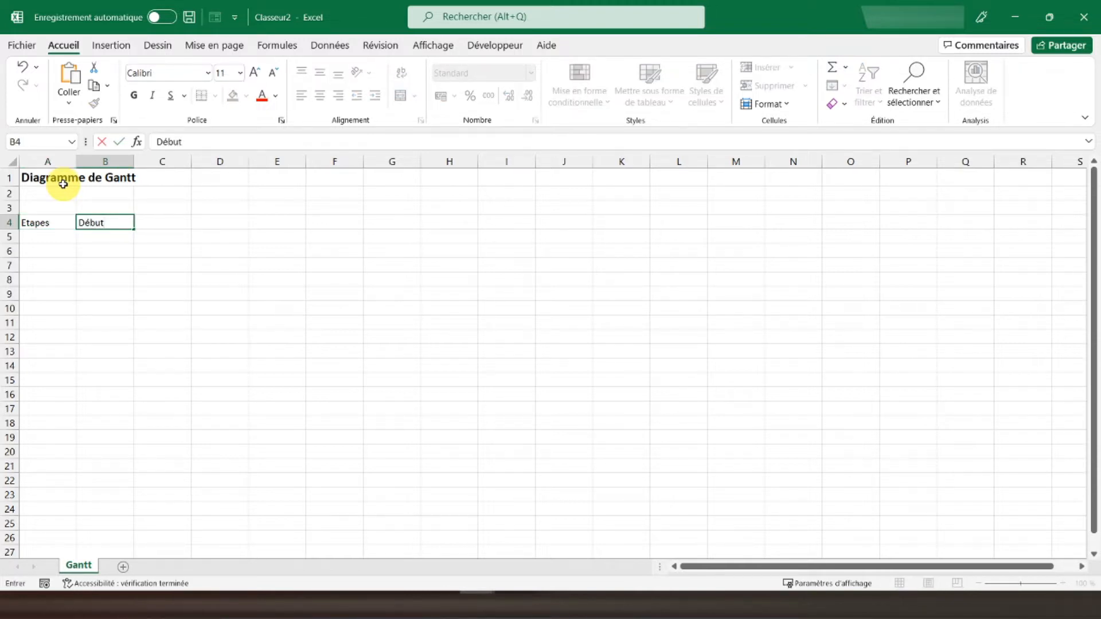
key("Tab")
type("Durée")
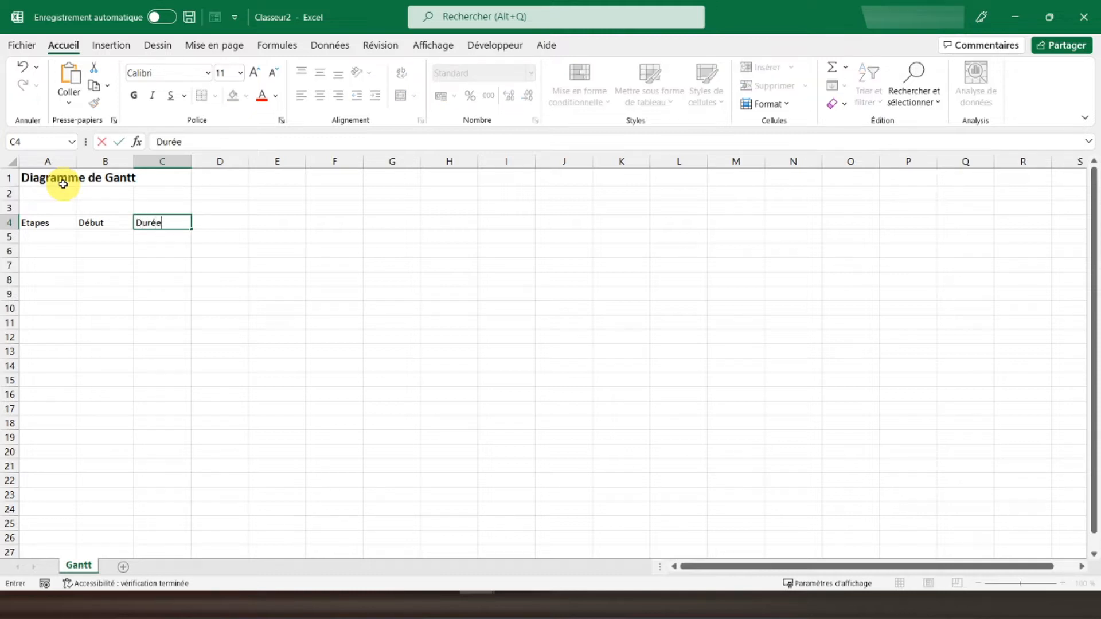
key("Tab")
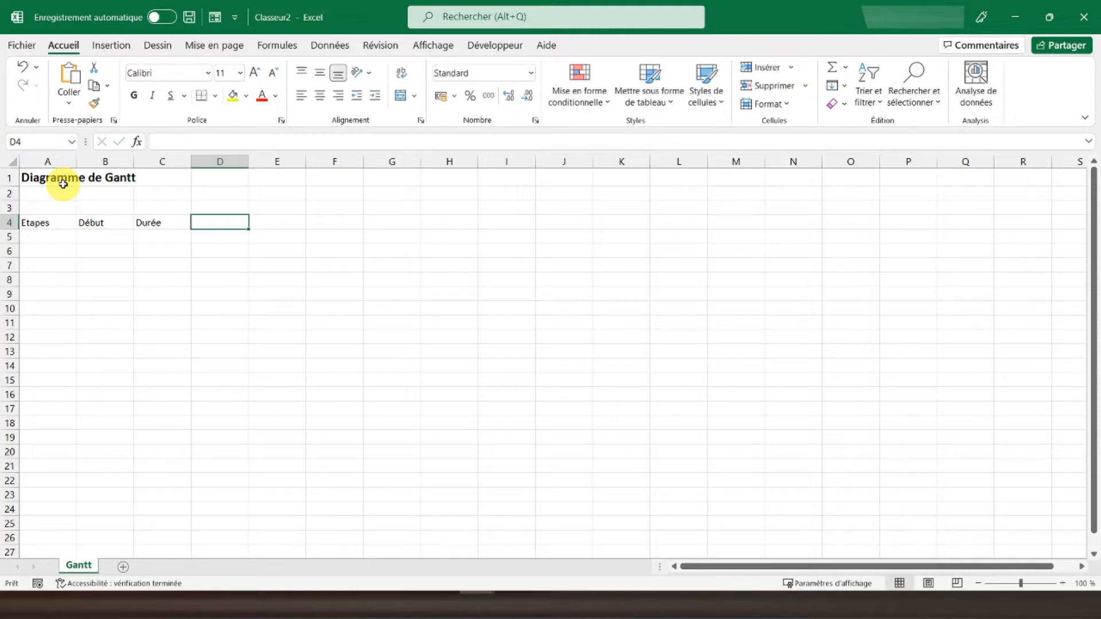
type("Fin")
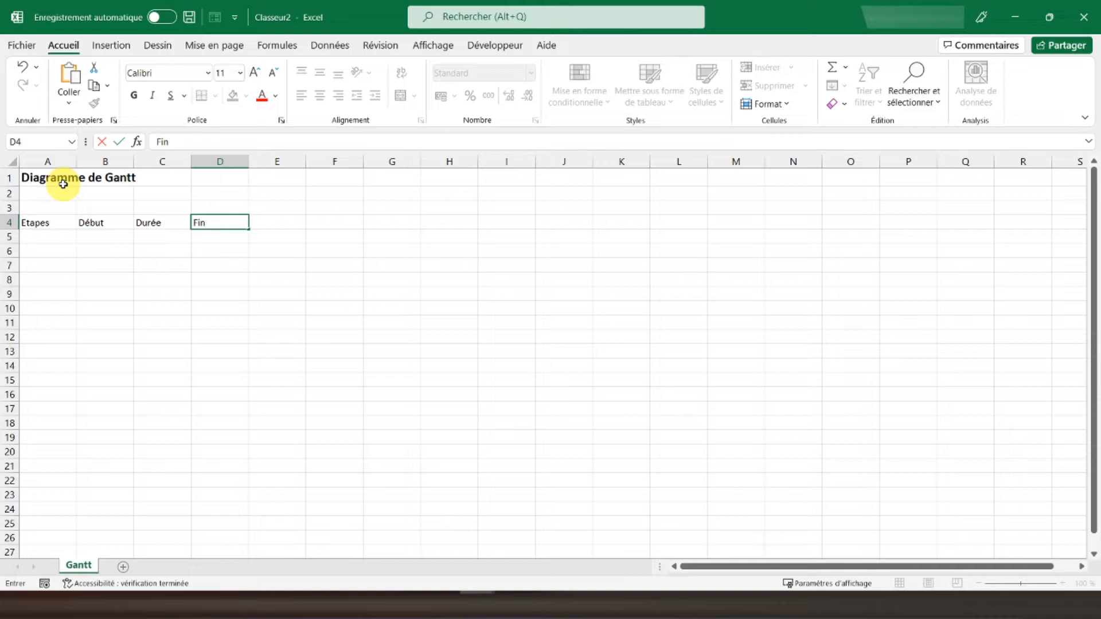
key("Return")
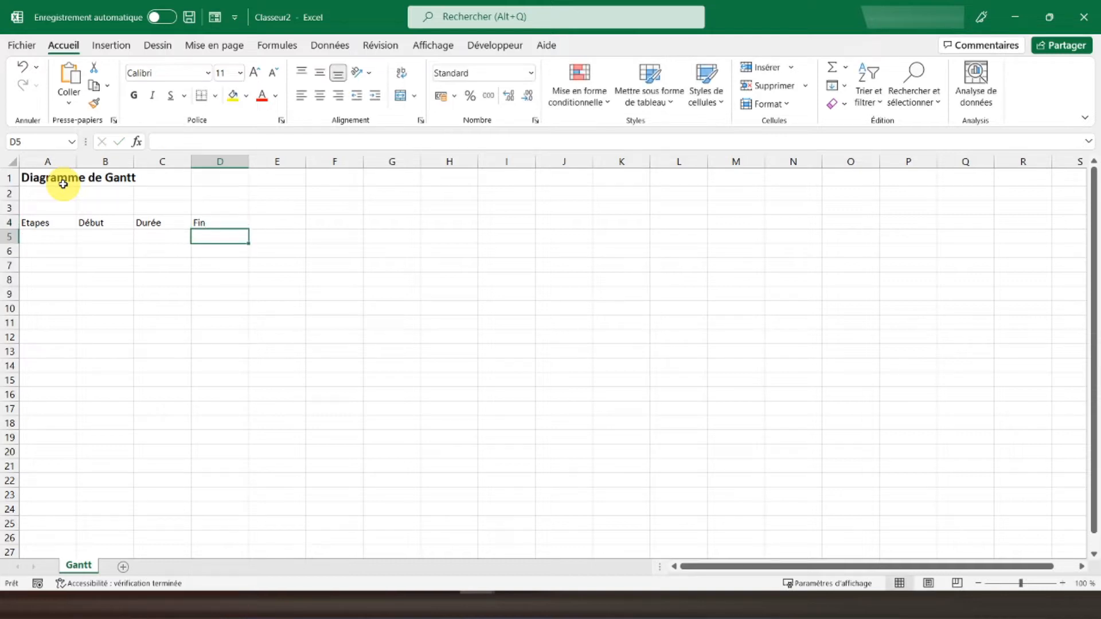
Enter "Tache 1" in A5 and extend the series down to "Tache 10" in A14
left_click(44, 233)
type("Taches")
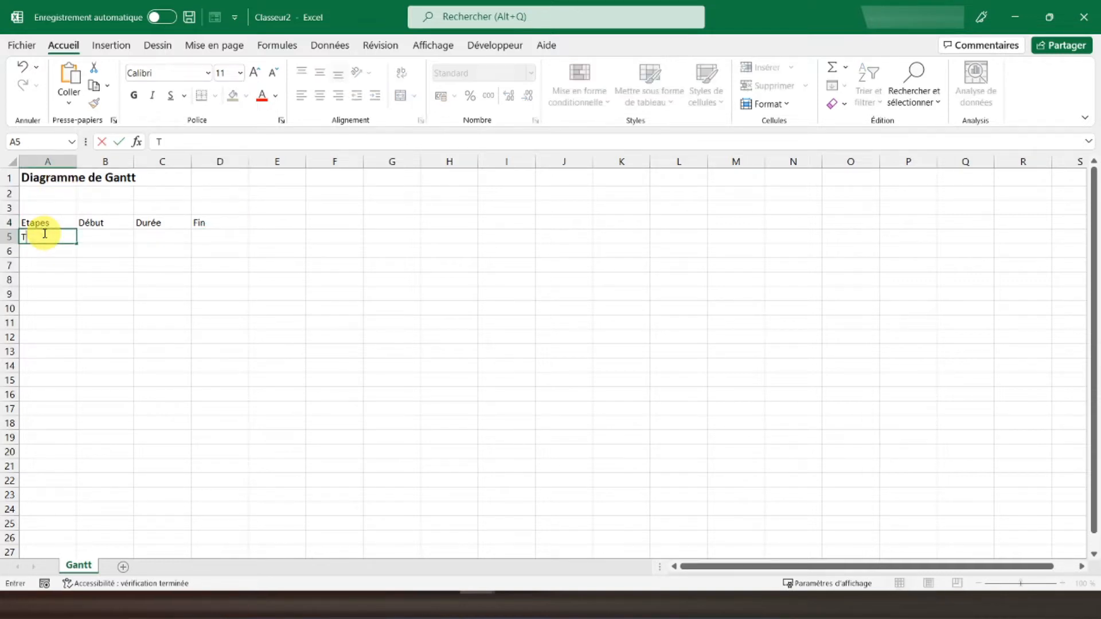
key("BackSpace")
type("1")
key("Return")
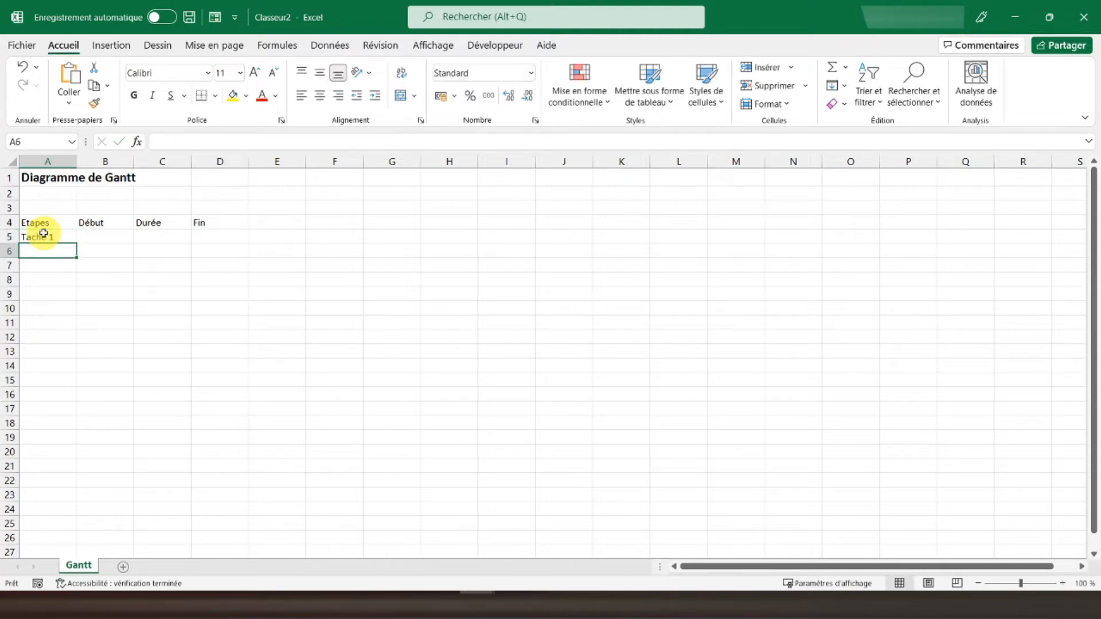
left_click(44, 232)
left_click_drag(79, 245, 58, 374)
Make the task names in A4:A14 and the whole header row 4 bold
left_click_drag(44, 224, 43, 365)
left_click(134, 96)
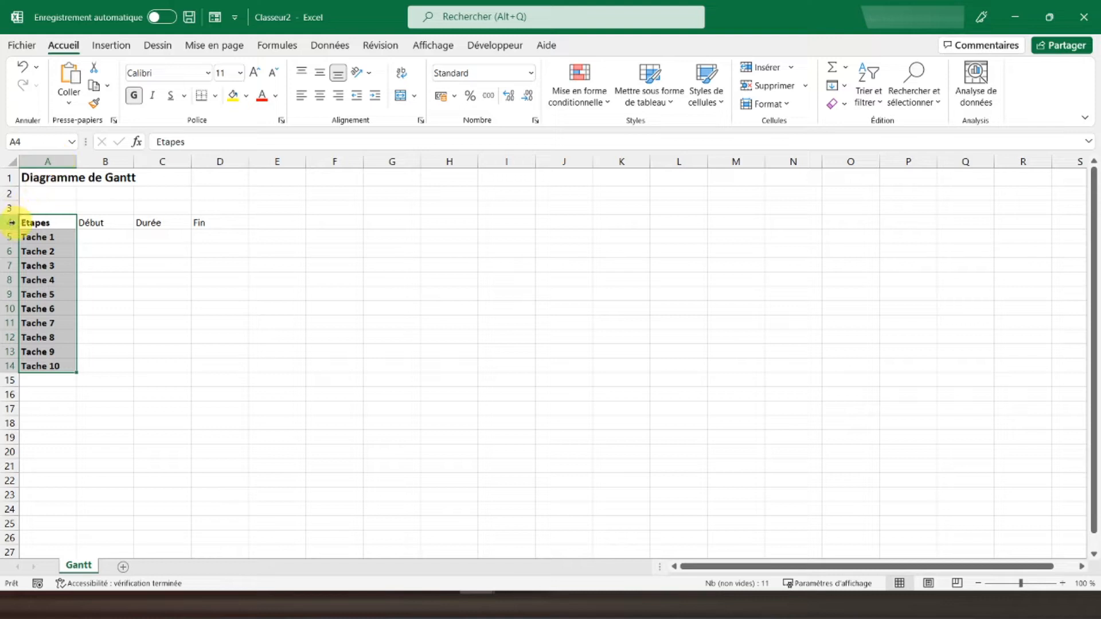
left_click(10, 222)
left_click(134, 95)
left_click(134, 95)
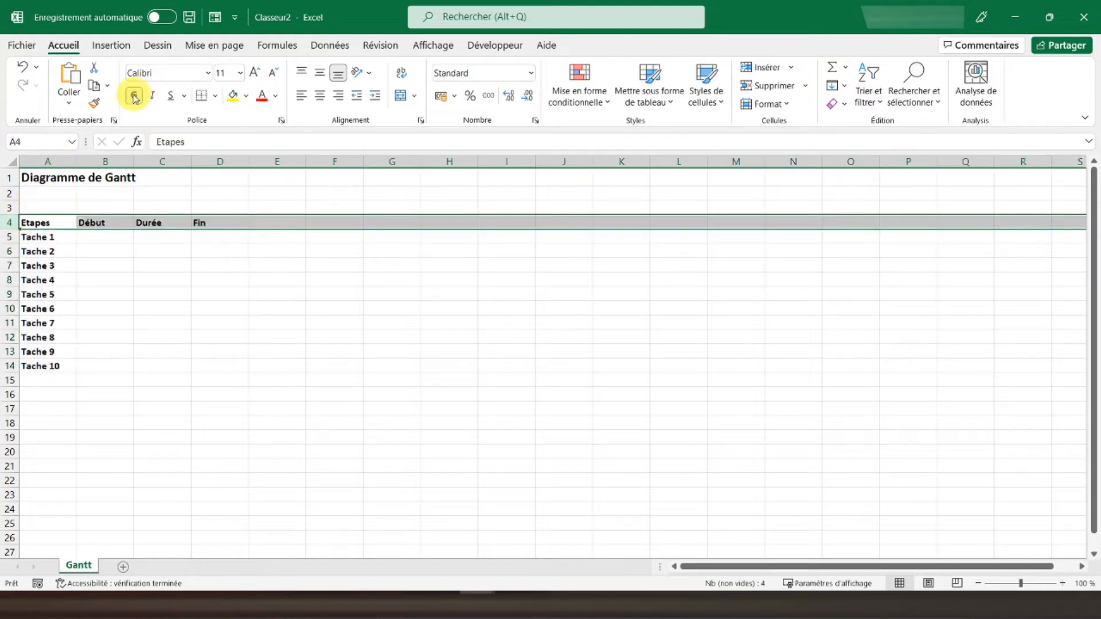
Give Tache 1 the start date 01/01/2022 in B5 and a duration of 2 in C5
left_click(86, 237)
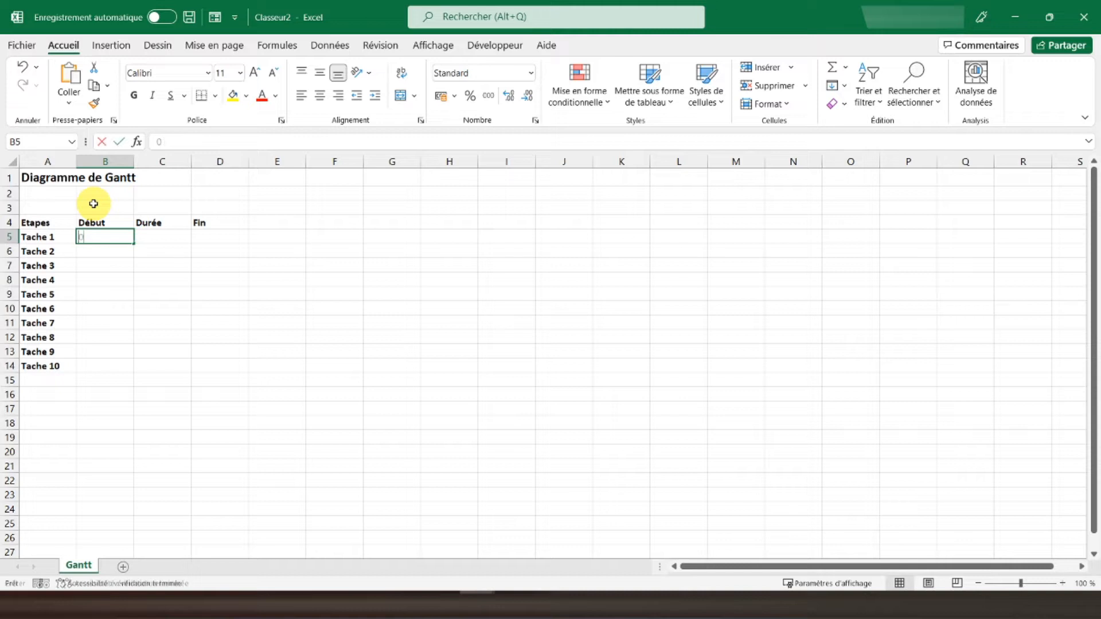
type("01/01/2022")
key("Return")
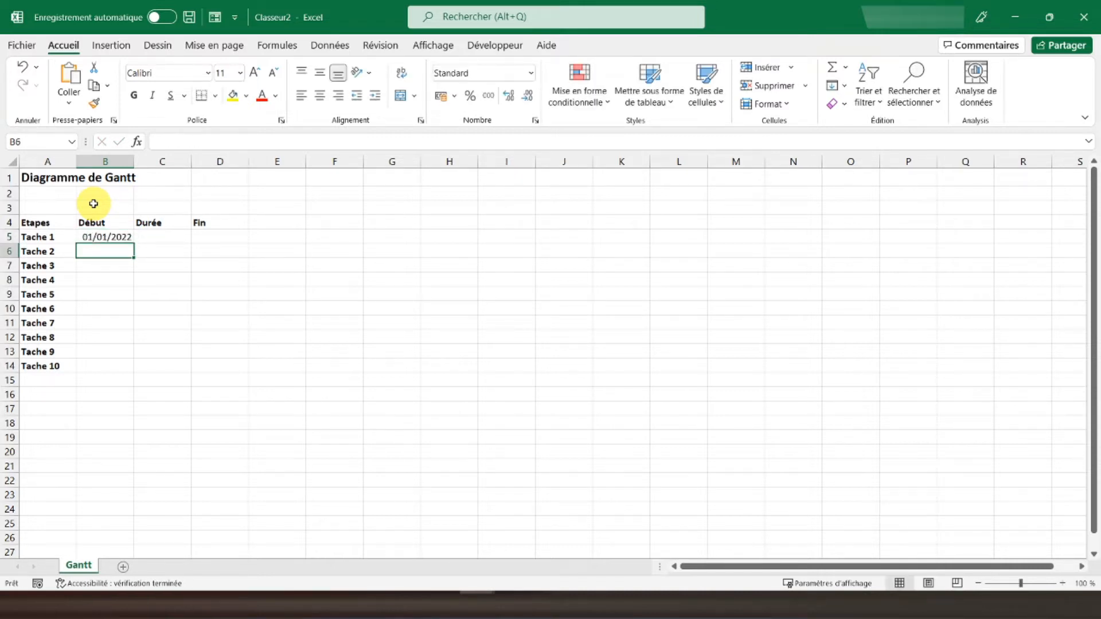
left_click(168, 239)
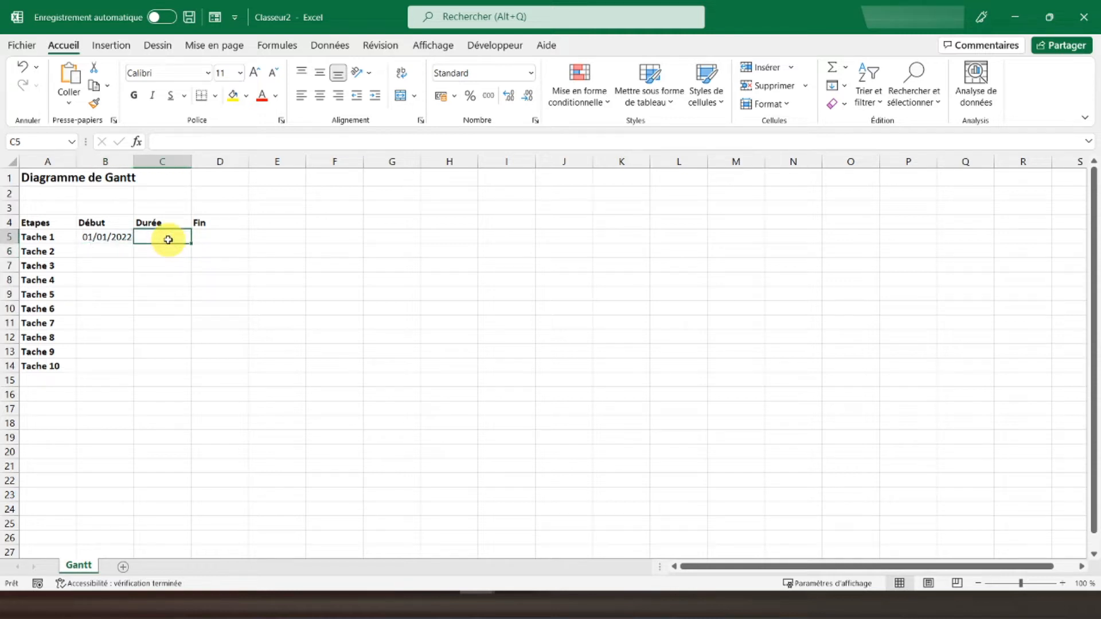
type("2")
key("Return")
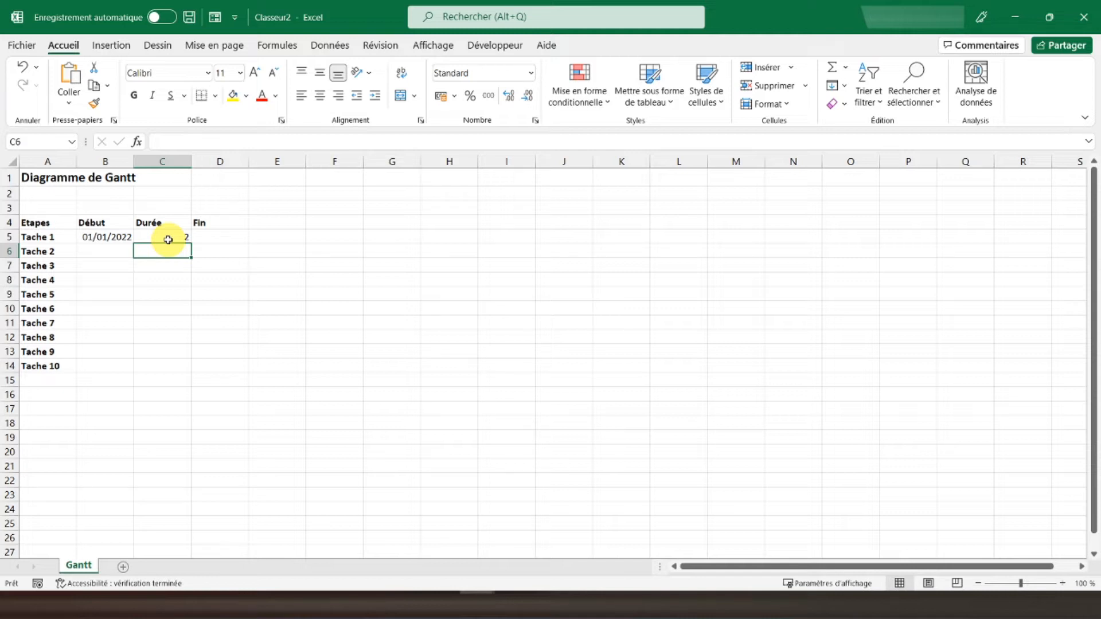
Calculate Tache 1's end date in D5 with the formula =SERIE.JOUR.OUVRE(B5;C5)
left_click(101, 237)
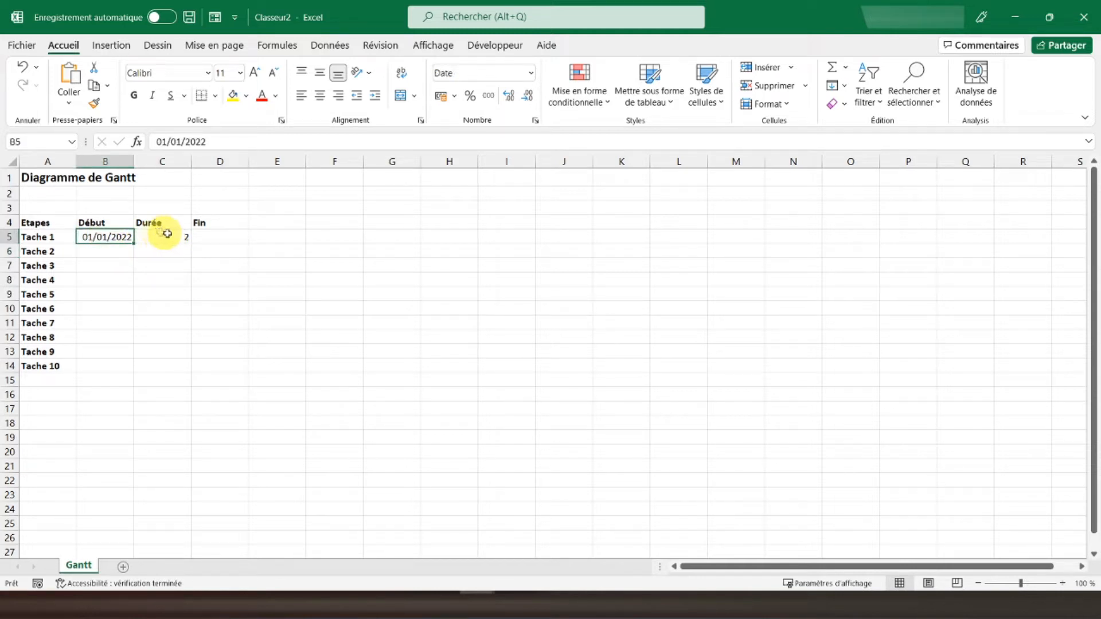
left_click(207, 235)
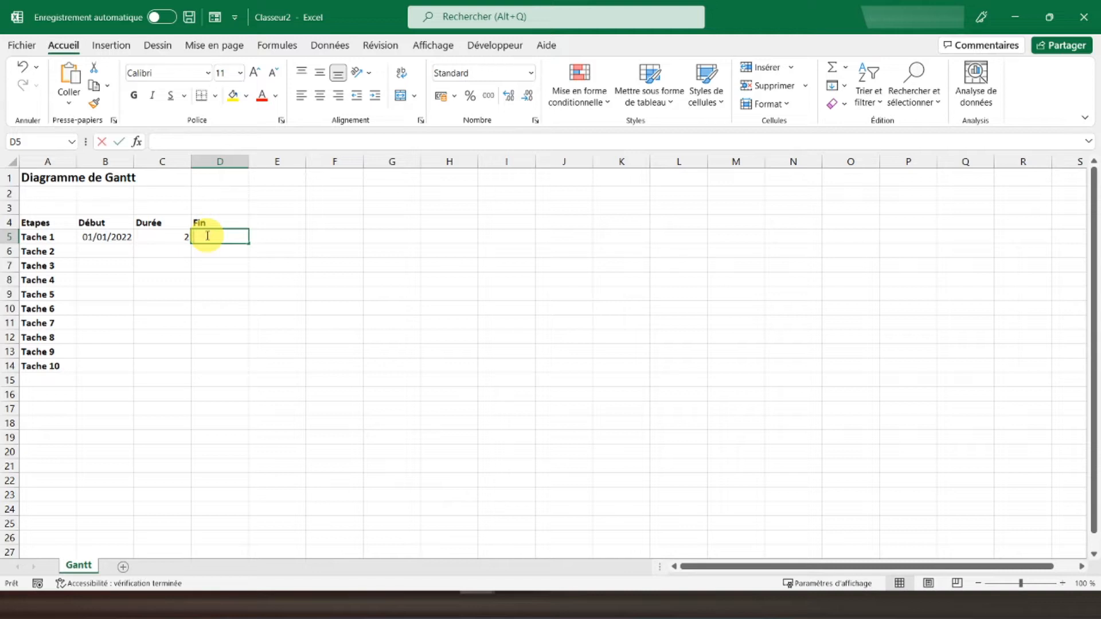
type("=serie")
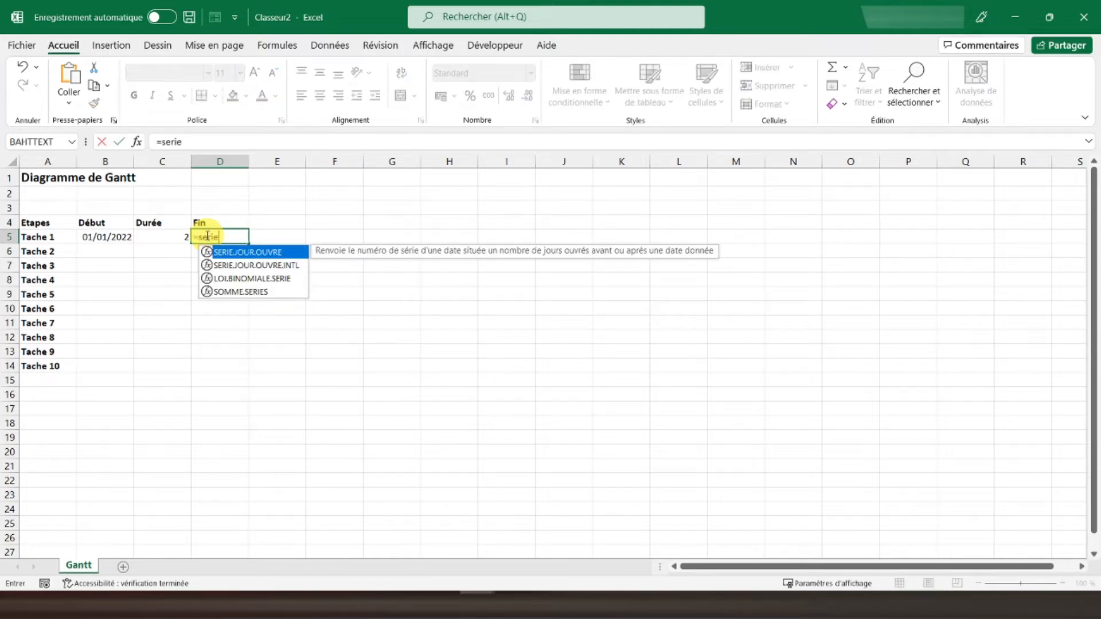
double_click(230, 253)
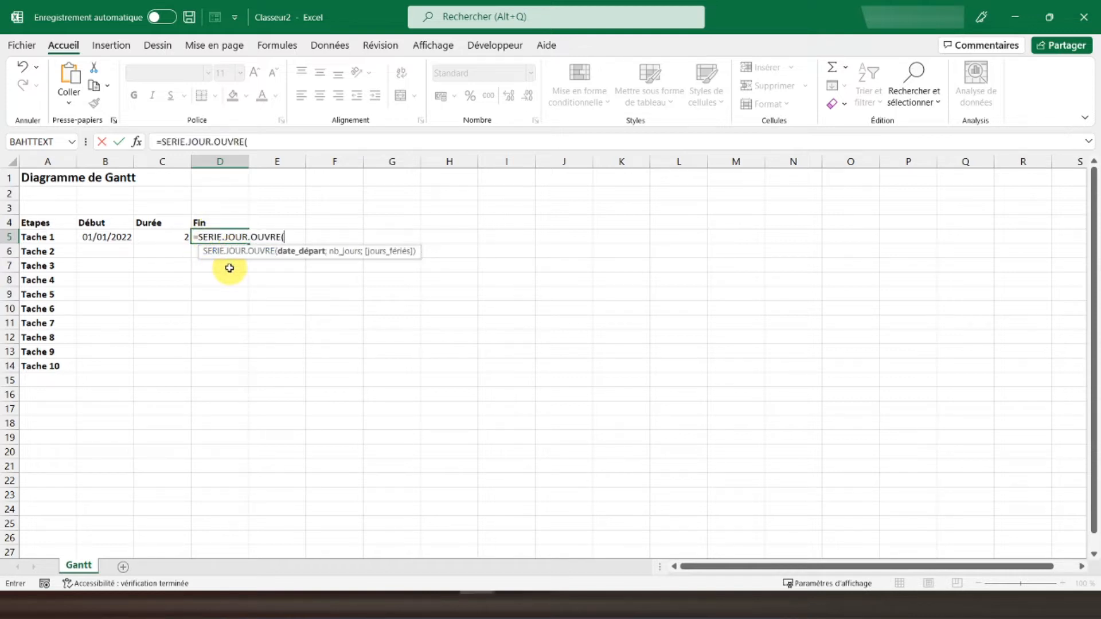
left_click(105, 236)
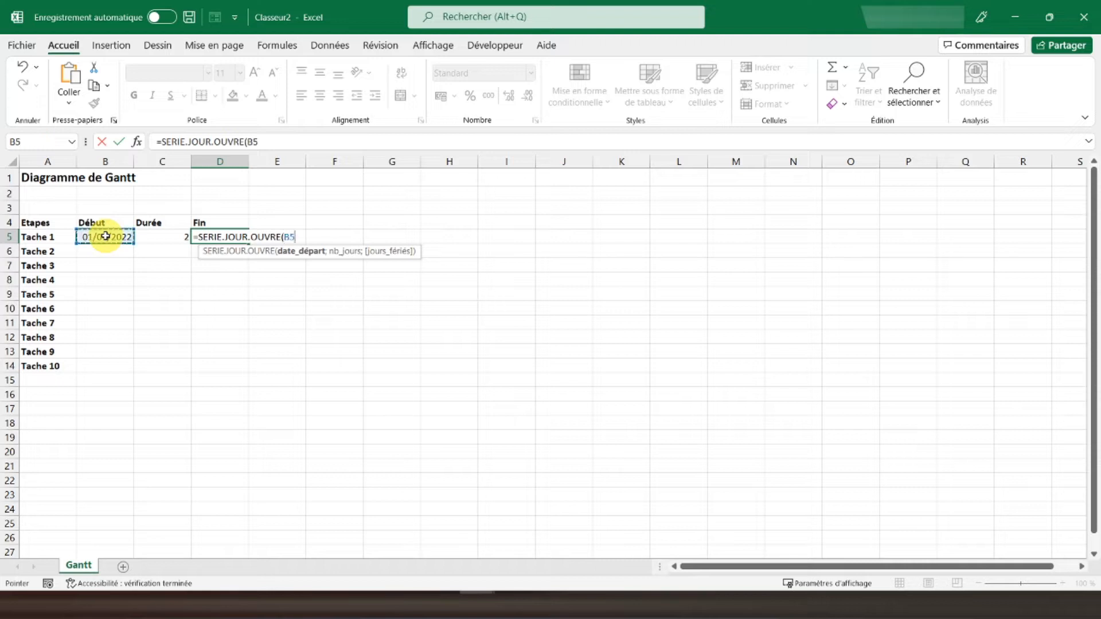
type(";")
left_click(159, 238)
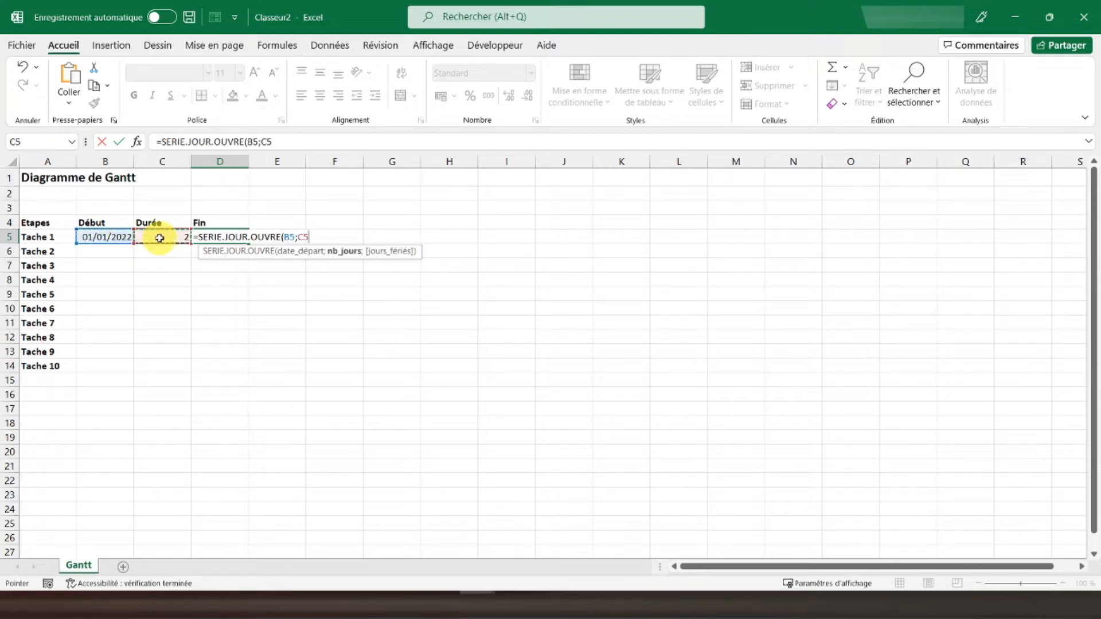
type(")")
key("Return")
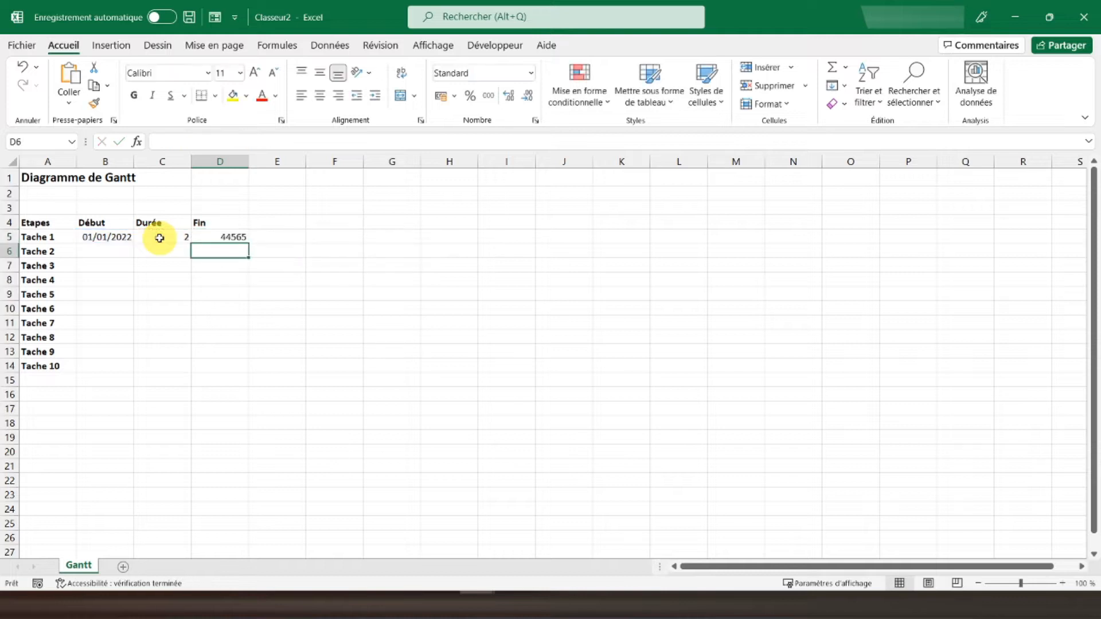
left_click(226, 235)
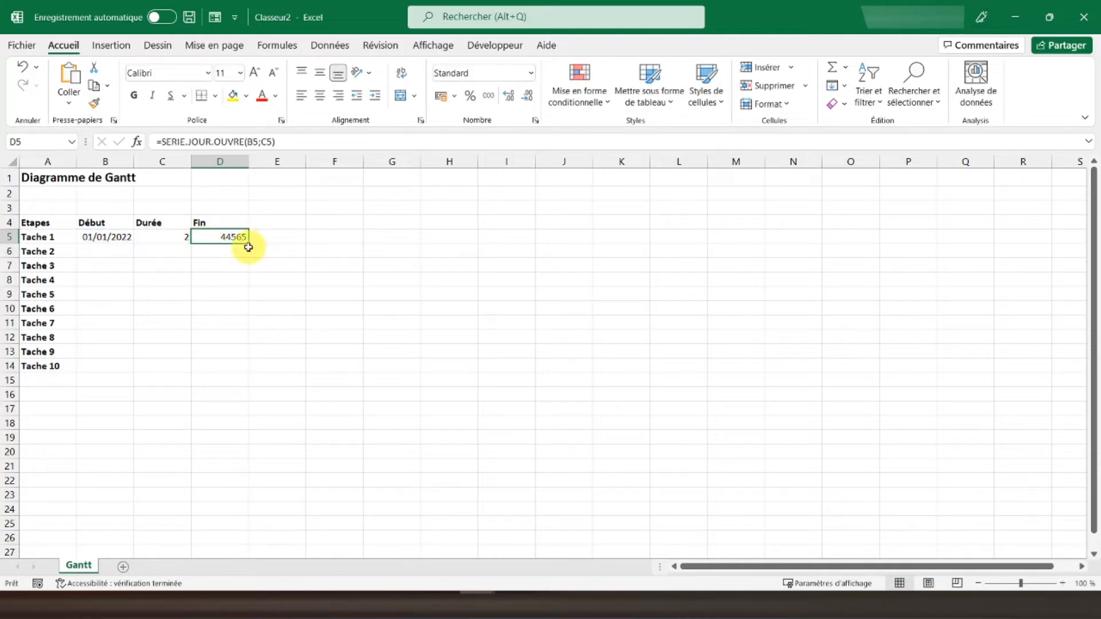
Format the start date cells B5:B14 as long dates of the type "mercredi 14 mars 2012"
left_click_drag(96, 237, 95, 361)
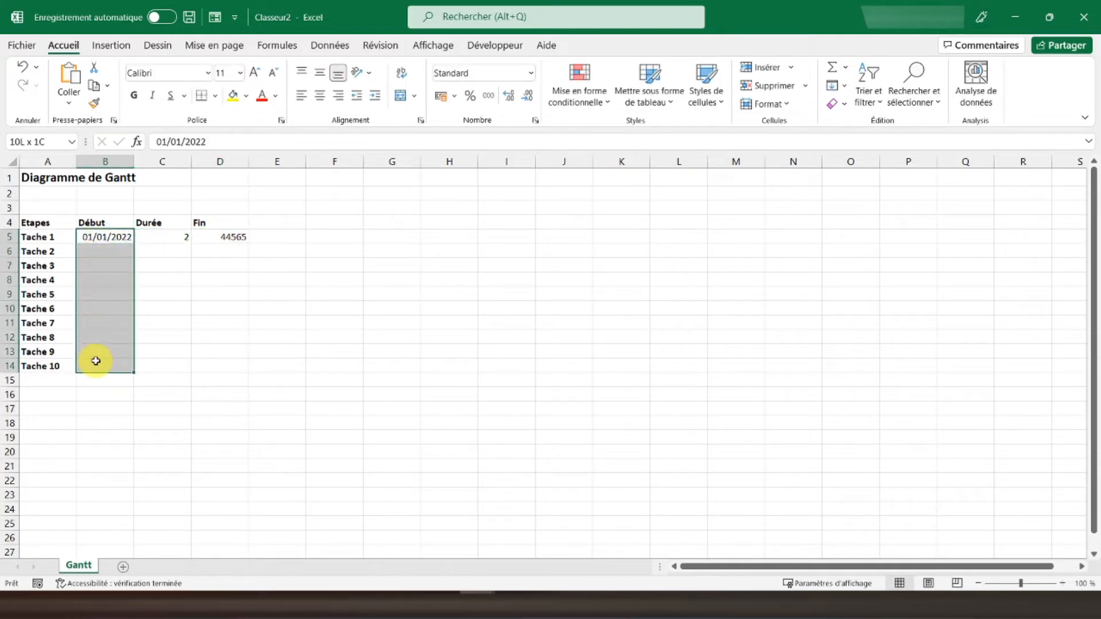
right_click(96, 361)
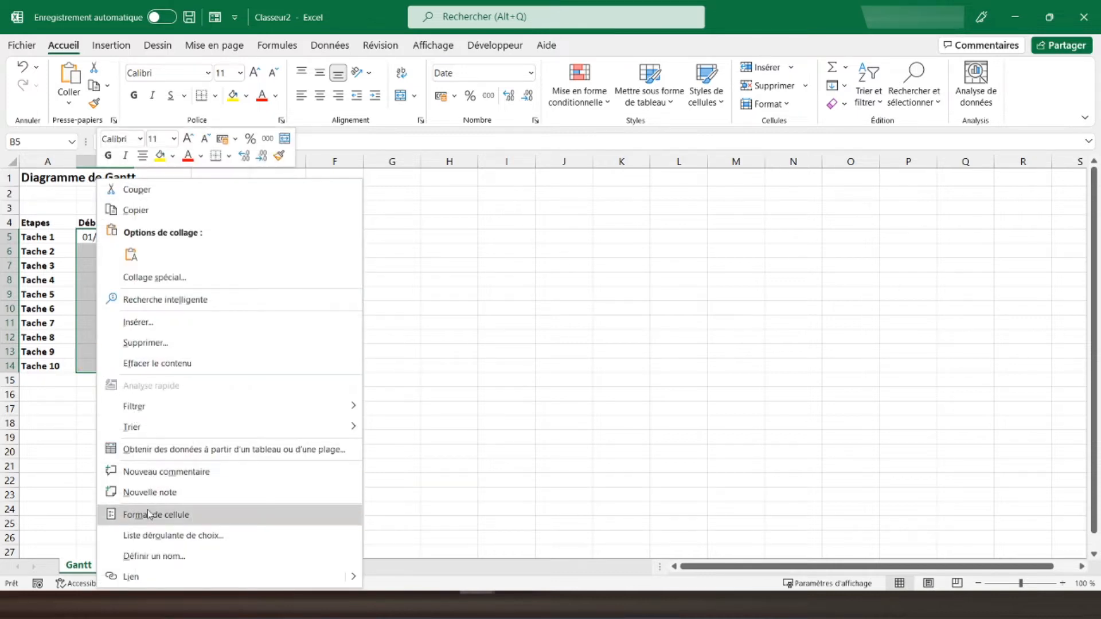
left_click(148, 514)
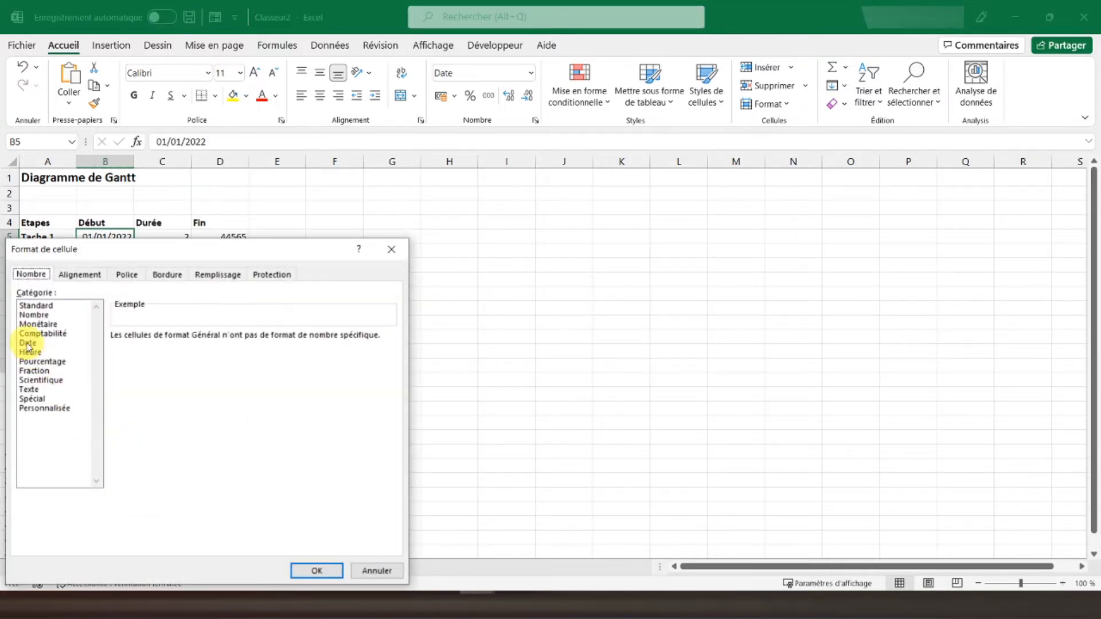
left_click(27, 343)
left_click(146, 357)
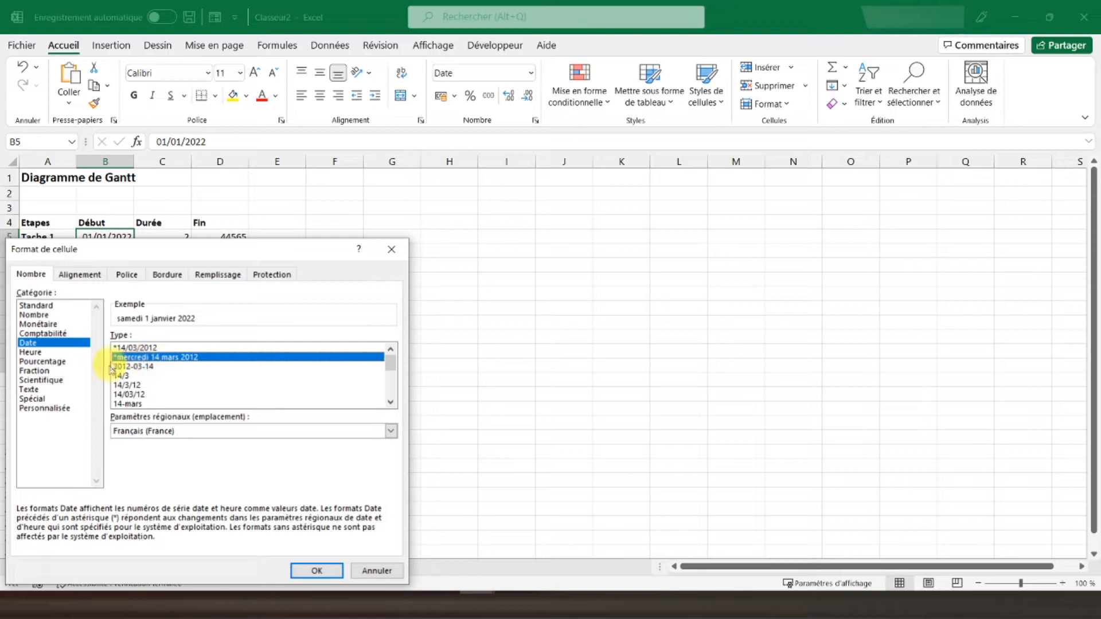
left_click(316, 571)
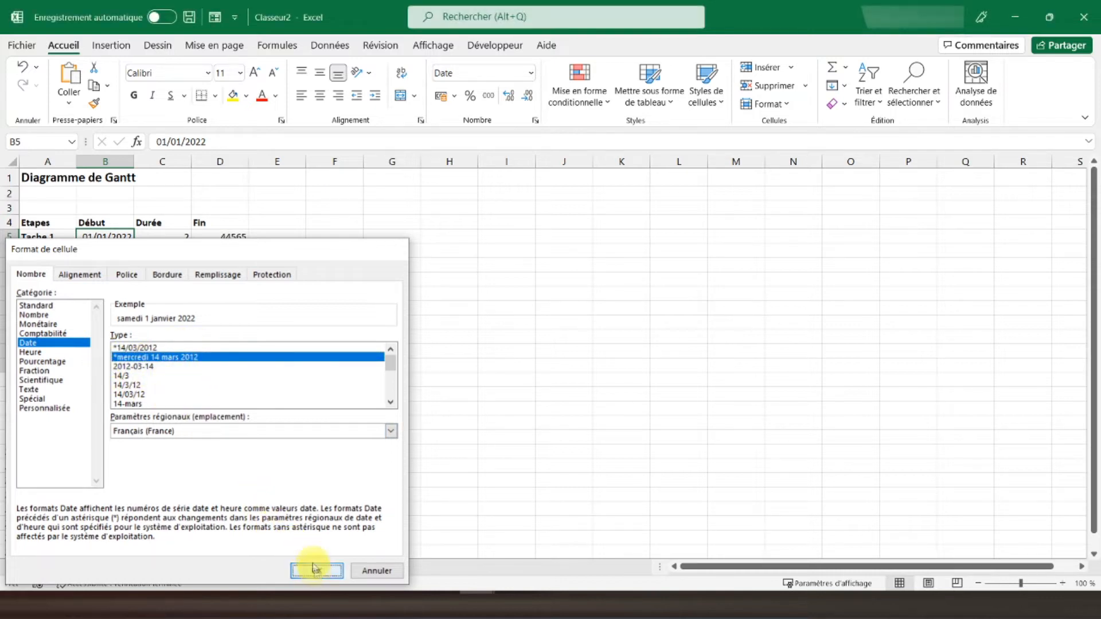
Apply the long date format "mercredi 14 mars 2012" to the end date cells D5:D14
left_click(261, 243)
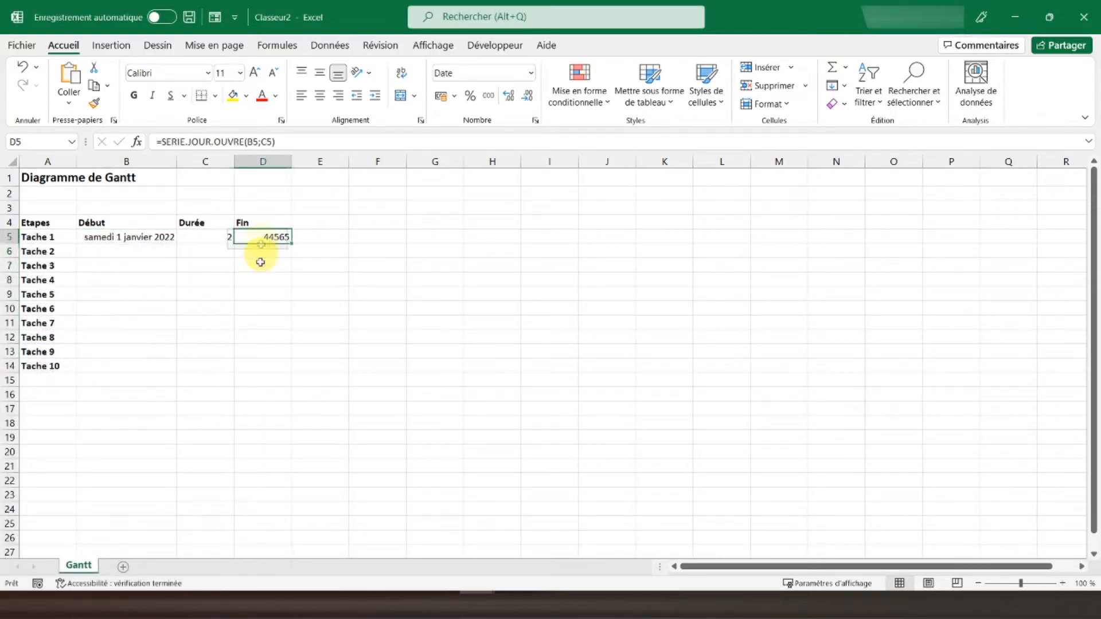
left_click_drag(261, 243, 260, 364)
right_click(256, 243)
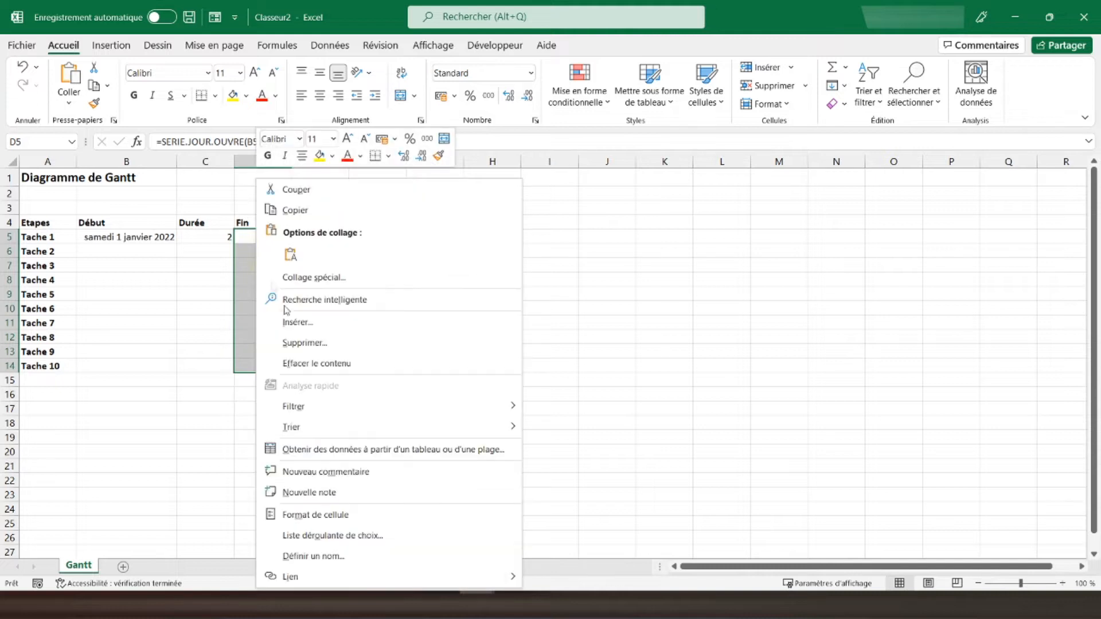
left_click(301, 514)
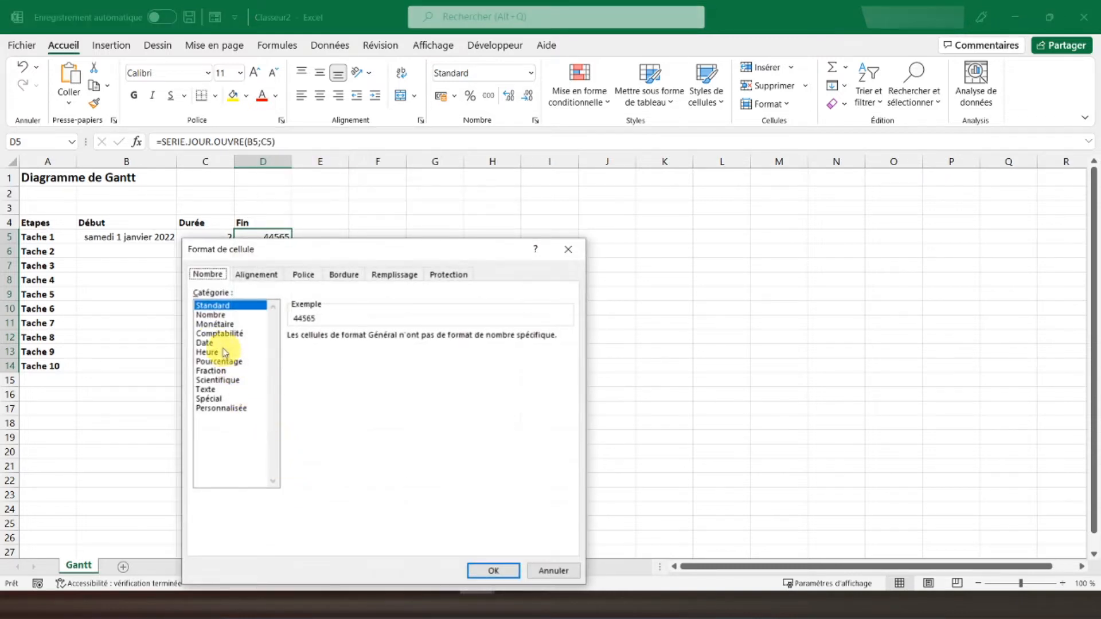
left_click(204, 343)
left_click(330, 357)
left_click(492, 571)
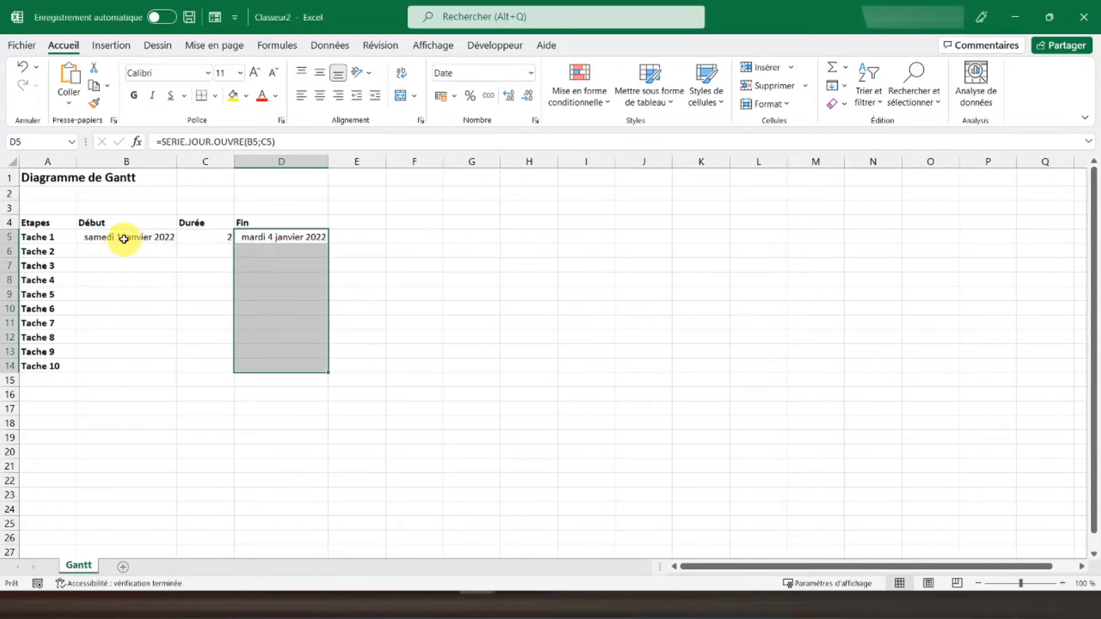
Compare Tache 1's start date in B5 and duration in C5 with the calculated end date in D5
left_click(124, 239)
left_click(265, 238)
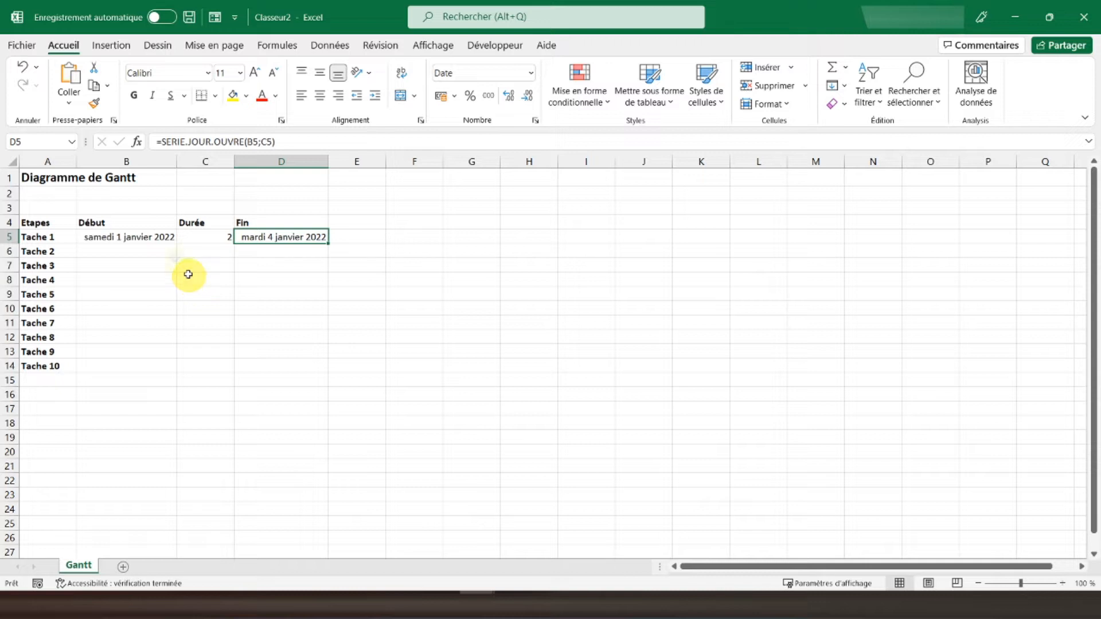
left_click(113, 237)
left_click(275, 236)
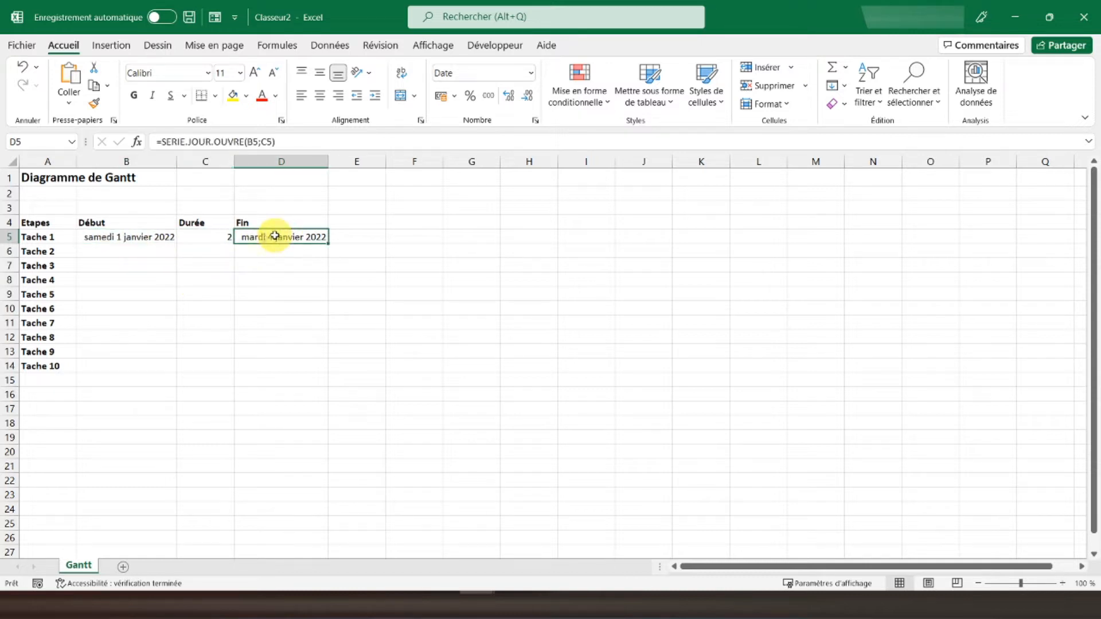
left_click(86, 237)
left_click(264, 237)
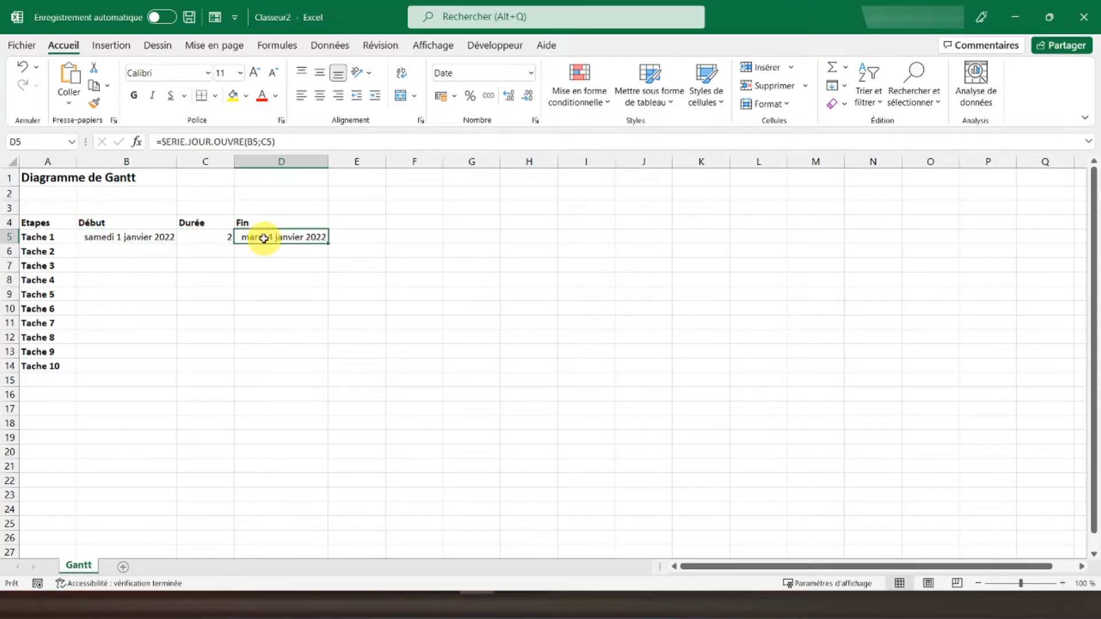
left_click(119, 237)
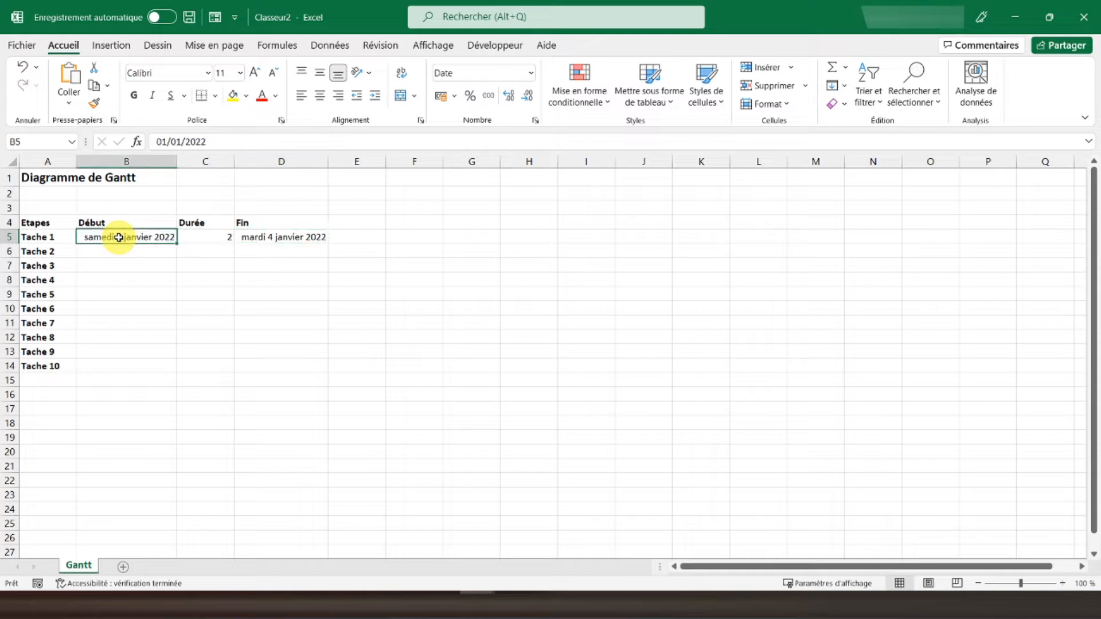
left_click(224, 235)
left_click(272, 237)
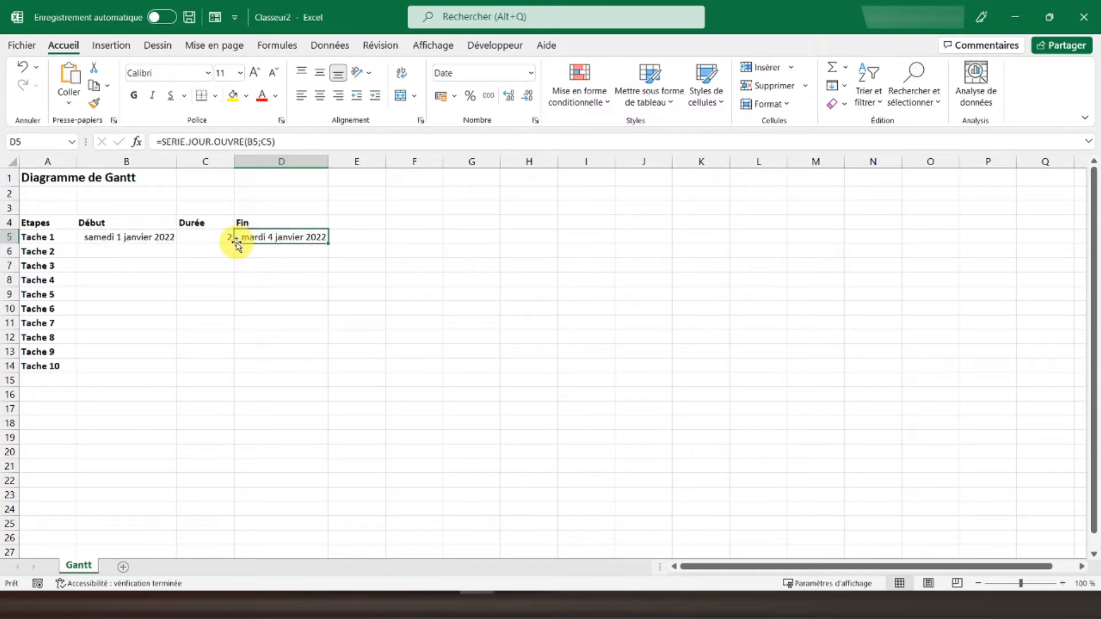
Test the end date formula with a duration of 1 in C5 and restore the duration to 2
left_click(211, 239)
type("1")
key("Return")
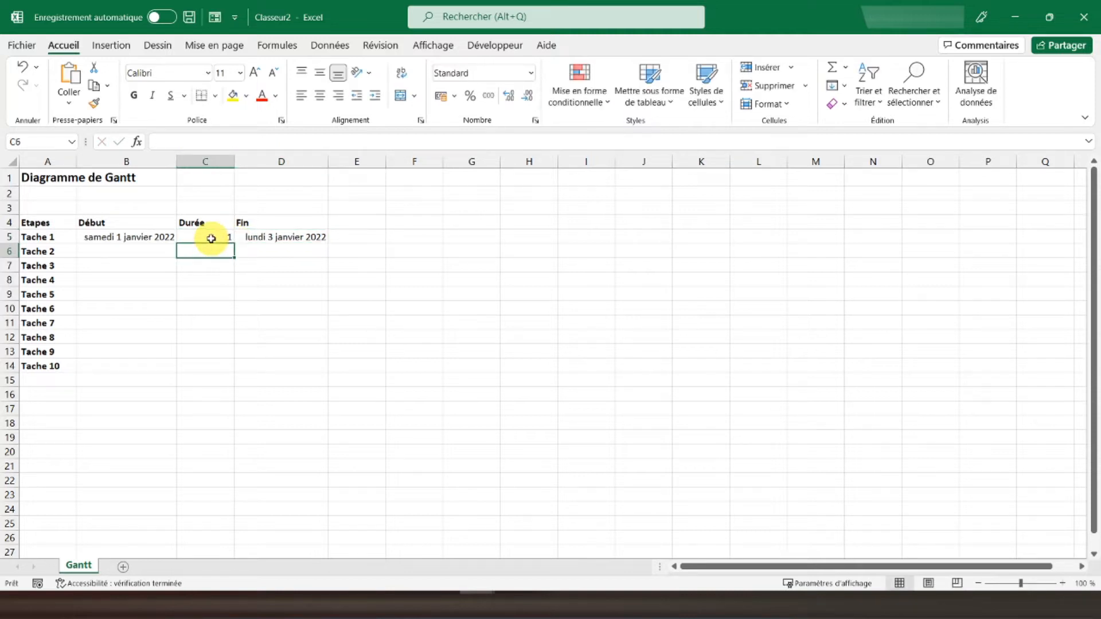
left_click(211, 238)
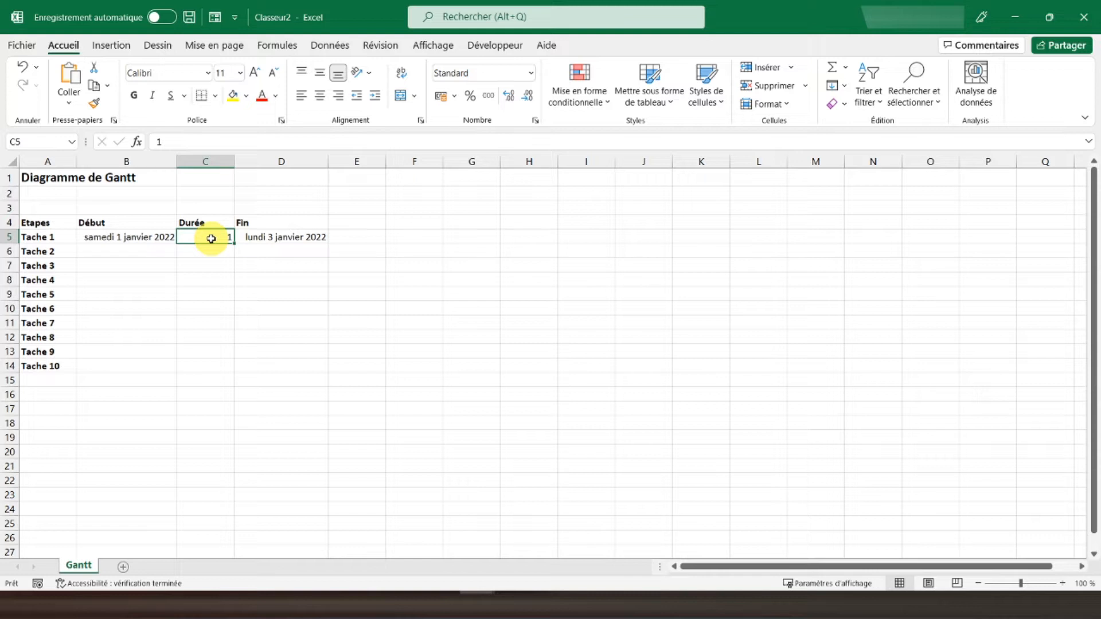
type("2")
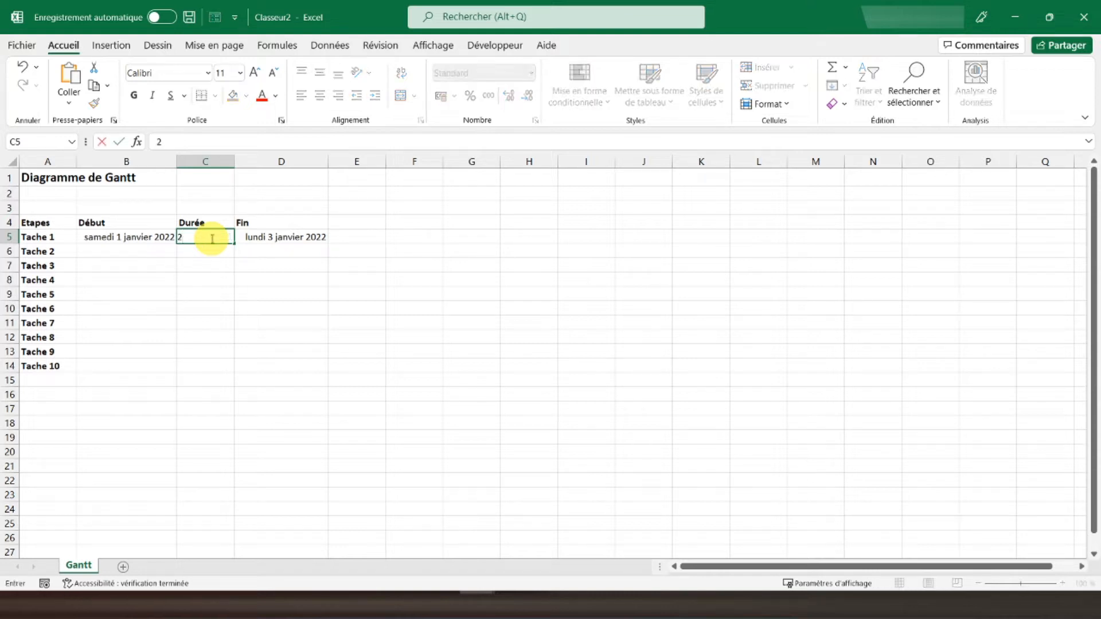
key("Return")
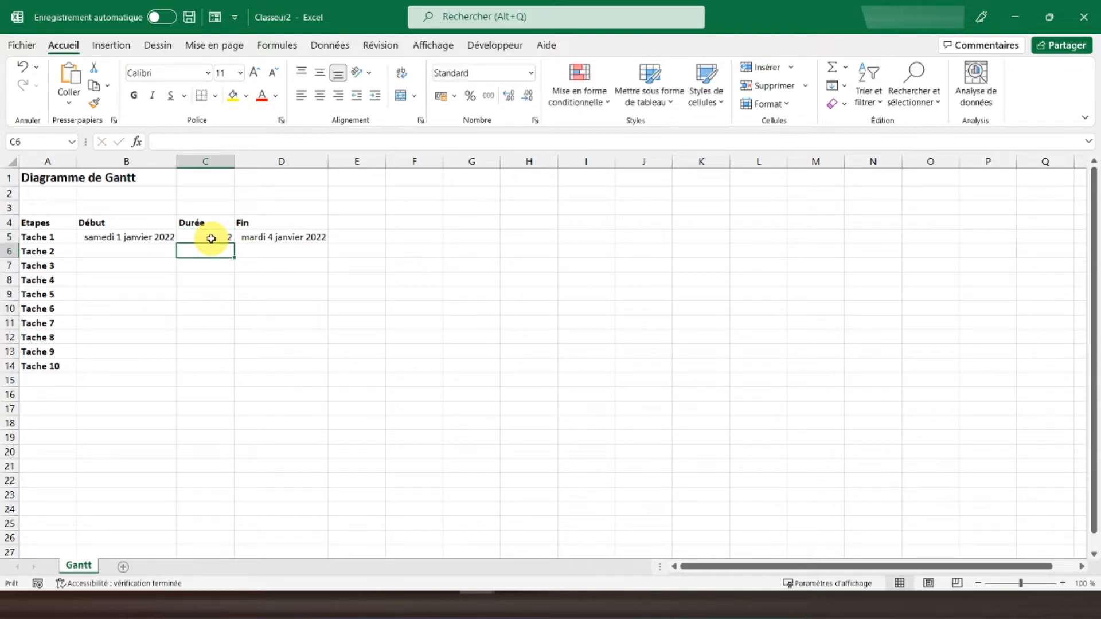
left_click(264, 237)
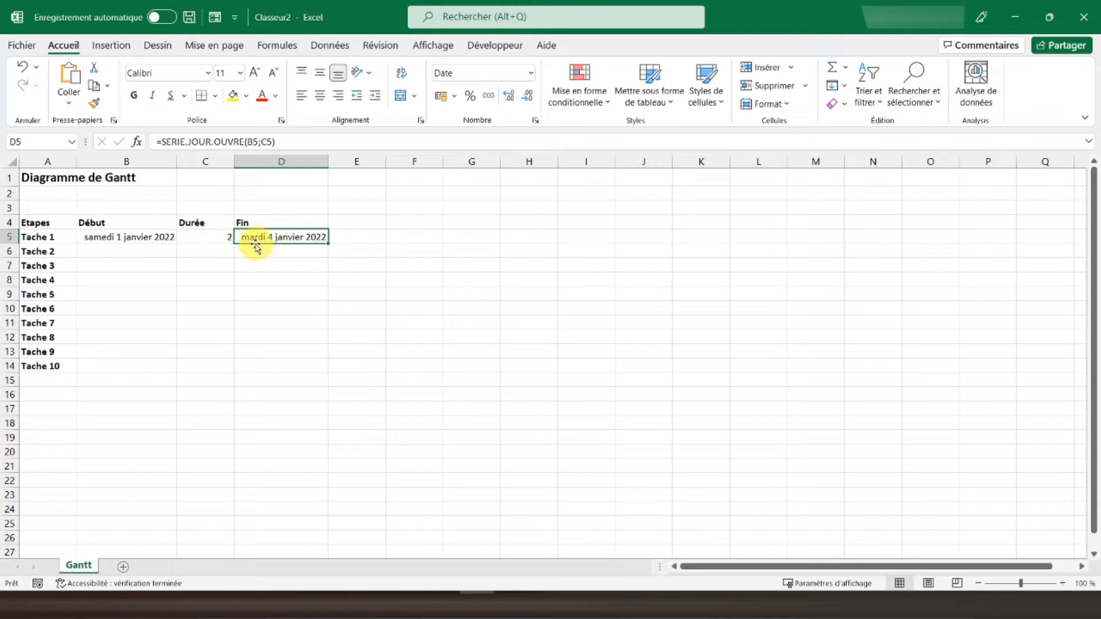
Start Tache 2 one working day after Tache 1 ends by entering =SERIE.JOUR.OUVRE(D5;1) in B6
left_click(118, 251)
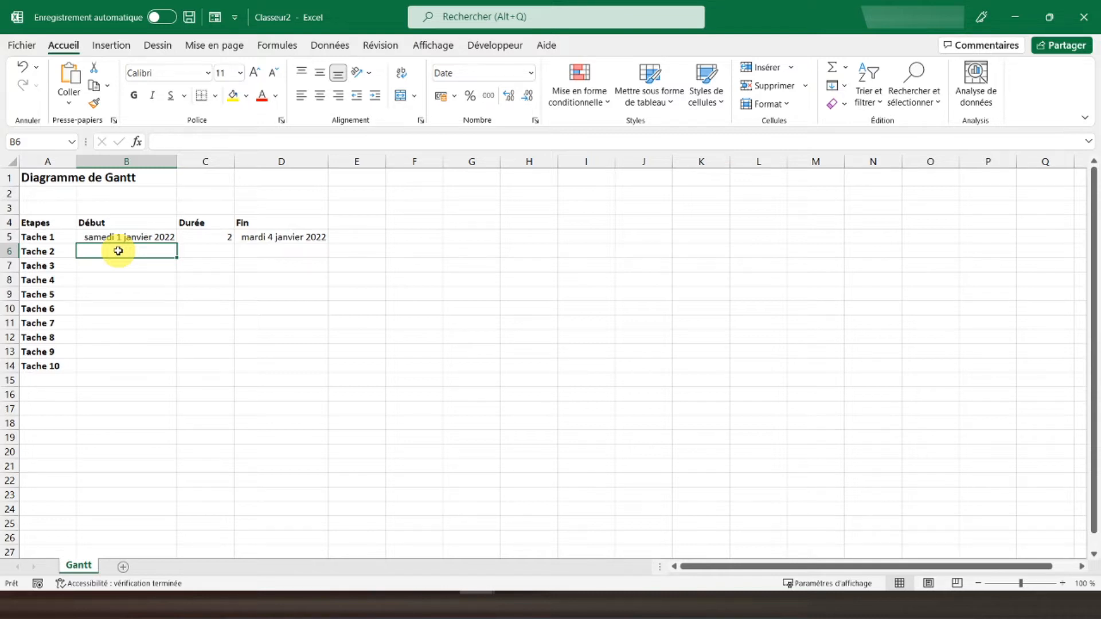
type("=se")
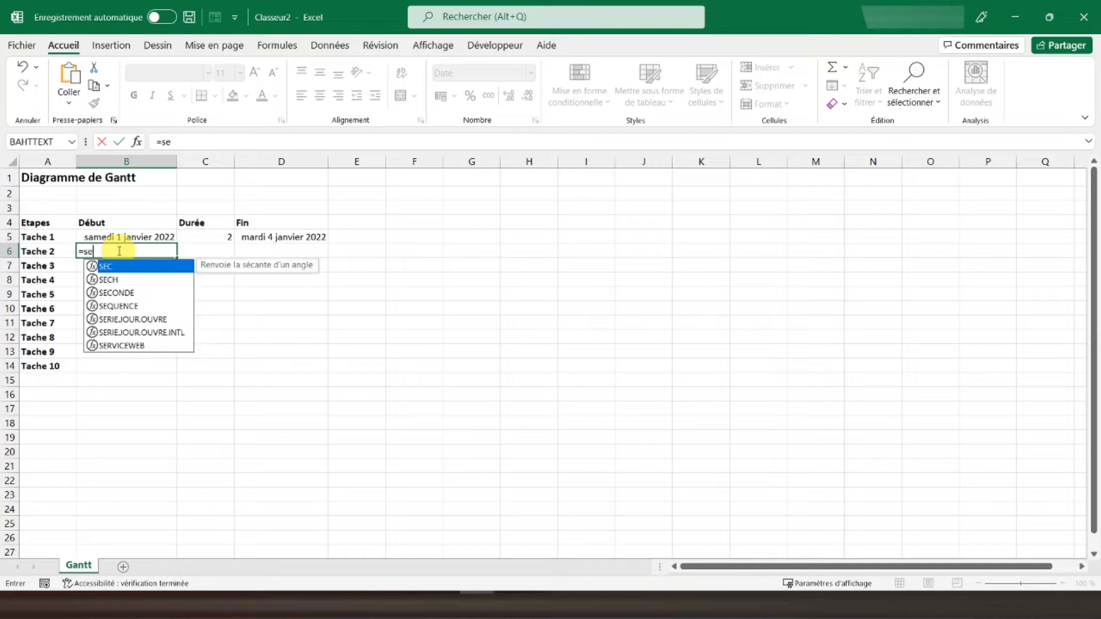
type("rie")
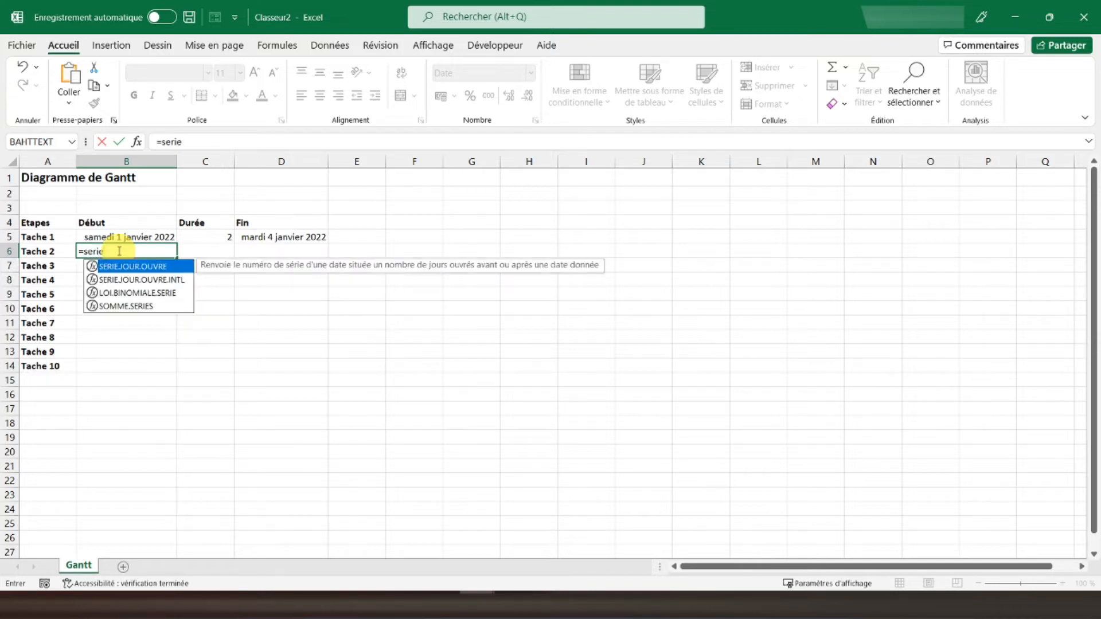
double_click(127, 267)
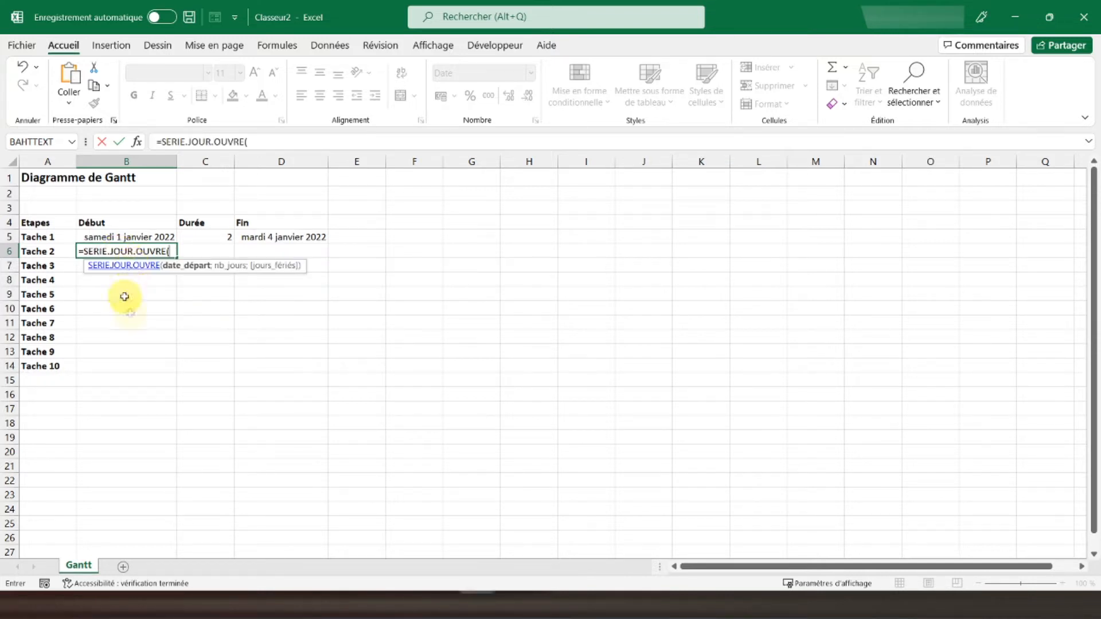
left_click(268, 237)
type(";")
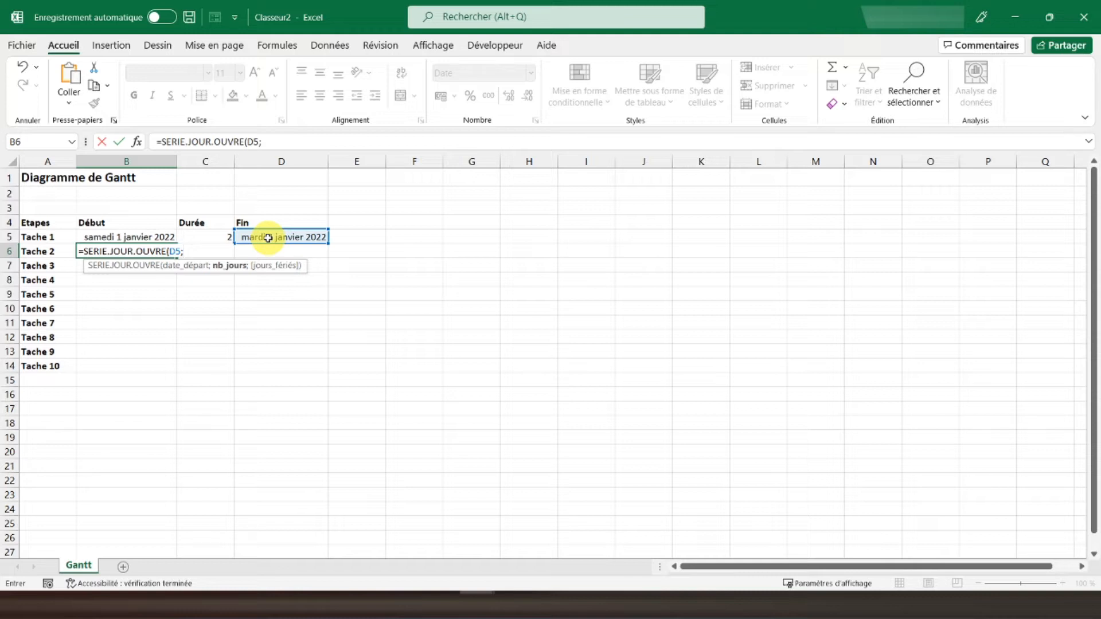
type("1)")
key("Return")
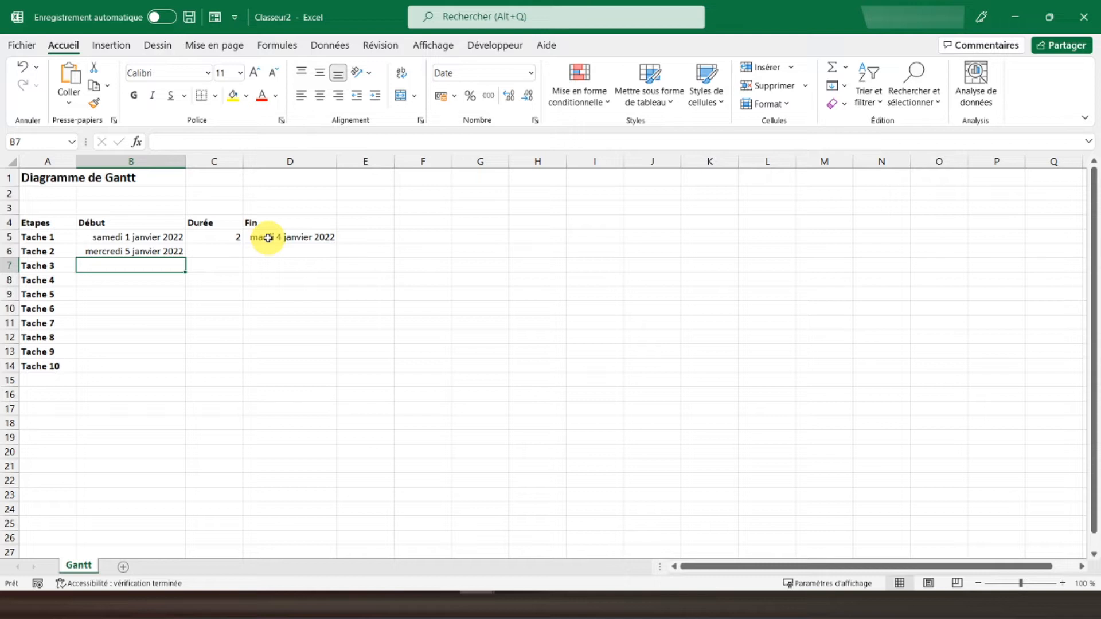
Give Tache 2 a duration of 1 in C6
left_click(221, 248)
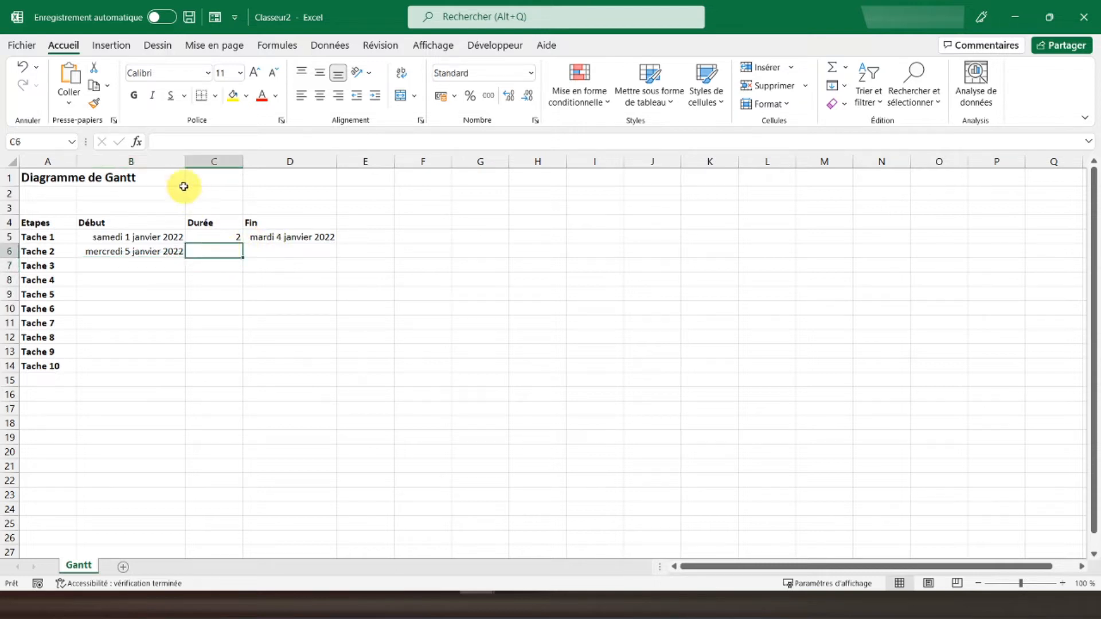
type("1")
key("Tab")
Copy the end date formula from D5 down to D6 for Tache 2
left_click(309, 237)
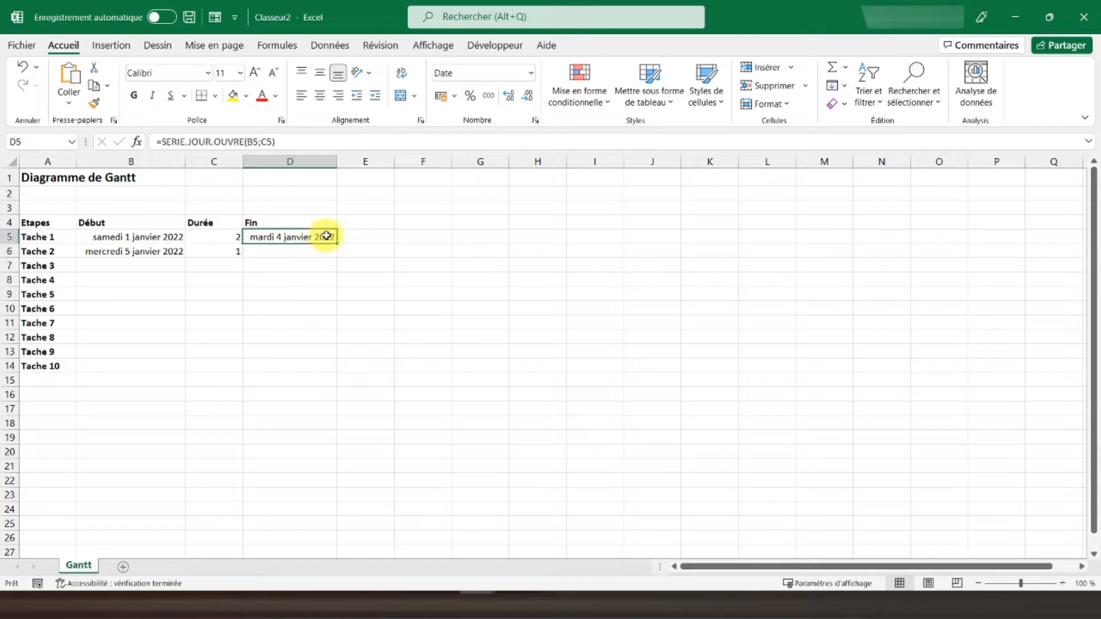
left_click_drag(336, 250, 334, 257)
left_click(261, 252)
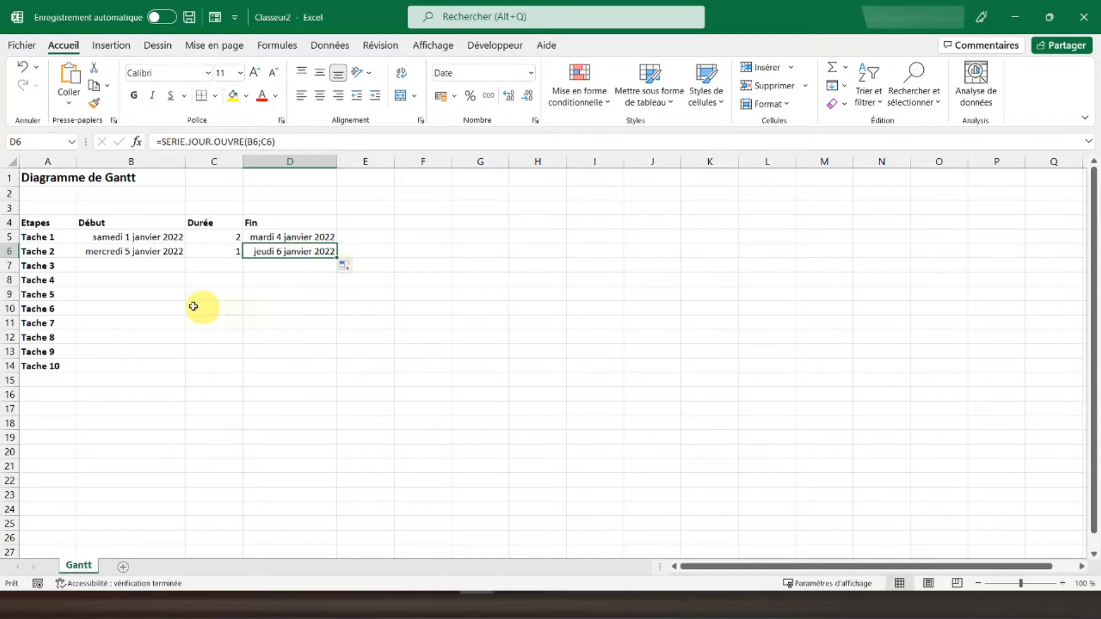
Compare Tache 2's start date in B6 with its calculated end date in D6
left_click(128, 250)
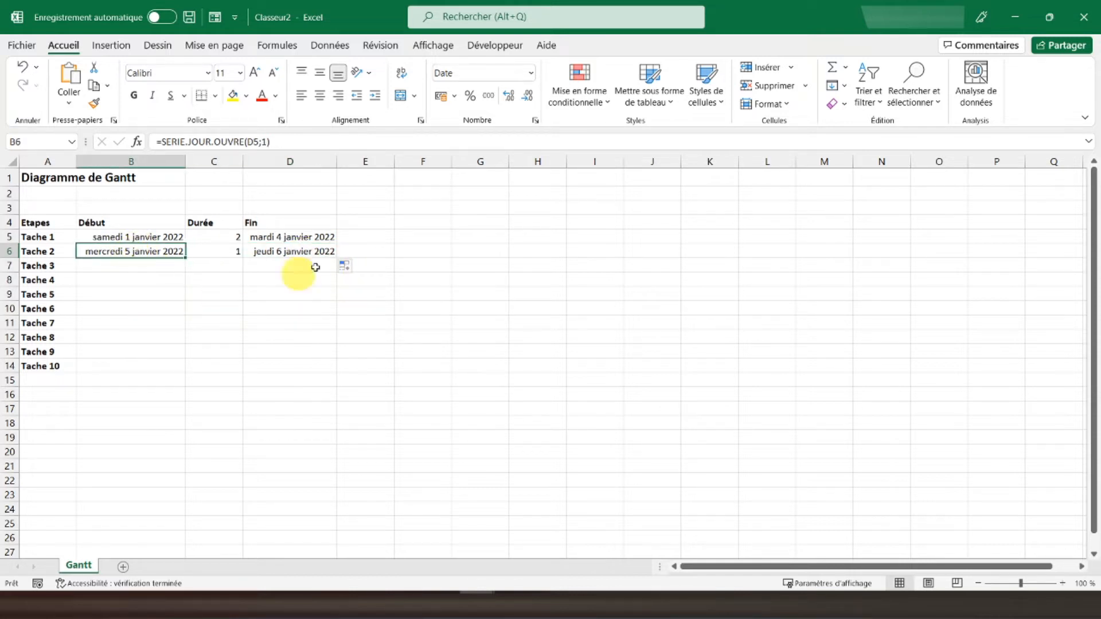
left_click(290, 251)
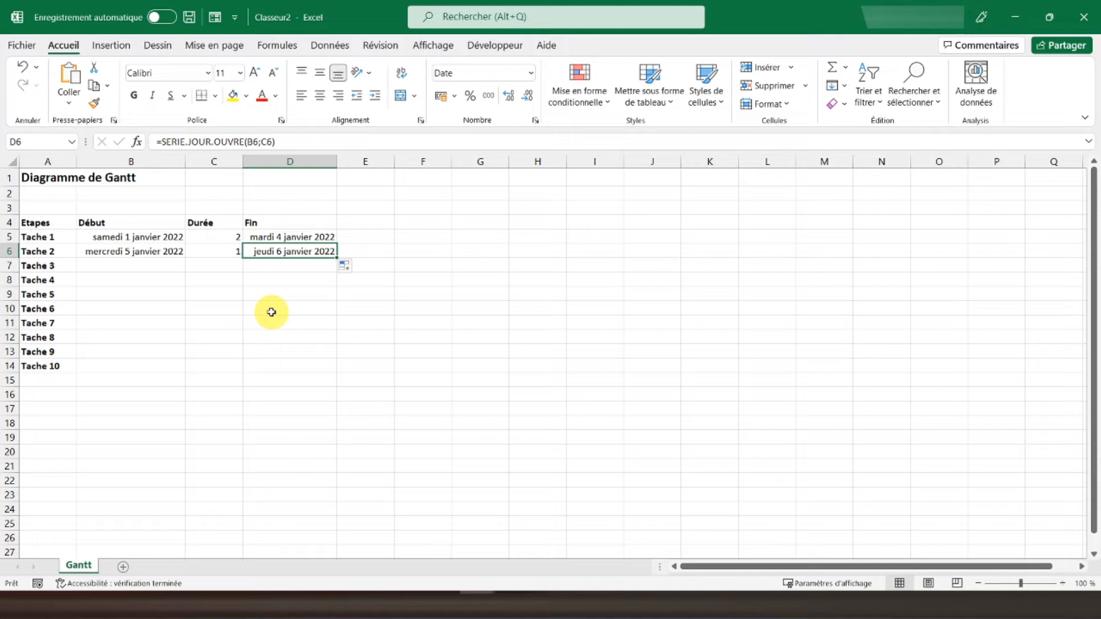
left_click(146, 251)
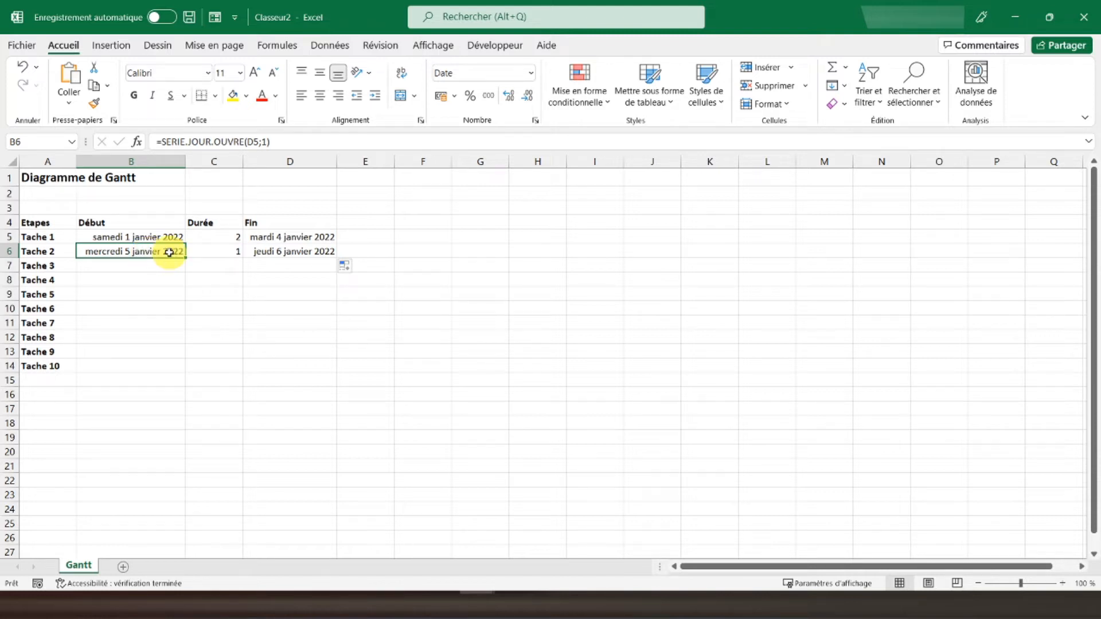
left_click(260, 252)
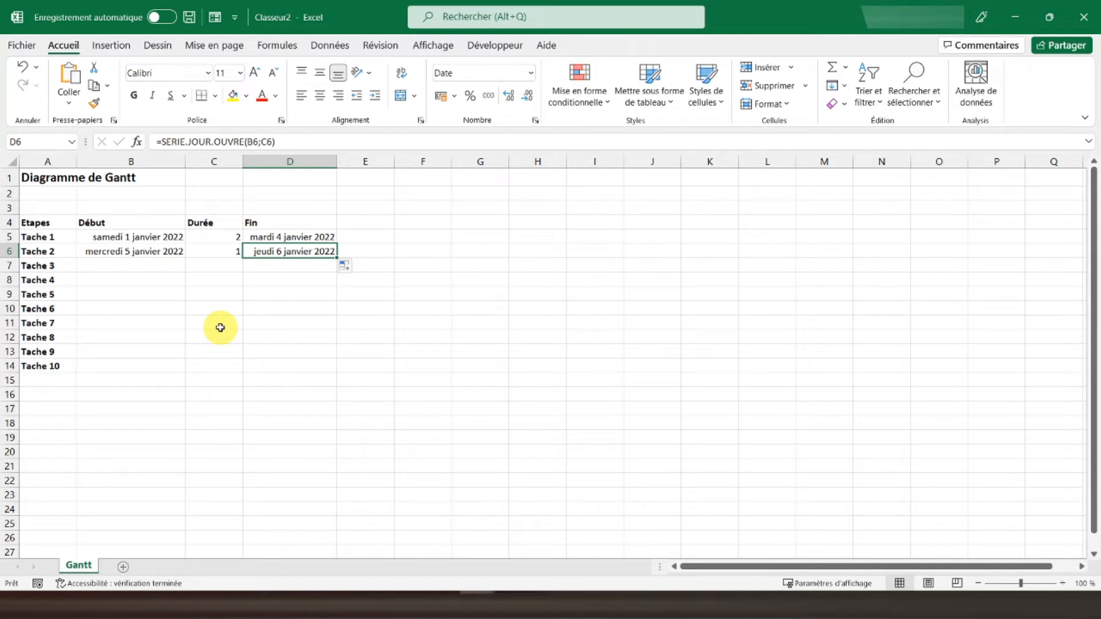
left_click(141, 264)
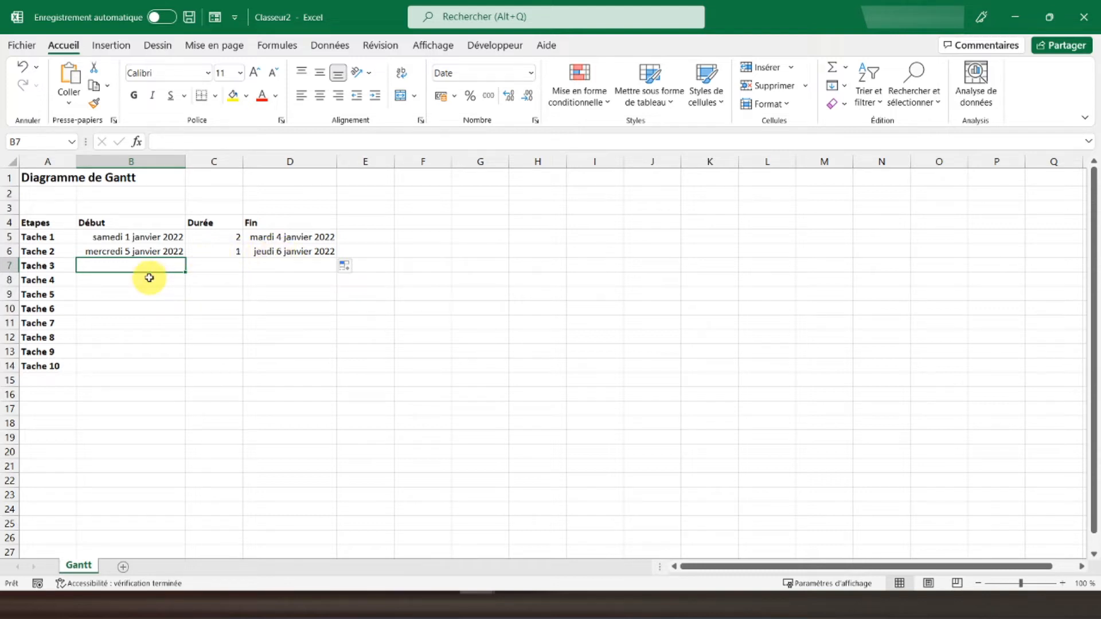
Change the end date formula in D5 to =SERIE.JOUR.OUVRE(B5;C5-1) and copy it down to D6
left_click(260, 240)
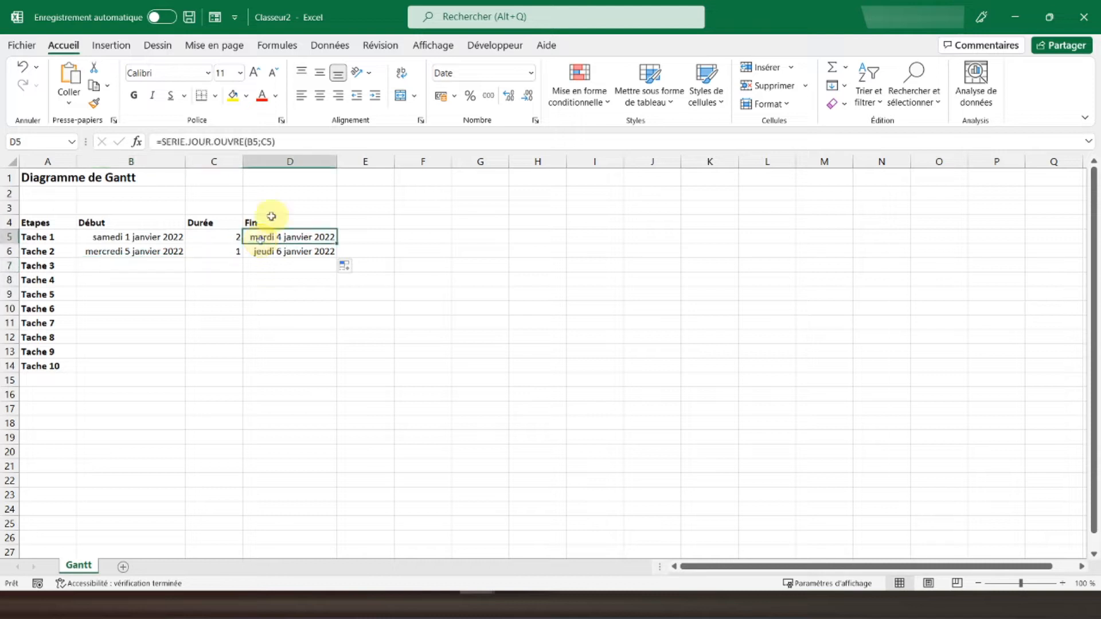
left_click(271, 143)
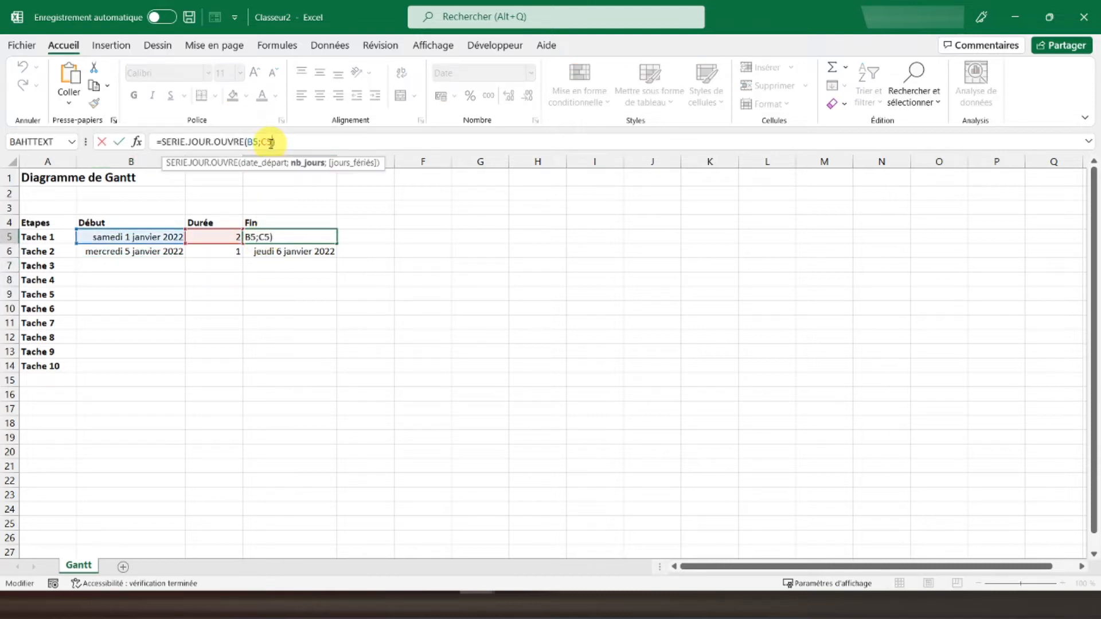
type("-1")
key("Return")
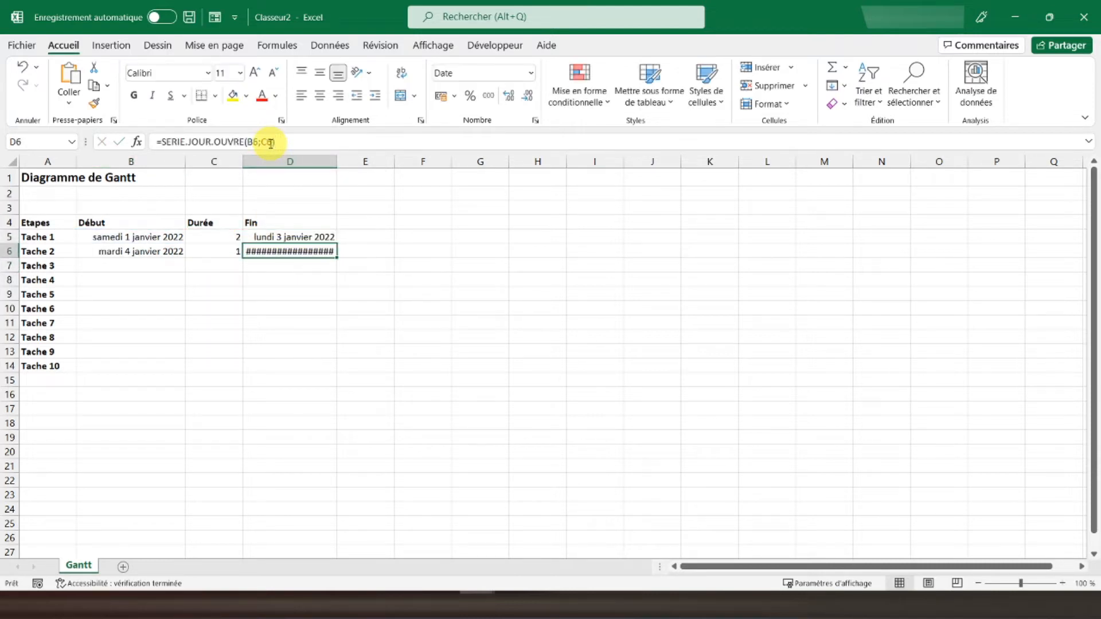
left_click(305, 235)
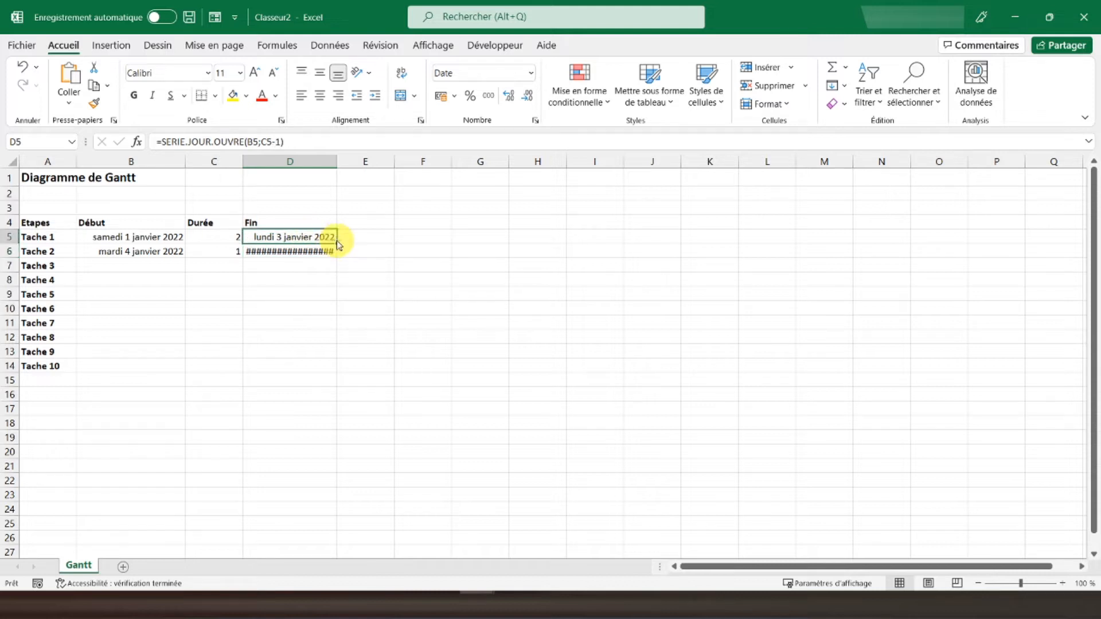
left_click_drag(337, 244, 334, 253)
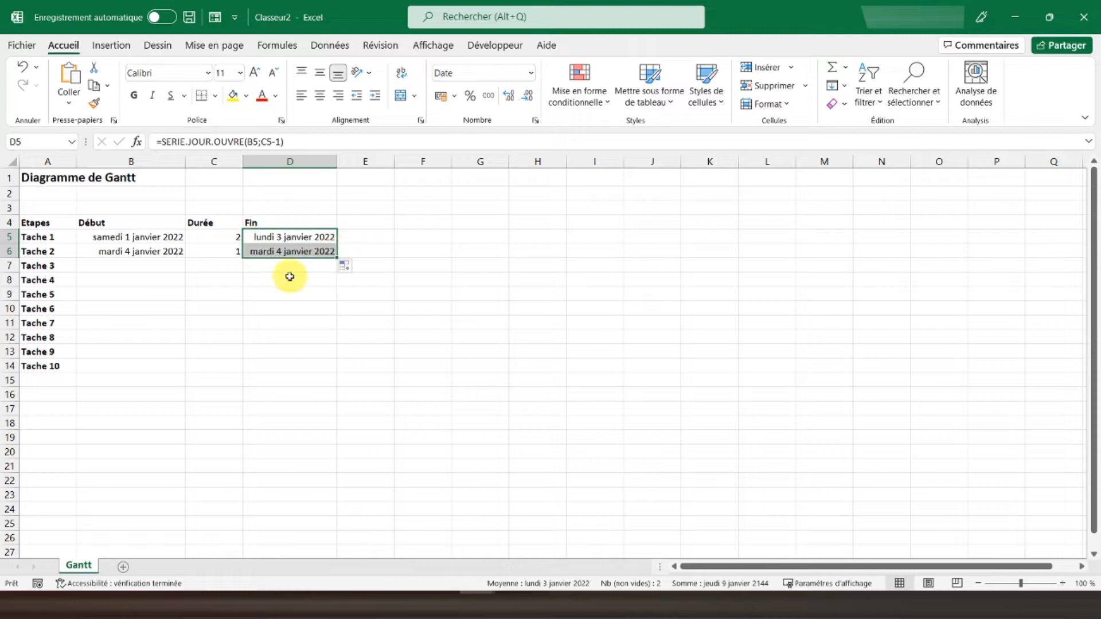
Check the corrected end dates in D5 and D6 against the durations of Tache 1 and Tache 2
left_click(235, 281)
left_click(278, 251)
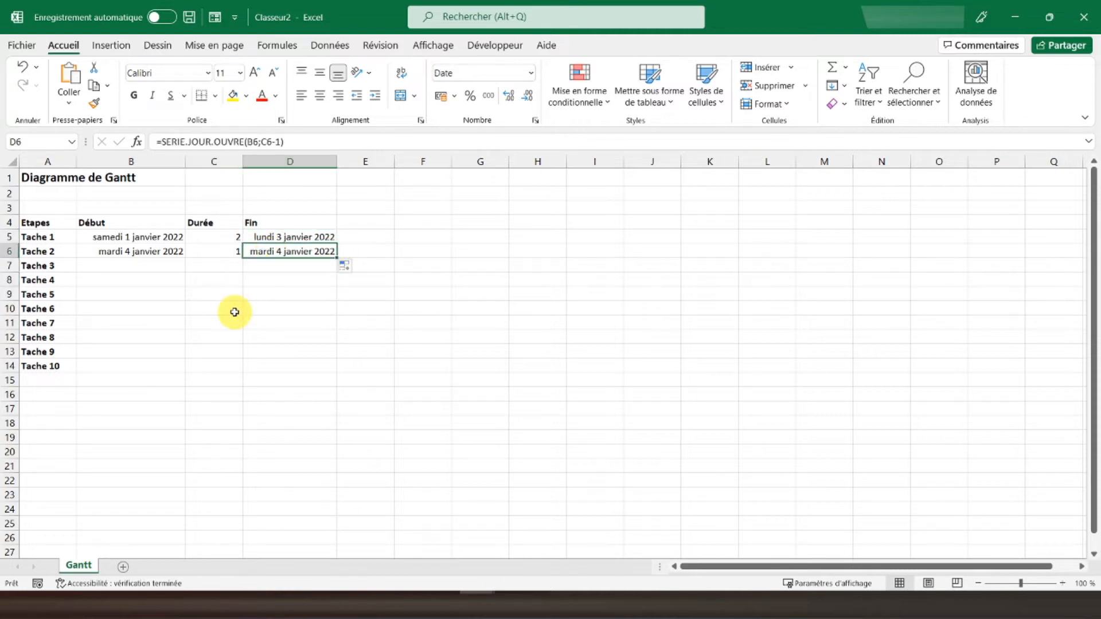
left_click(219, 251)
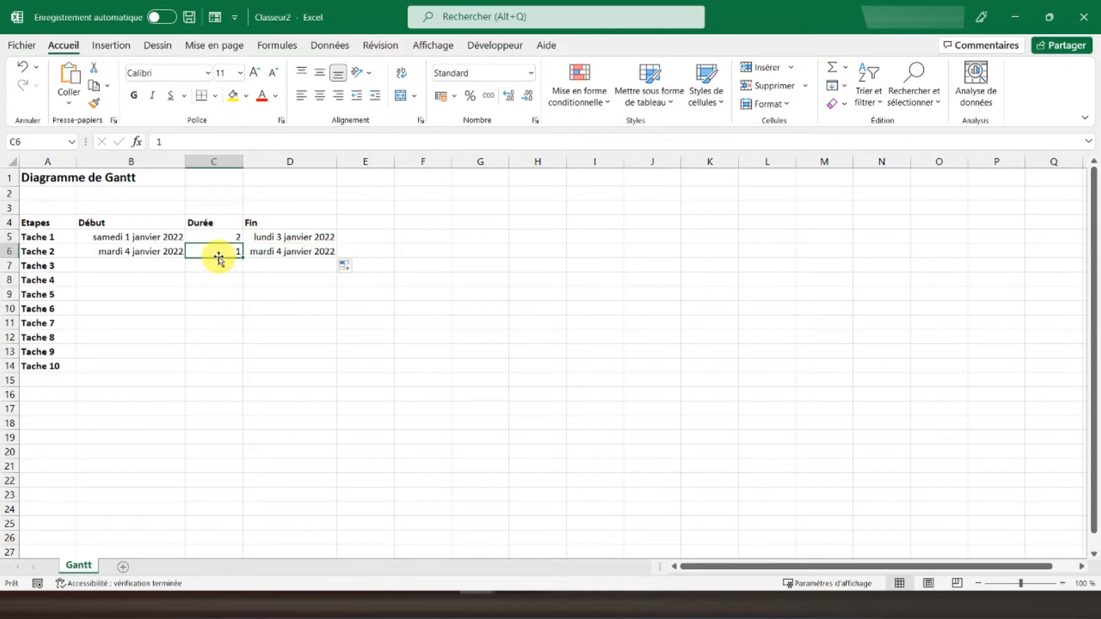
left_click(289, 253)
left_click(229, 238)
left_click(255, 237)
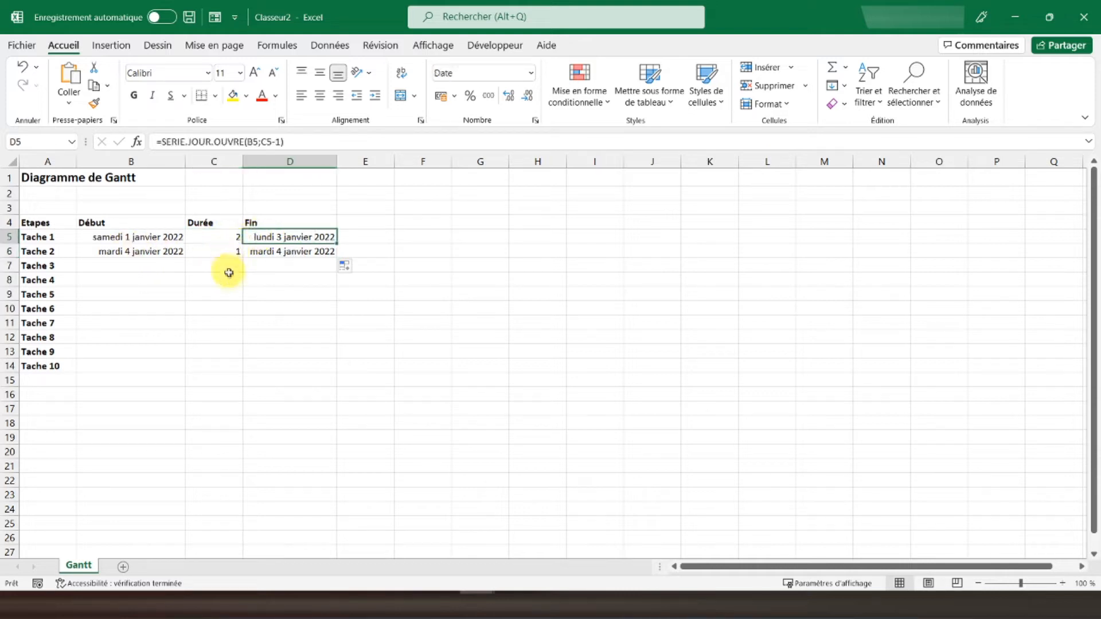
Copy the start date formula from B6 and the end date formula from D6 down to row 14
left_click(145, 267)
left_click(144, 254)
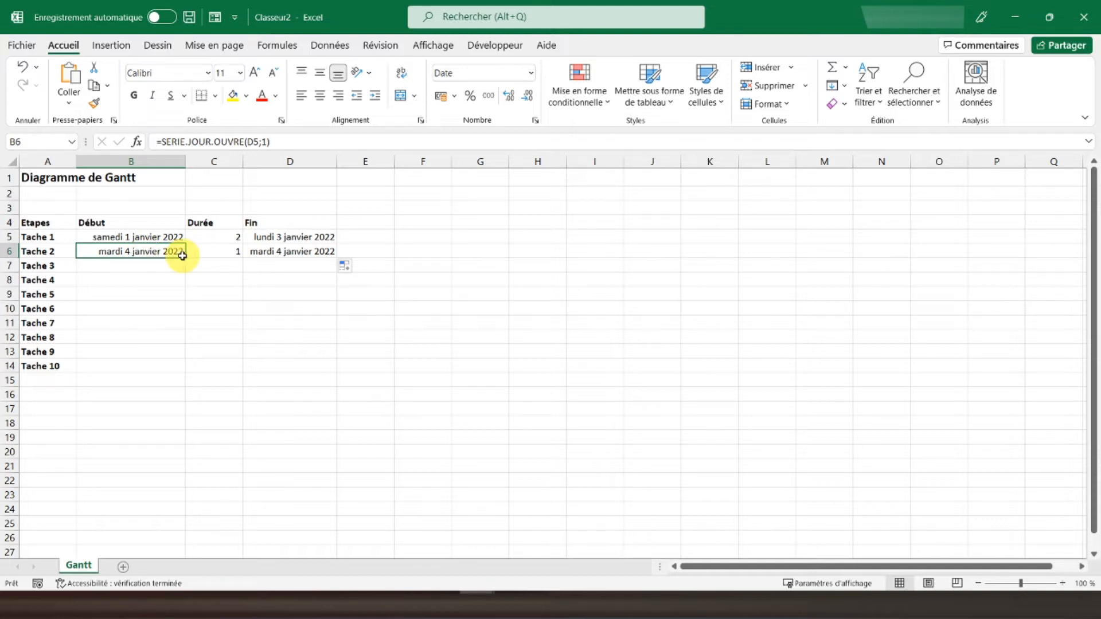
left_click_drag(182, 256, 163, 368)
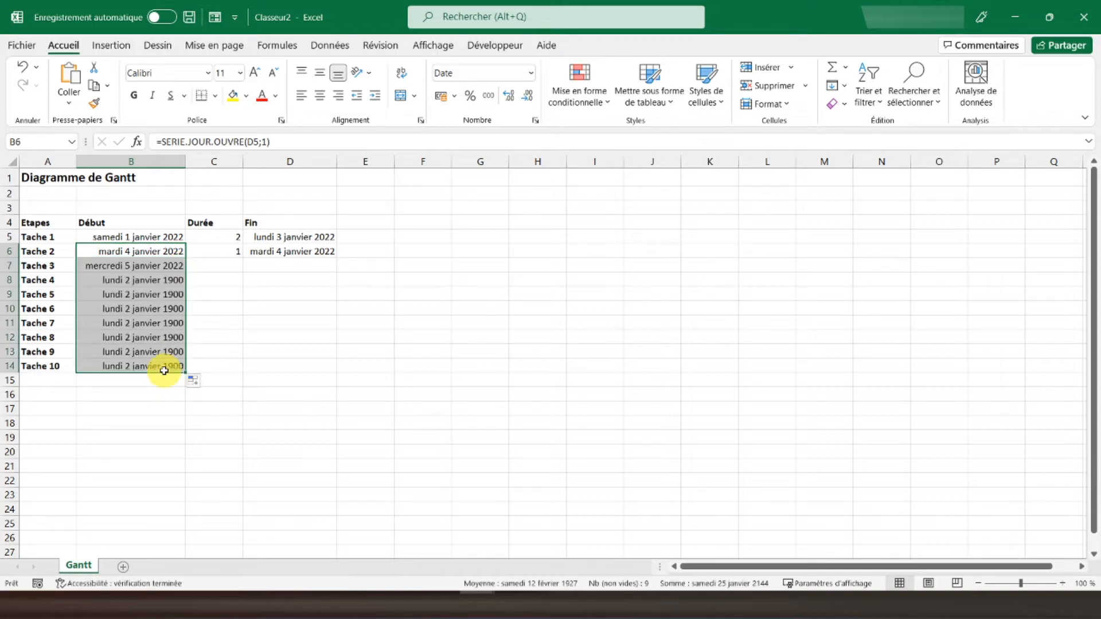
left_click(298, 253)
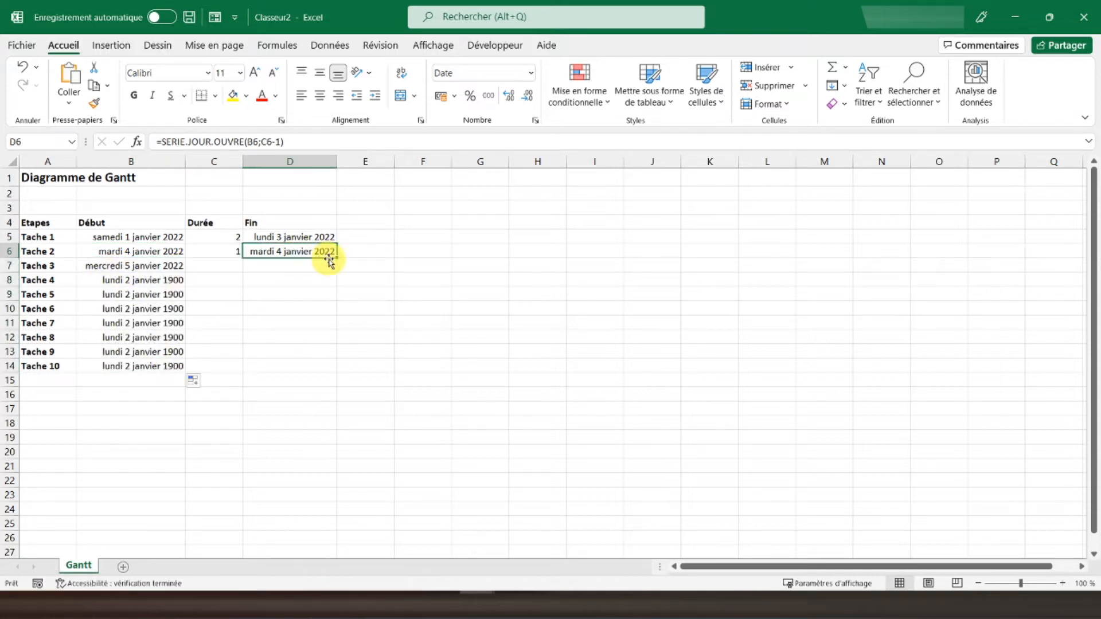
left_click_drag(335, 260, 316, 367)
Enter the durations 3, 2, 4, 1, 2, 3, 2 and 5 in C7:C14 and autofit the width of column D
left_click(218, 266)
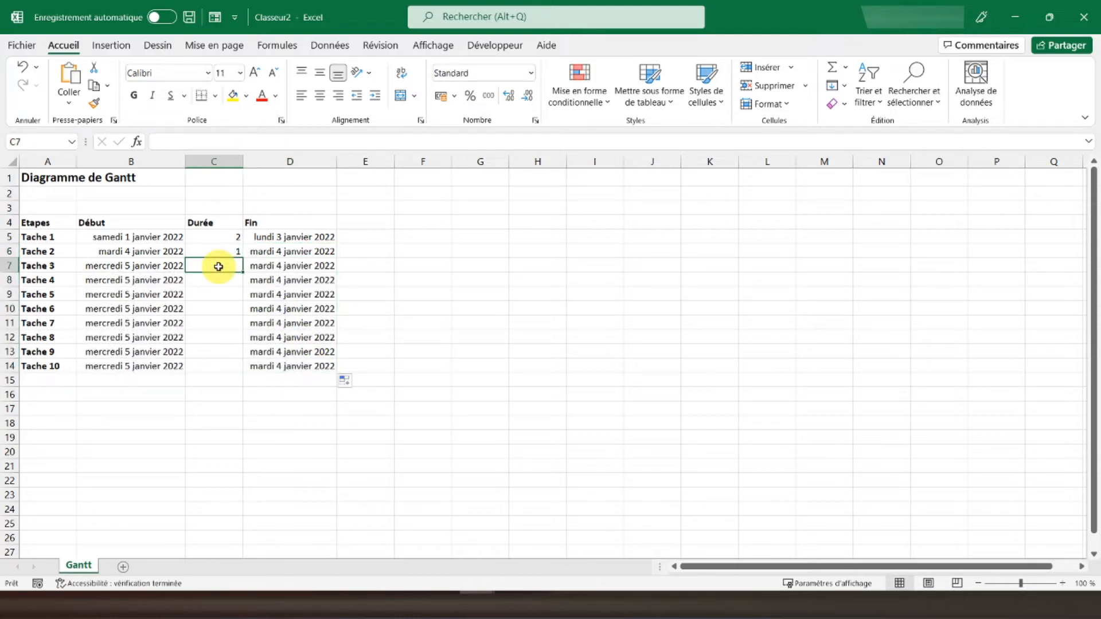
type("3")
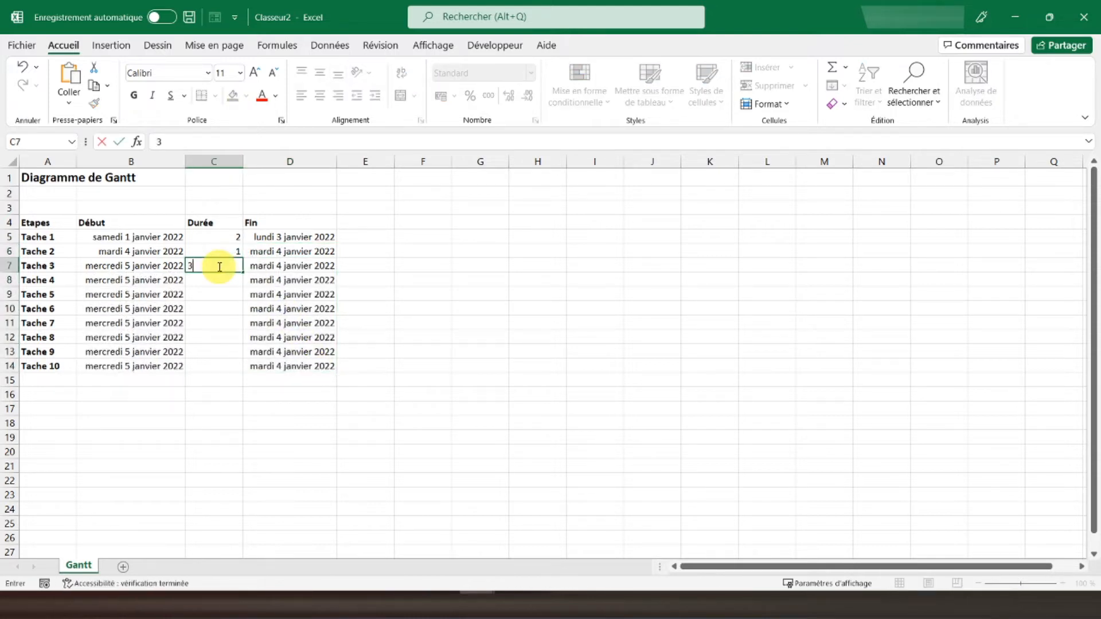
key("Return")
type("2")
key("Return")
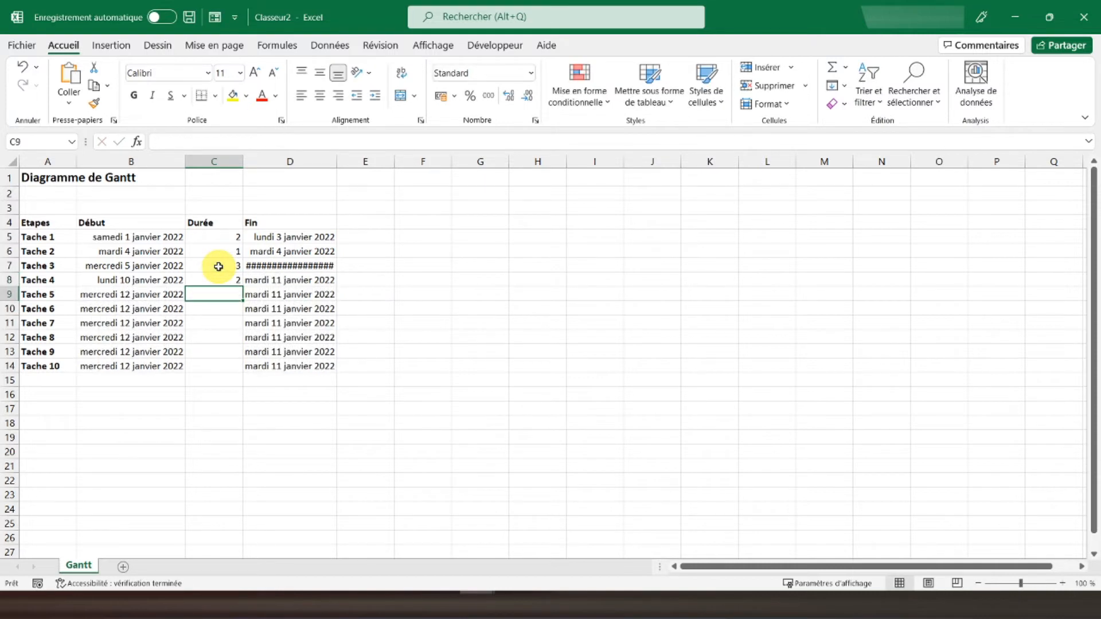
type("4")
key("Return")
type("1")
key("Return")
type("2")
key("Return")
type("3")
key("Return")
type("2")
key("Return")
type("5")
key("Return")
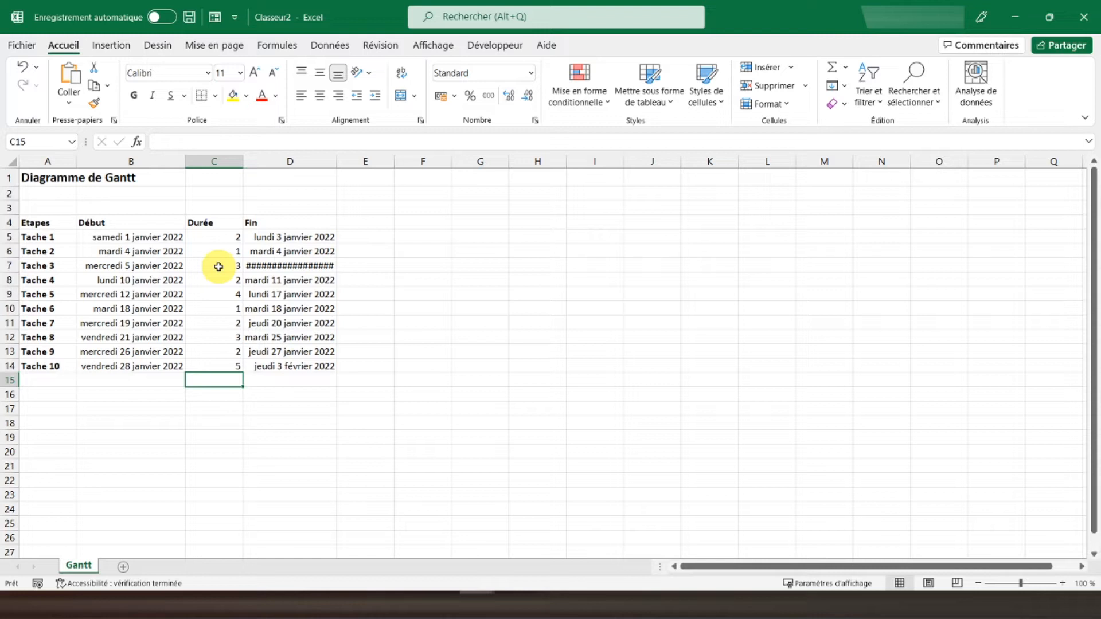
double_click(340, 168)
Apply the custom number format 0" jour(s)" to the durations in C5:C14
left_click_drag(219, 235, 220, 372)
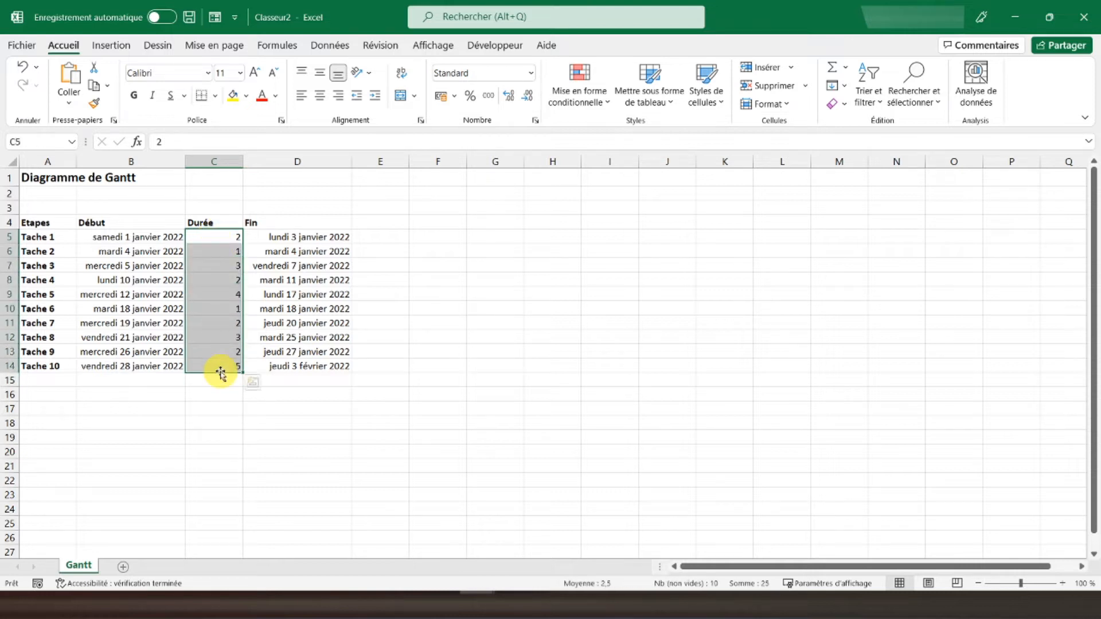
right_click(232, 278)
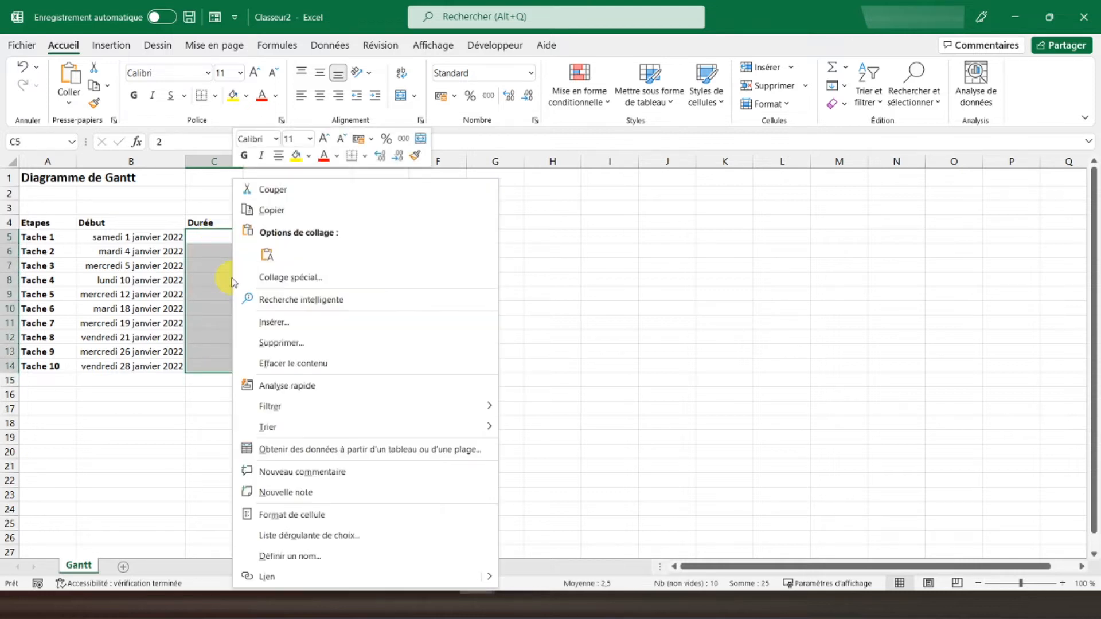
left_click(285, 509)
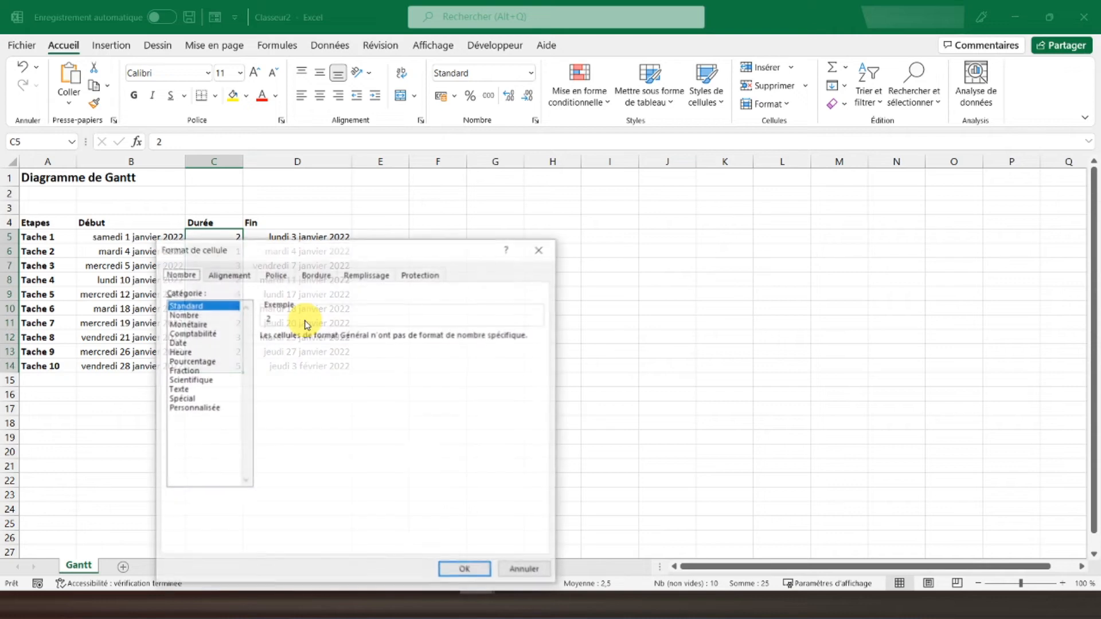
left_click_drag(337, 247, 480, 134)
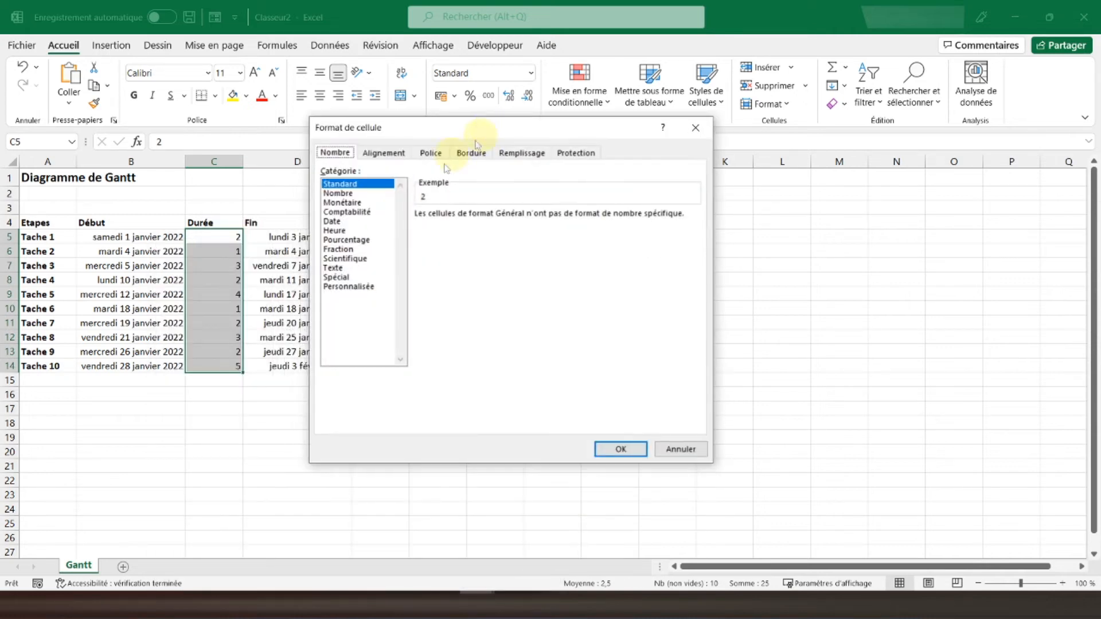
left_click(351, 287)
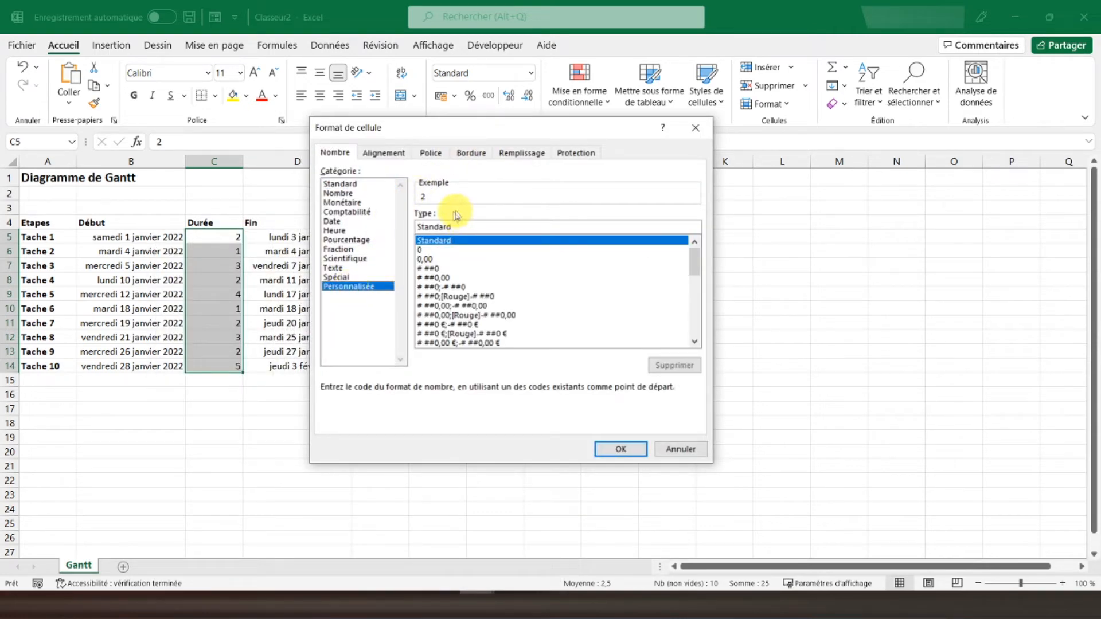
left_click(424, 250)
left_click(437, 227)
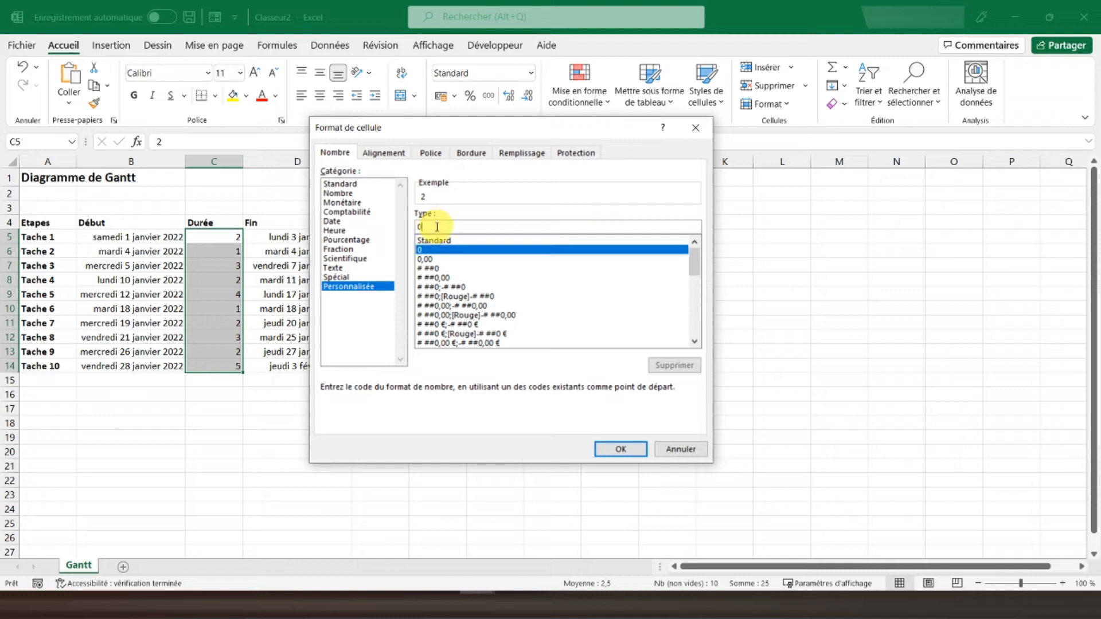
type("\"")
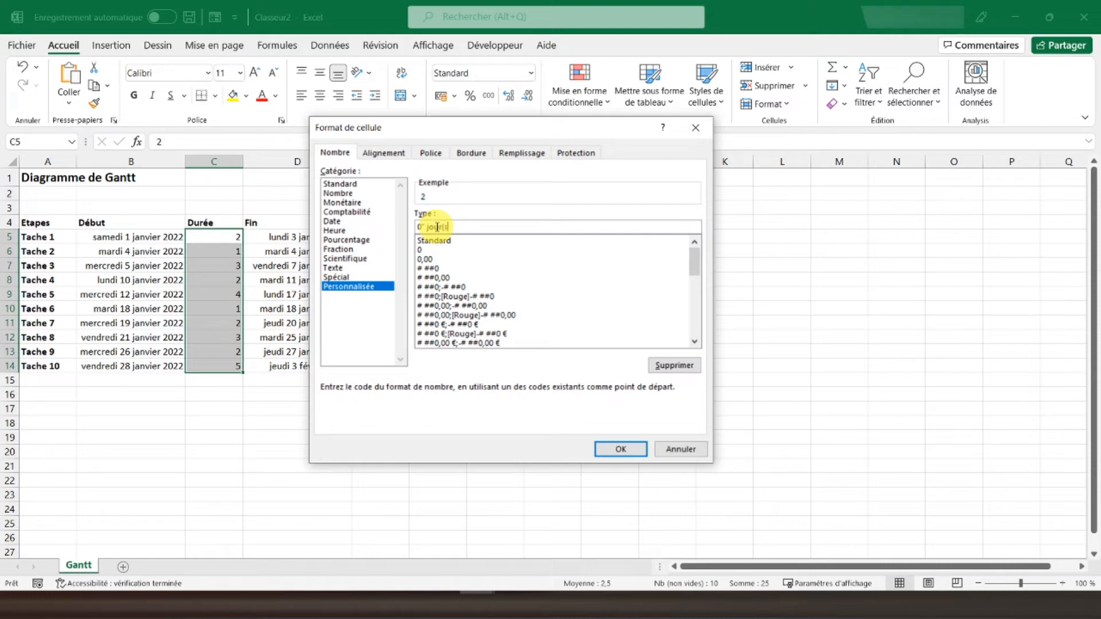
type("jour(s)\"")
key("Return")
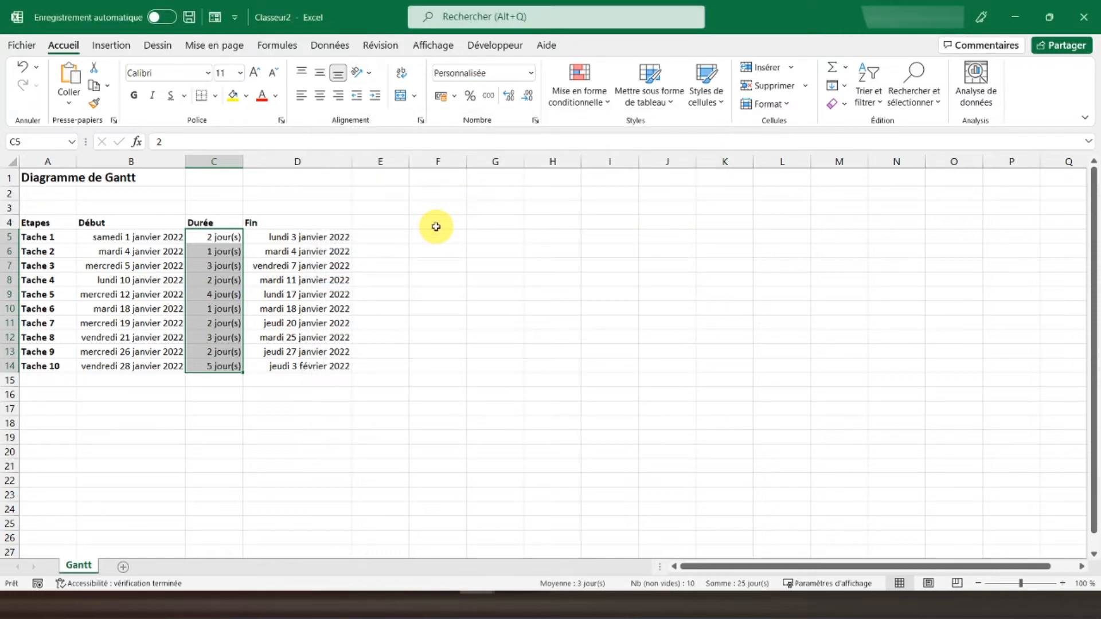
Center the durations in C5:C14 and the headers in row 4 horizontally
left_click(320, 96)
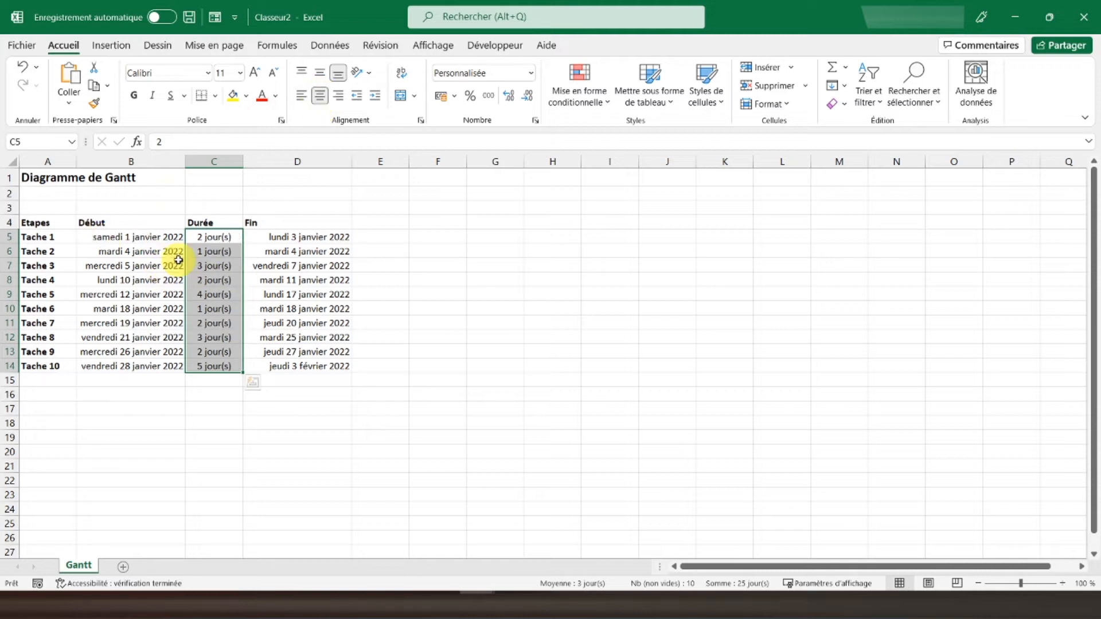
left_click(11, 222)
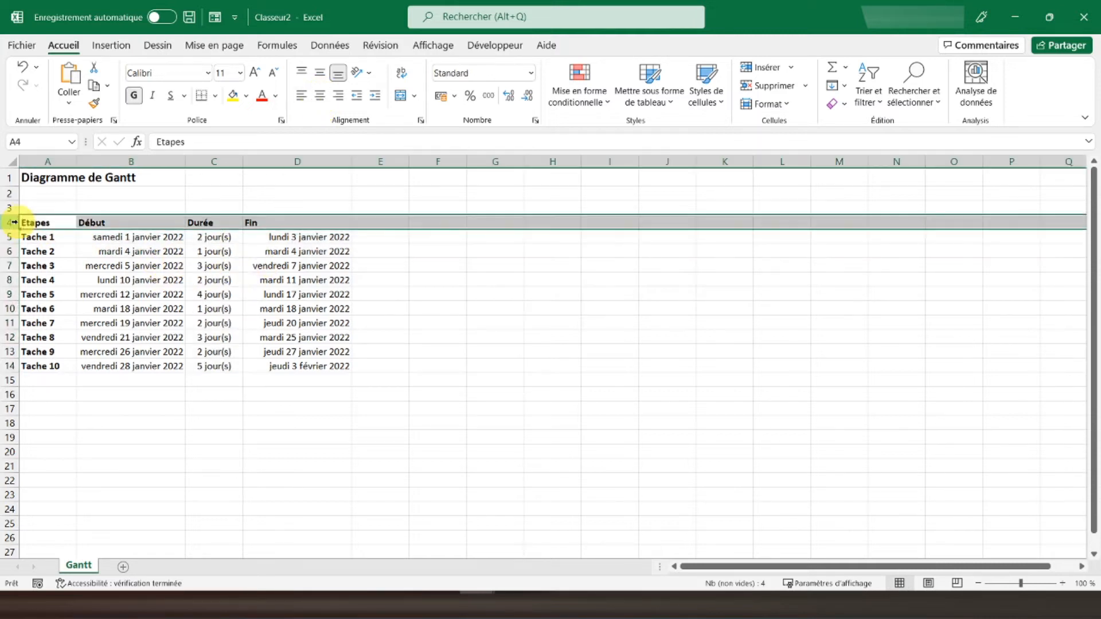
left_click(320, 95)
Format the range A4:D14 as a table using the first light style, with grey banded rows
left_click_drag(44, 222, 341, 367)
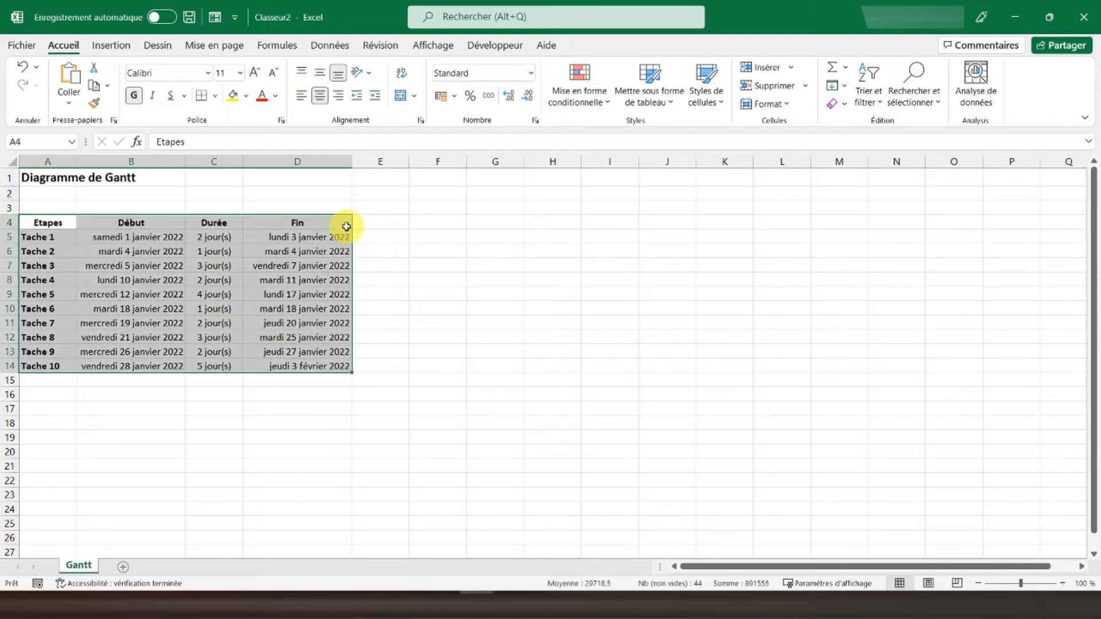
left_click(650, 98)
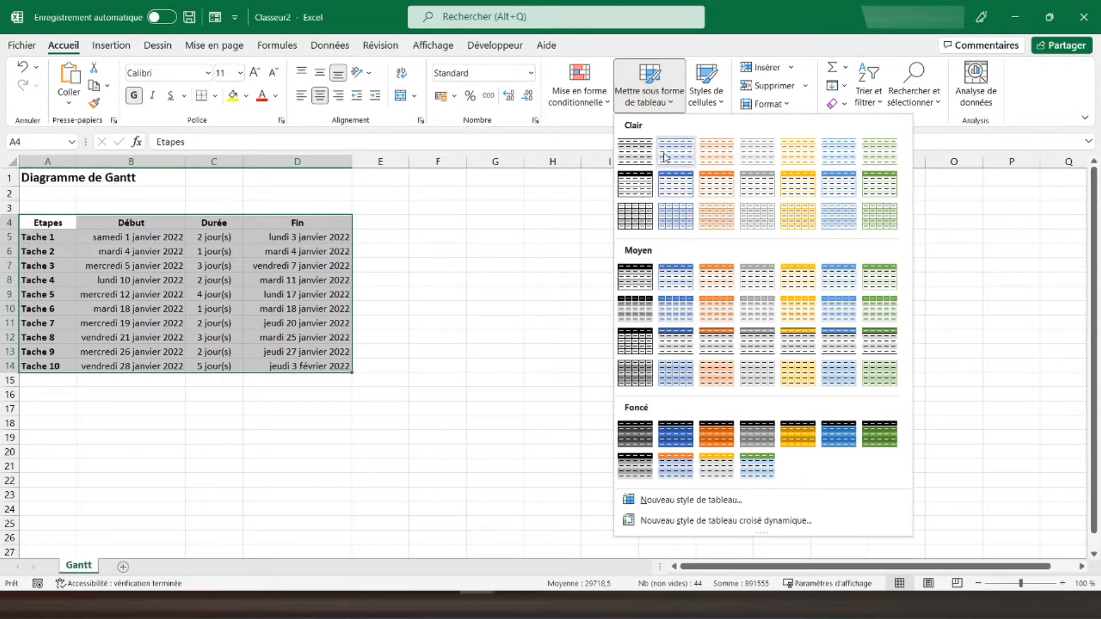
left_click(634, 156)
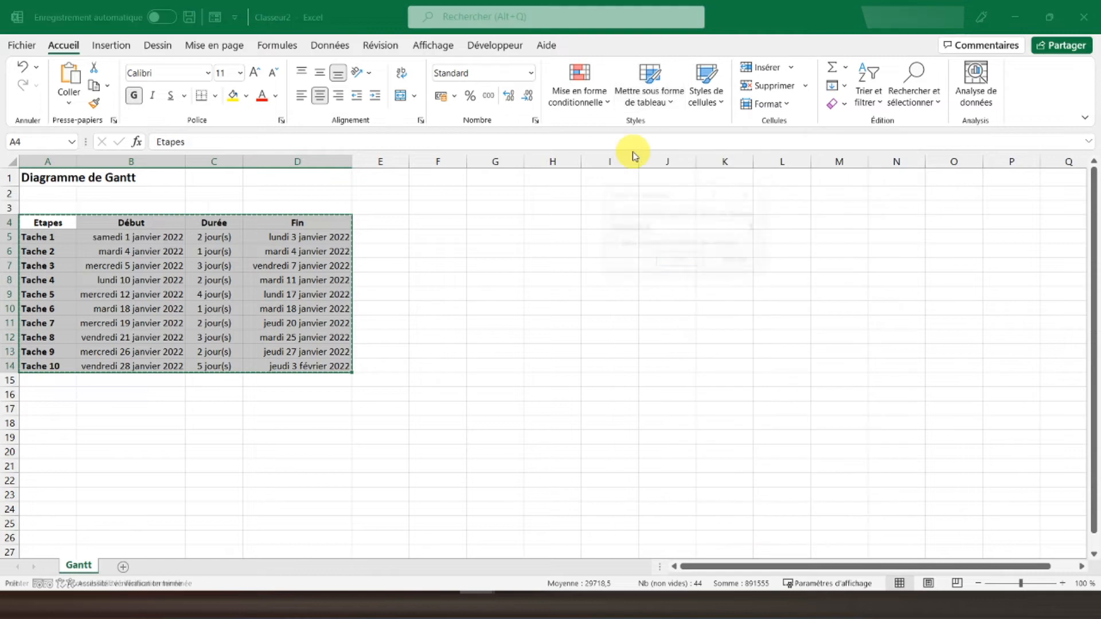
left_click(681, 259)
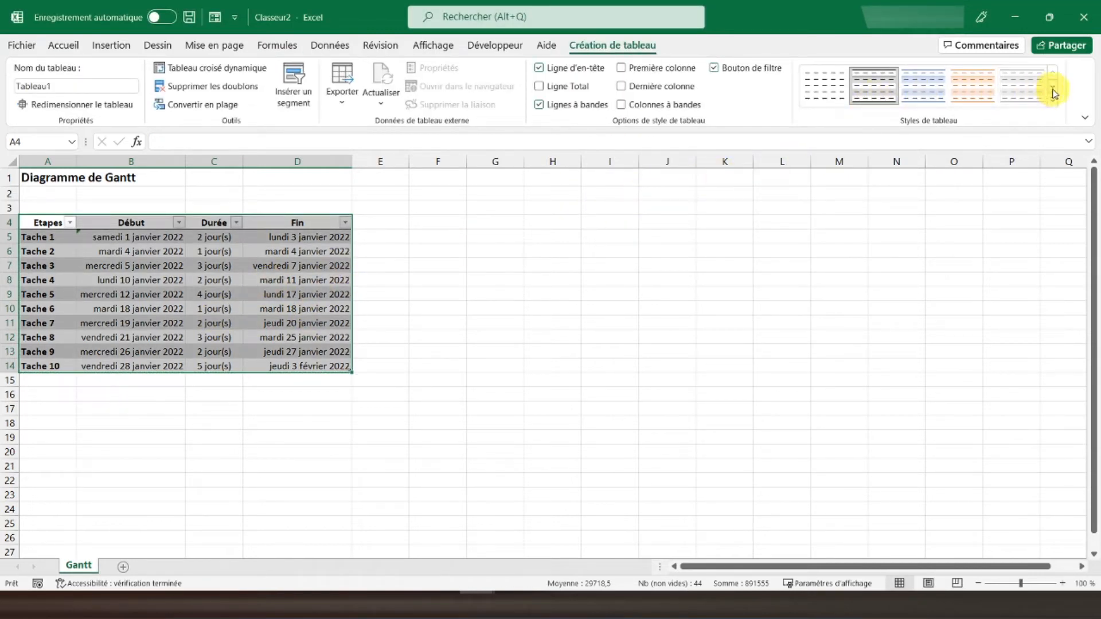
Change the task table's style to the medium one with a black header and grey banded rows
left_click(1053, 91)
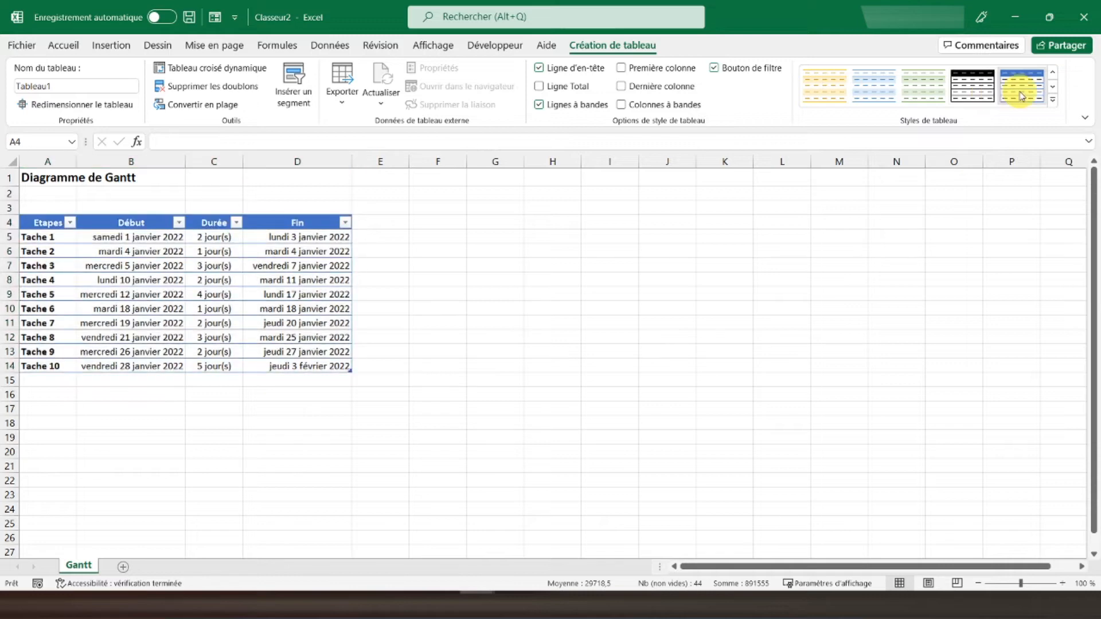
left_click(1054, 89)
left_click(1053, 88)
left_click(1053, 89)
left_click(923, 92)
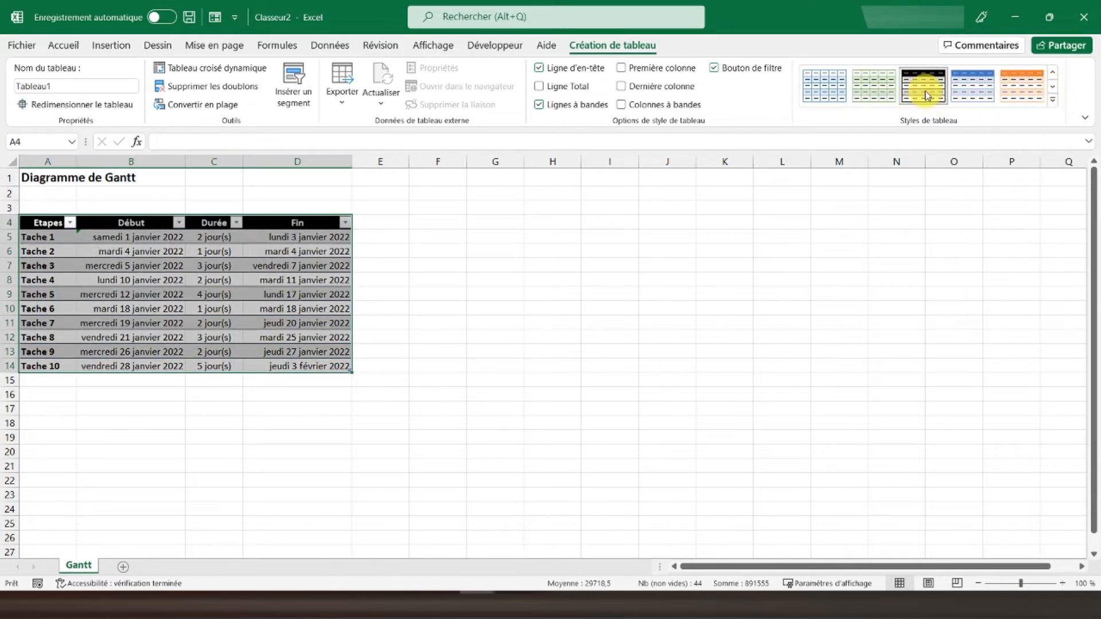
left_click(41, 178)
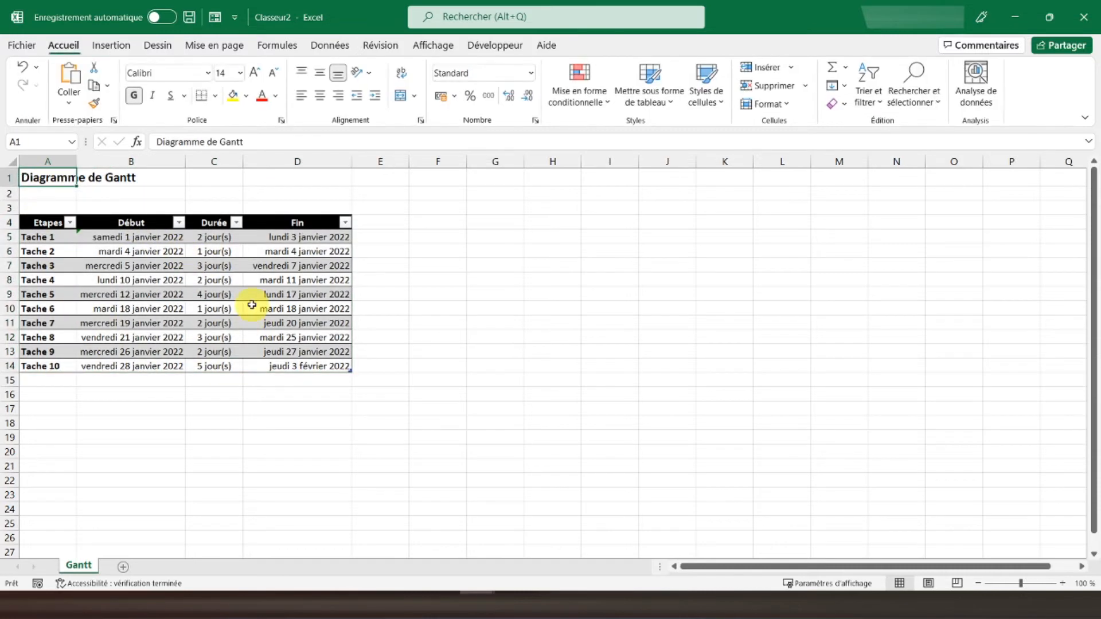
Center the contents of rows 4 to 14 horizontally
left_click_drag(7, 222, 29, 366)
left_click(65, 45)
left_click(320, 95)
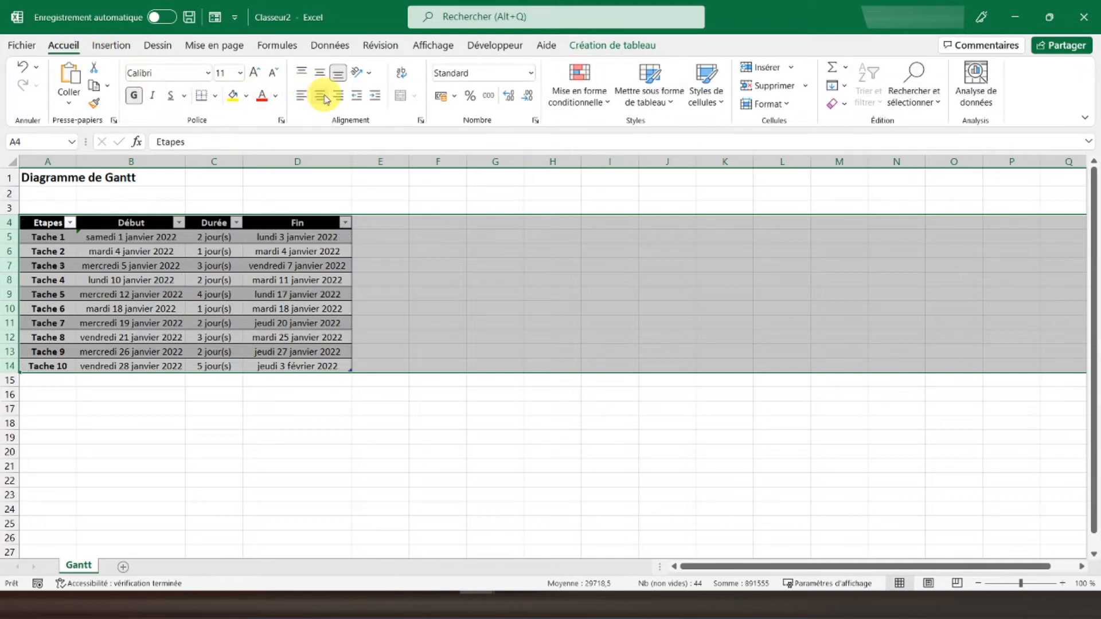
left_click(39, 178)
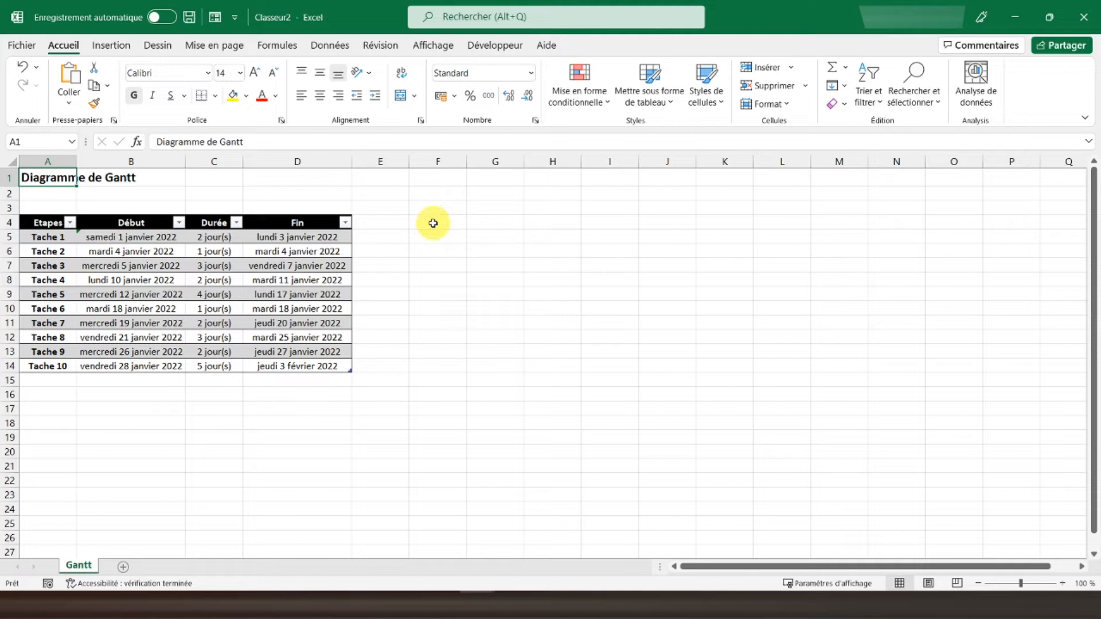
Insert an empty 2D stacked bar chart and place it beside the task table, with its upper edge level with row 4
left_click(433, 220)
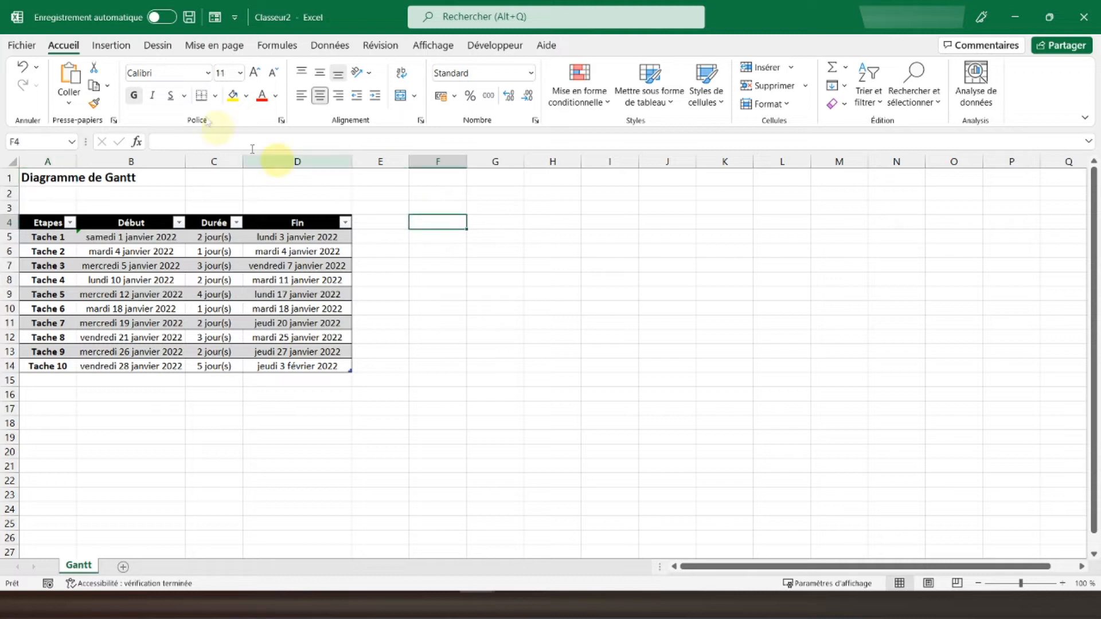
left_click(119, 50)
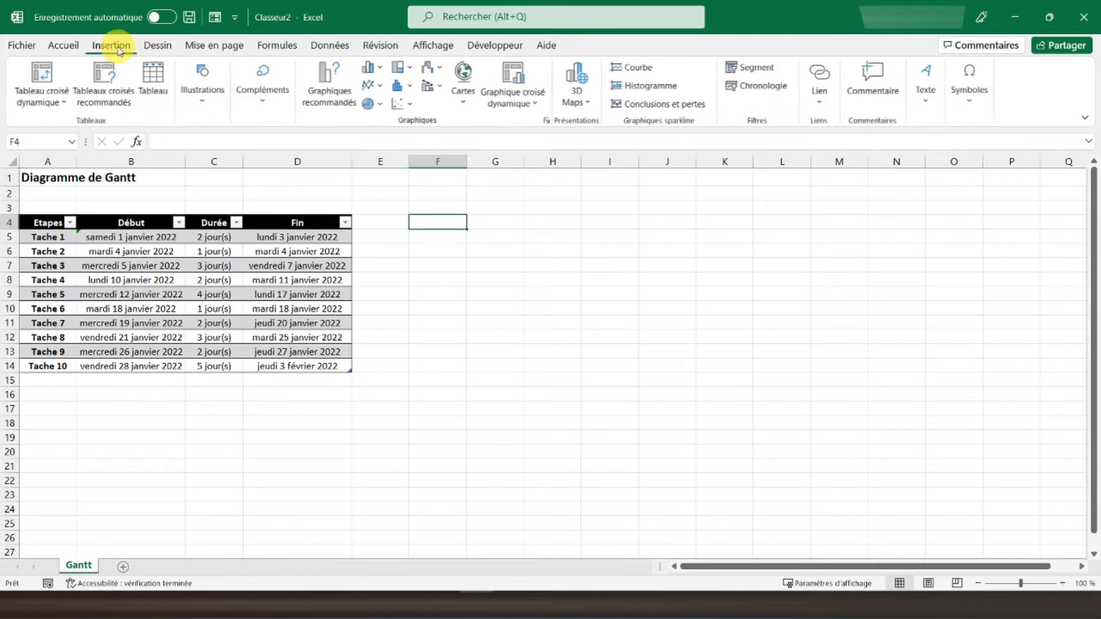
left_click(371, 70)
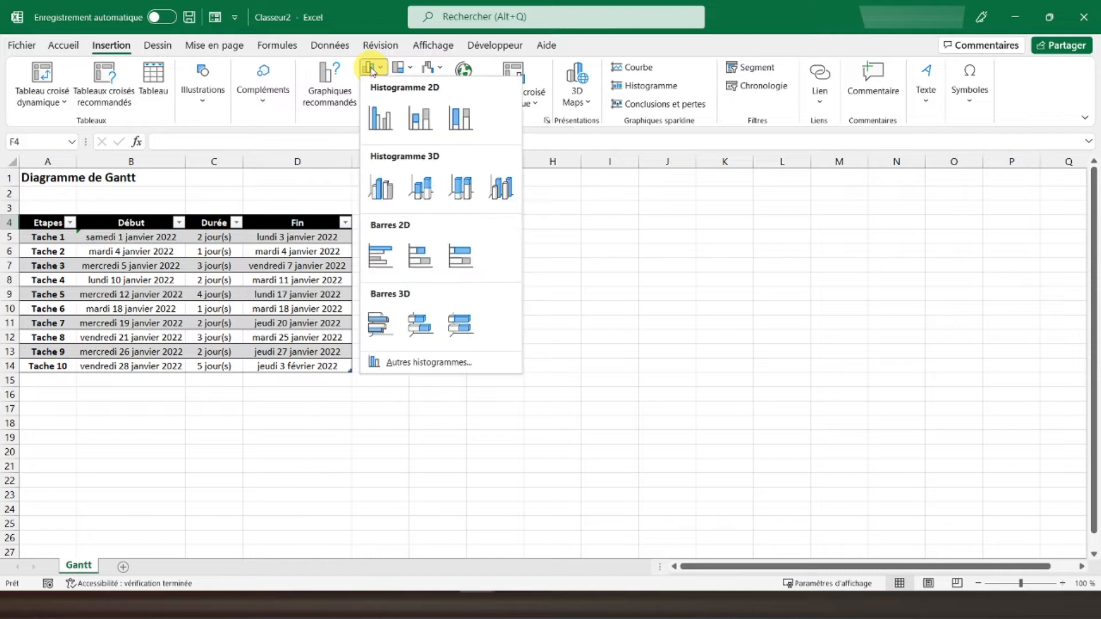
left_click(420, 255)
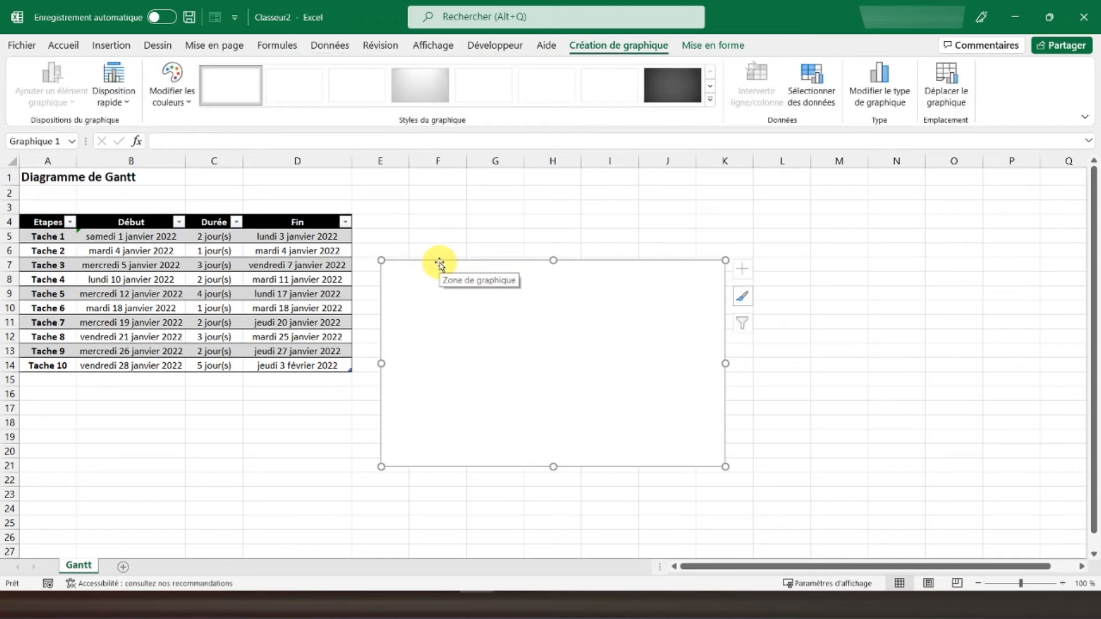
left_click_drag(439, 263, 442, 219)
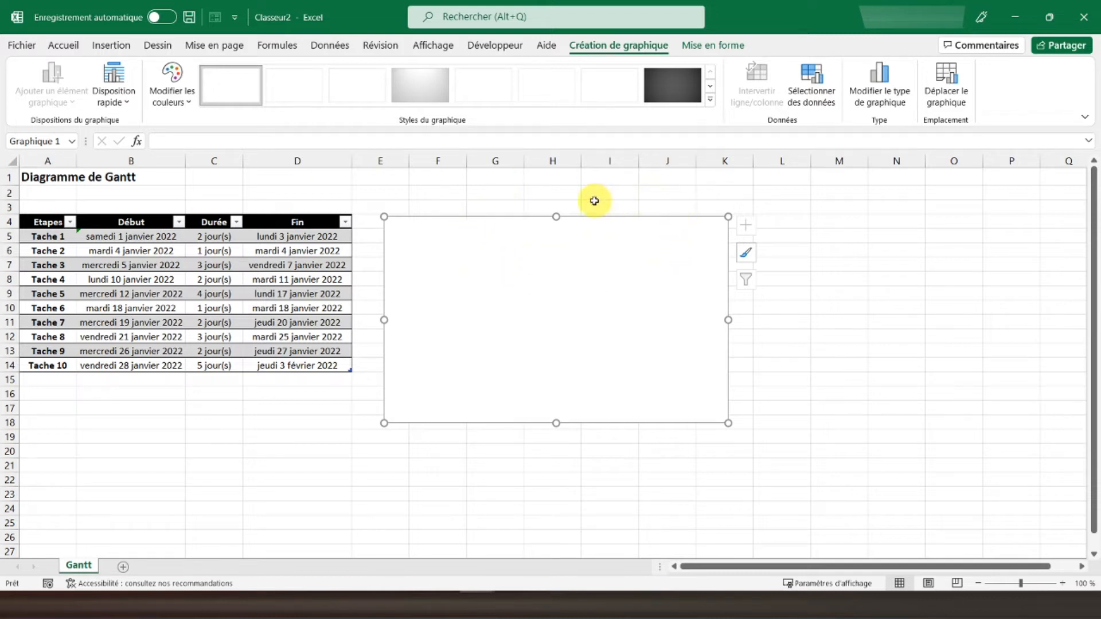
Add a data series to the chart with its name from B4 (Début) and its values from B5:B14
left_click(818, 102)
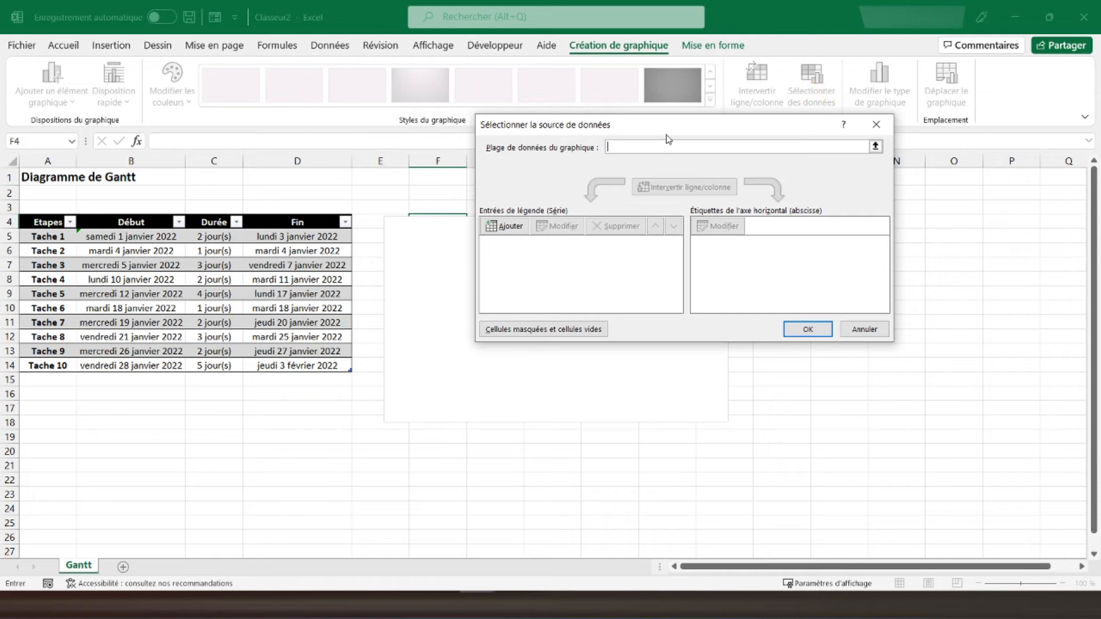
left_click_drag(668, 125, 601, 202)
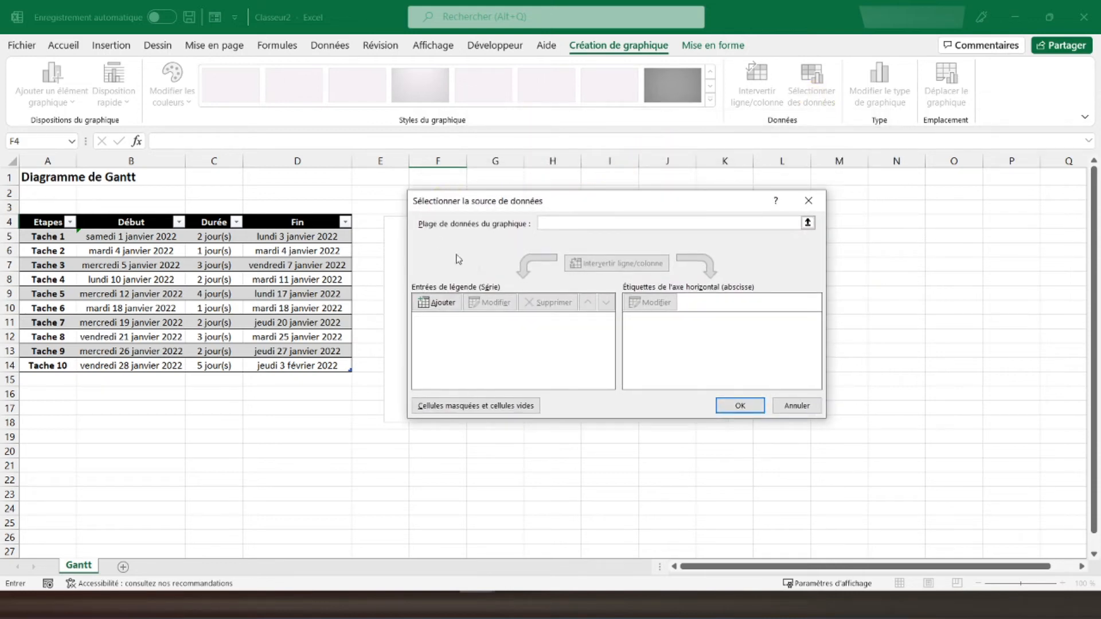
left_click(436, 303)
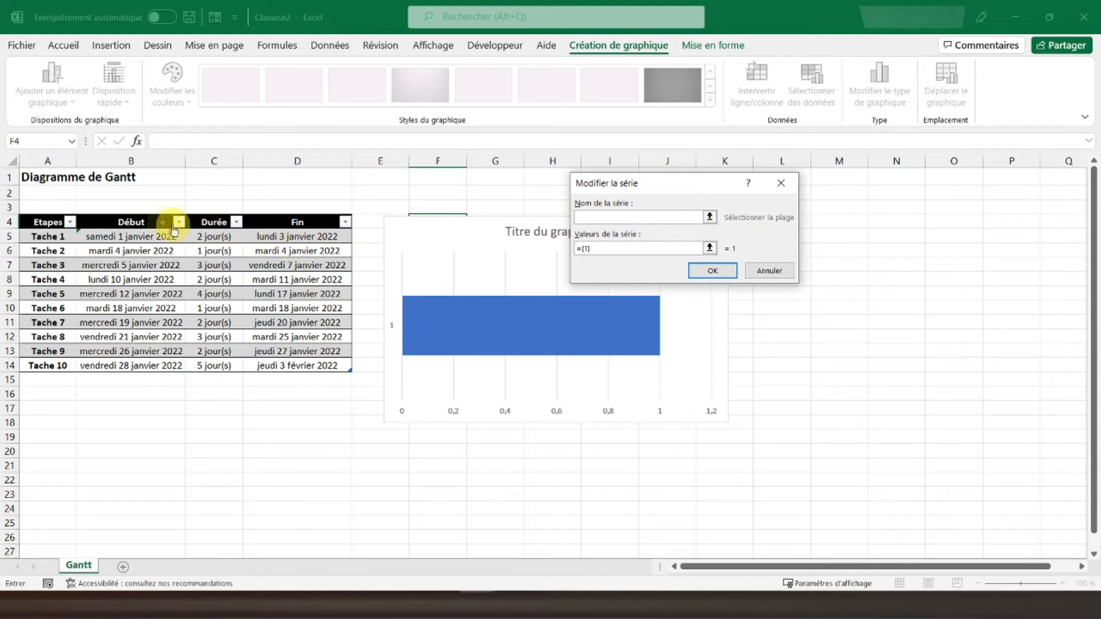
left_click(110, 222)
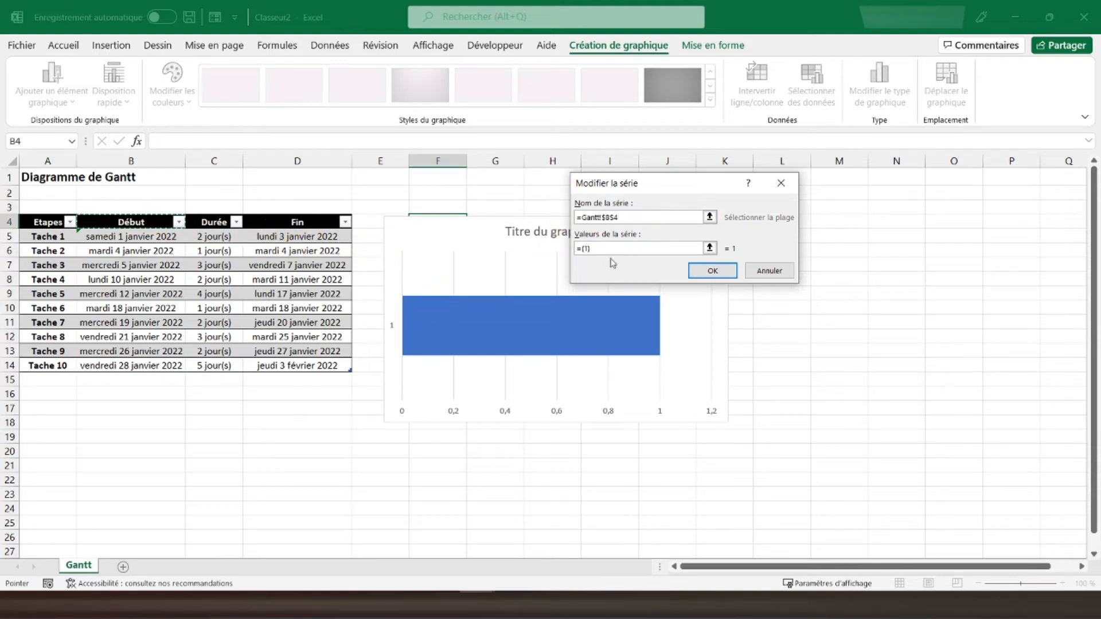
left_click_drag(602, 248, 549, 248)
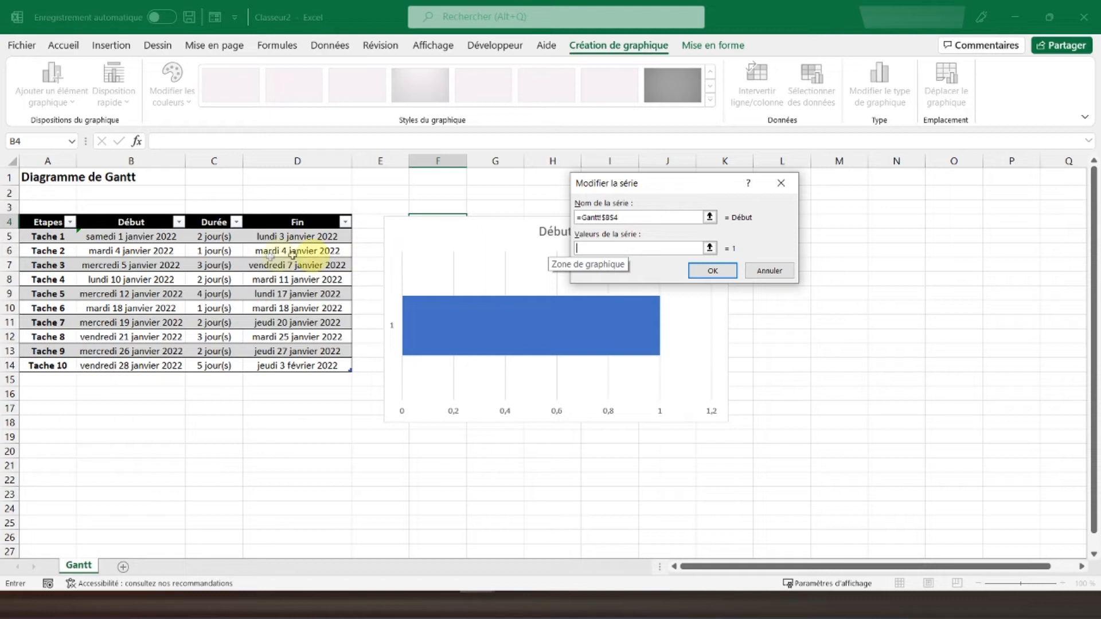
left_click_drag(98, 236, 152, 364)
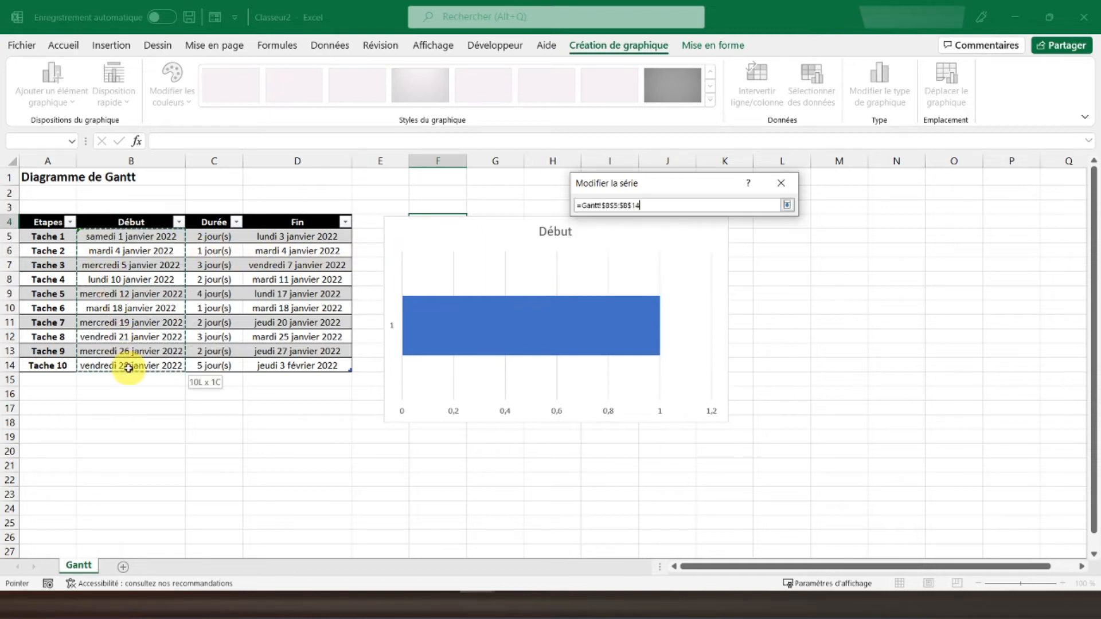
left_click(713, 271)
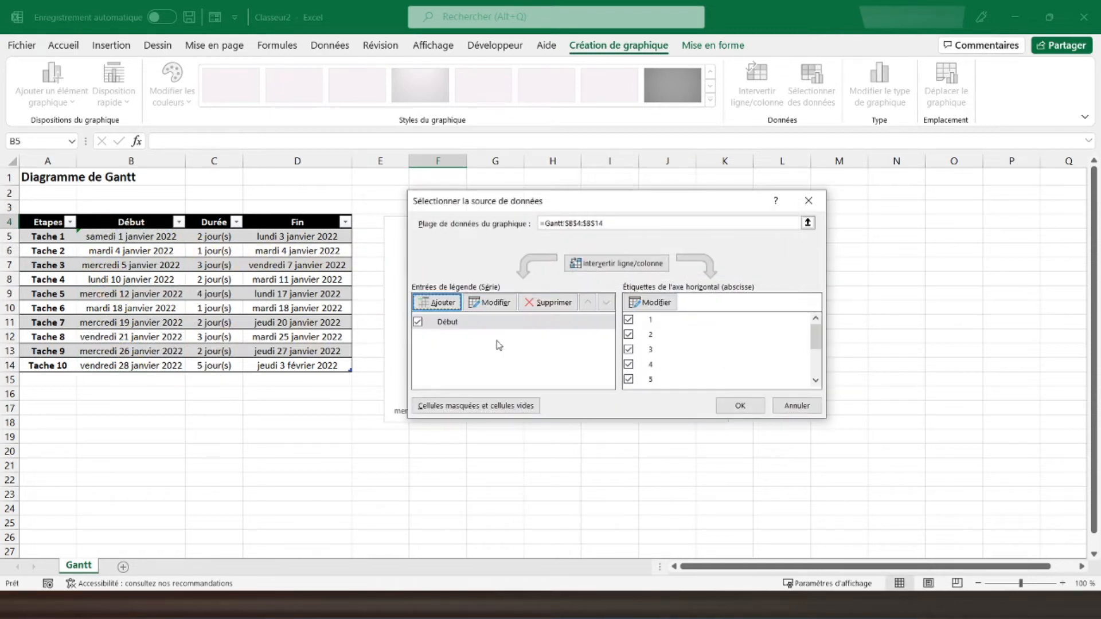
left_click(739, 406)
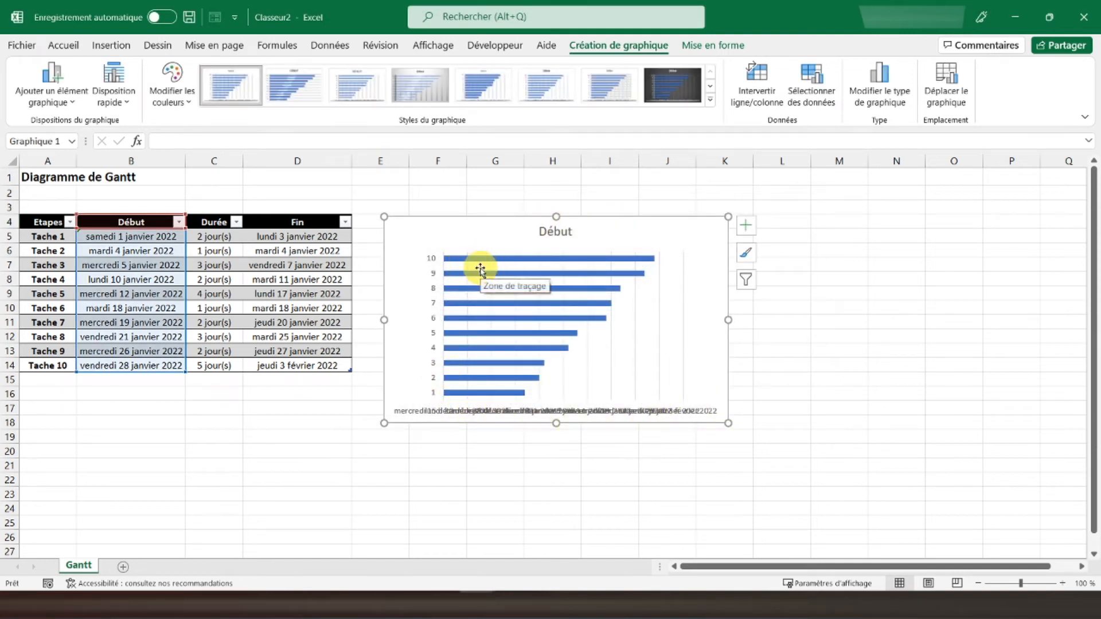
Add a second data series to the chart with its name from C4 (Durée) and its values from C5:C14
left_click(809, 100)
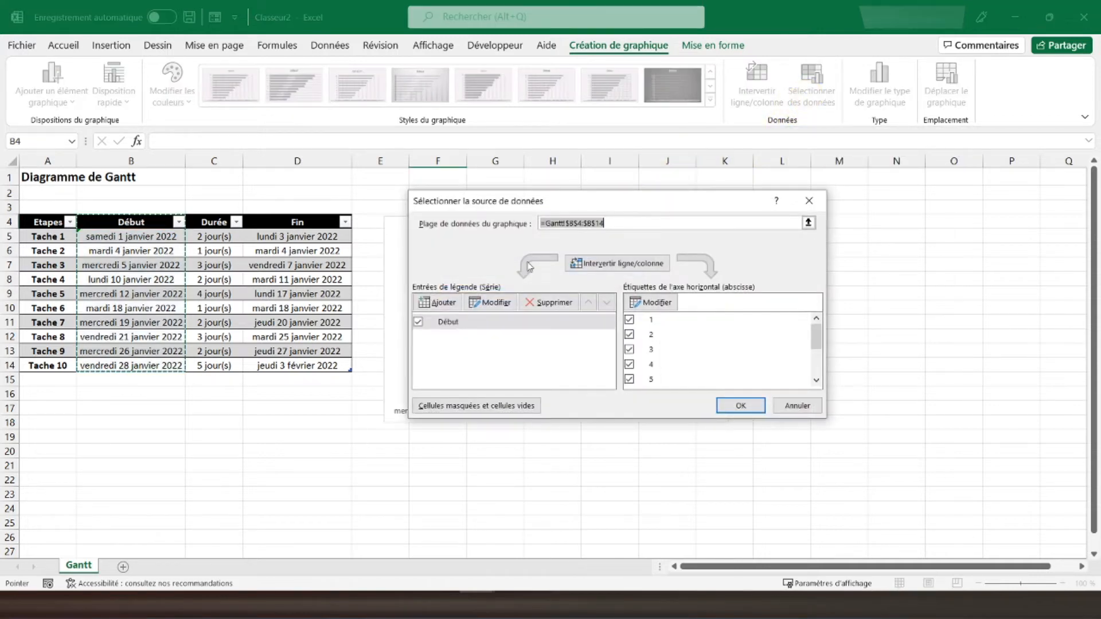
left_click(449, 303)
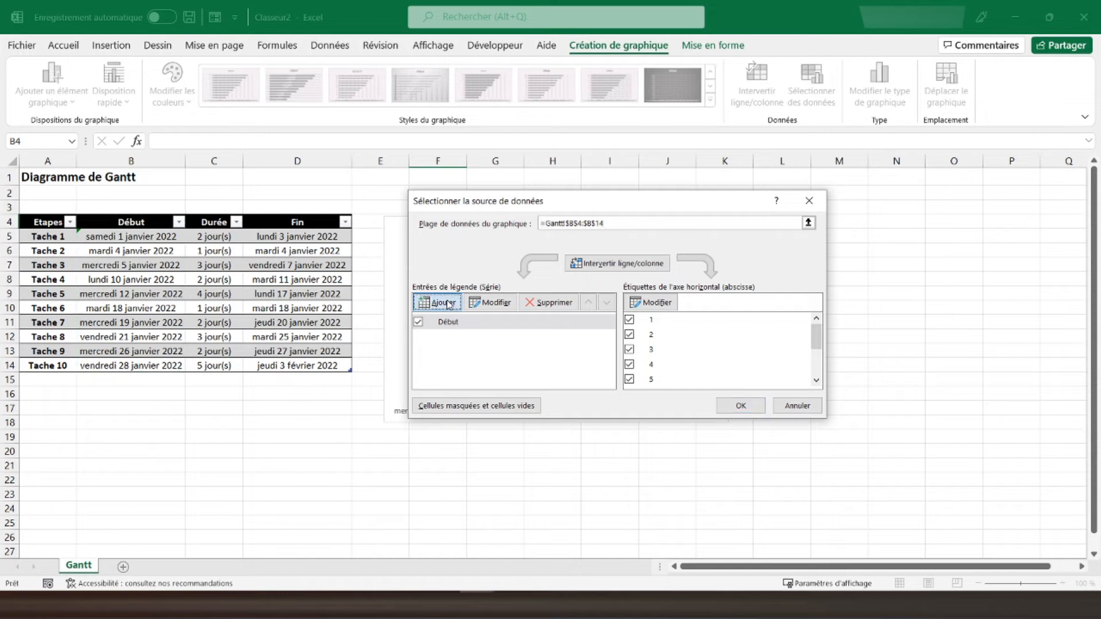
left_click(214, 222)
key("Tab")
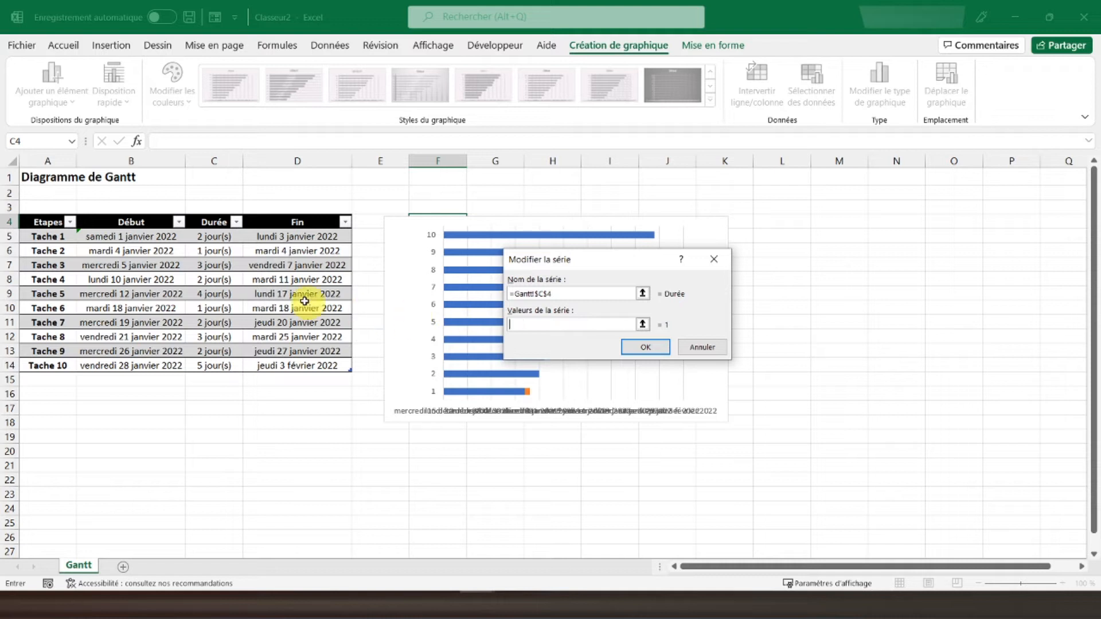
left_click_drag(216, 236, 222, 367)
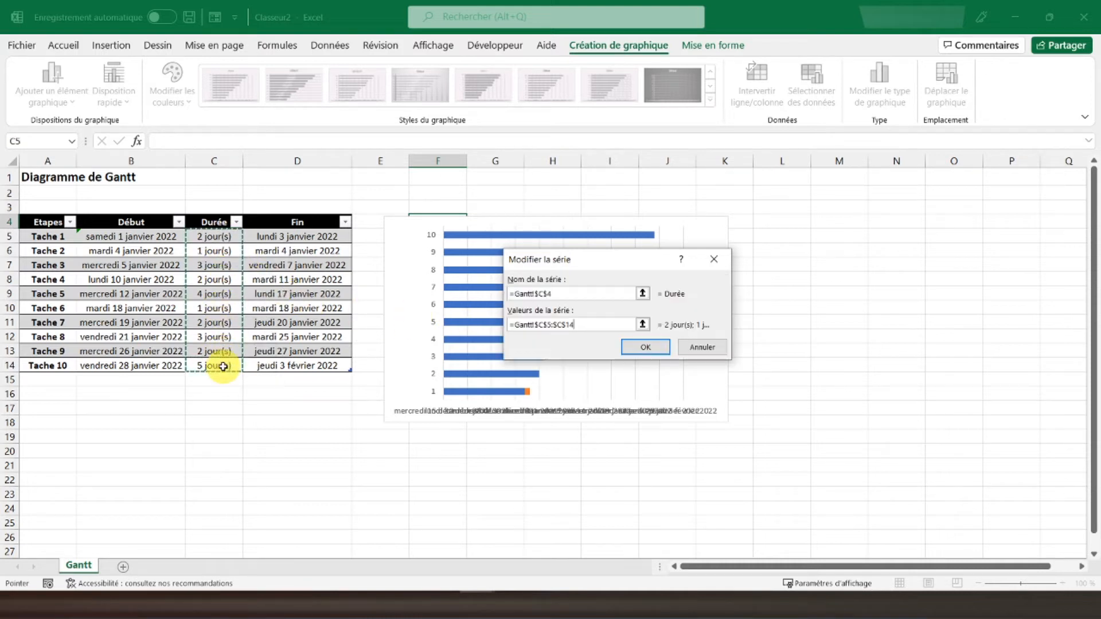
left_click(646, 348)
left_click(720, 405)
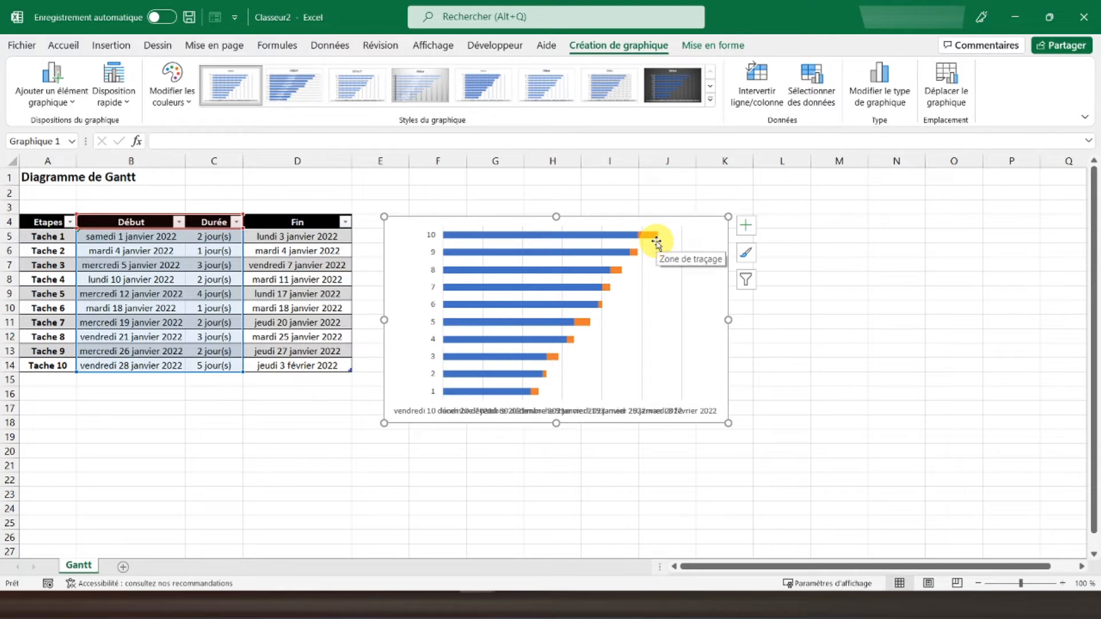
Set the chart's category axis labels to the task names in A5:A14
left_click(809, 104)
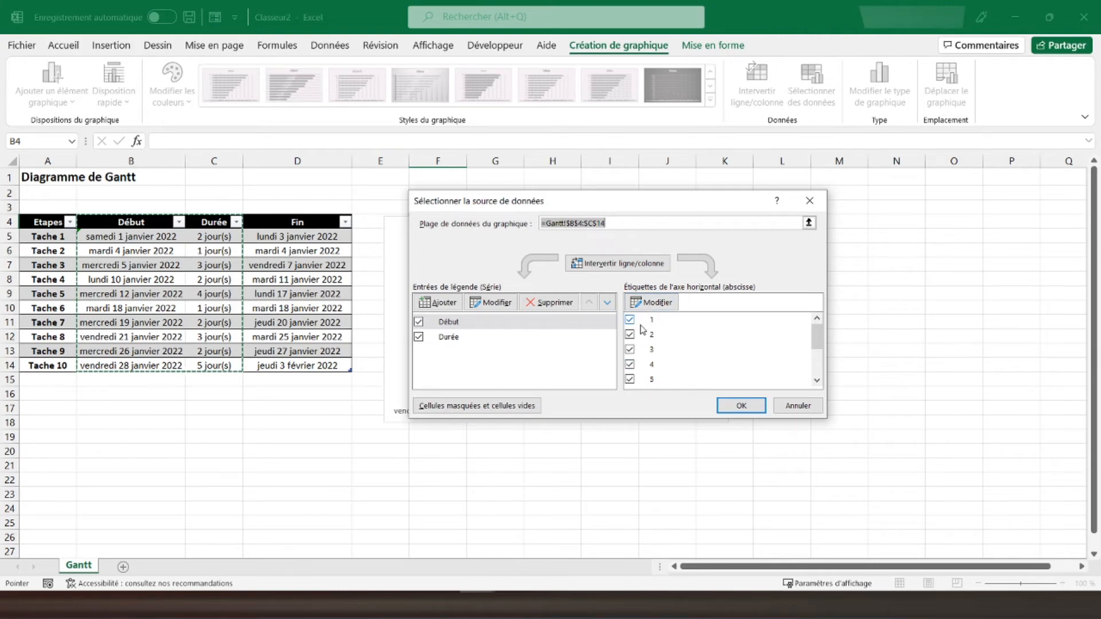
left_click_drag(628, 202, 741, 149)
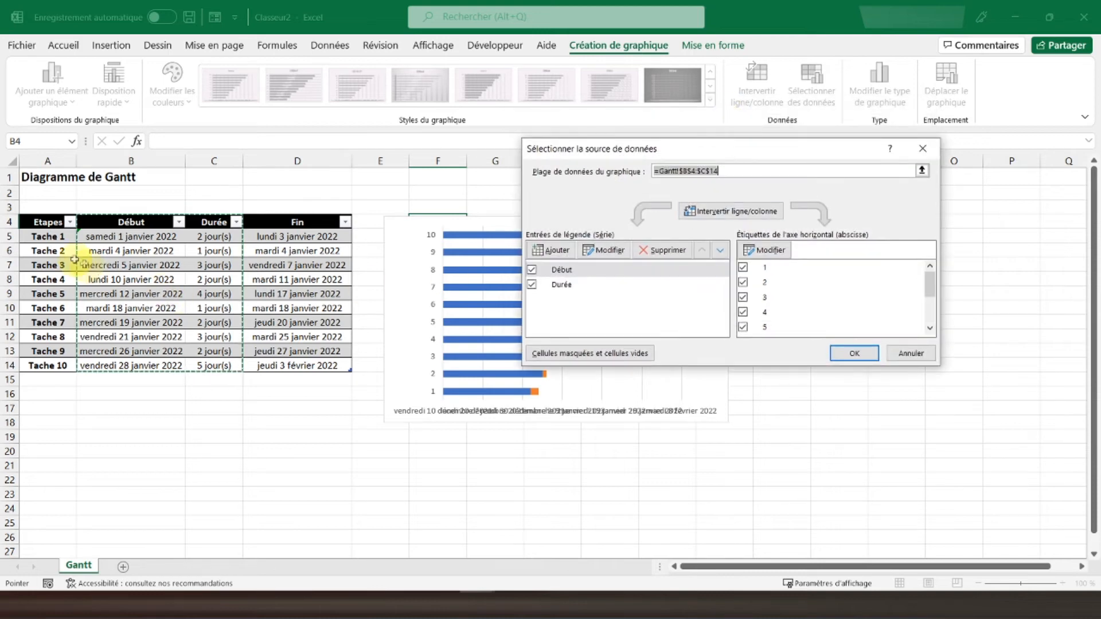
left_click(763, 249)
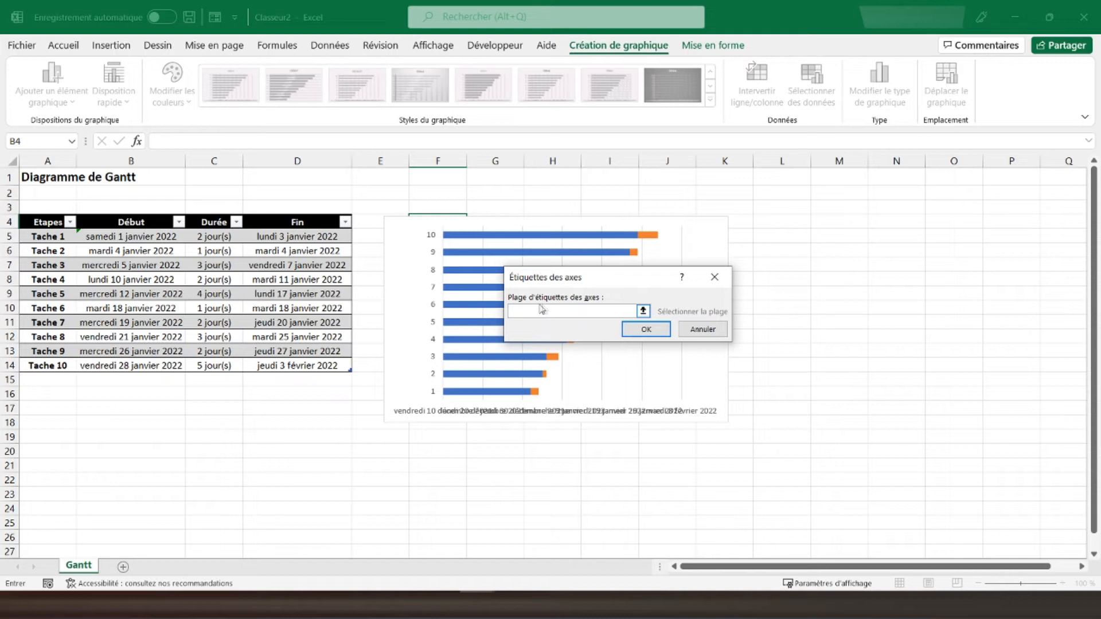
left_click(43, 237)
left_click_drag(43, 237, 48, 365)
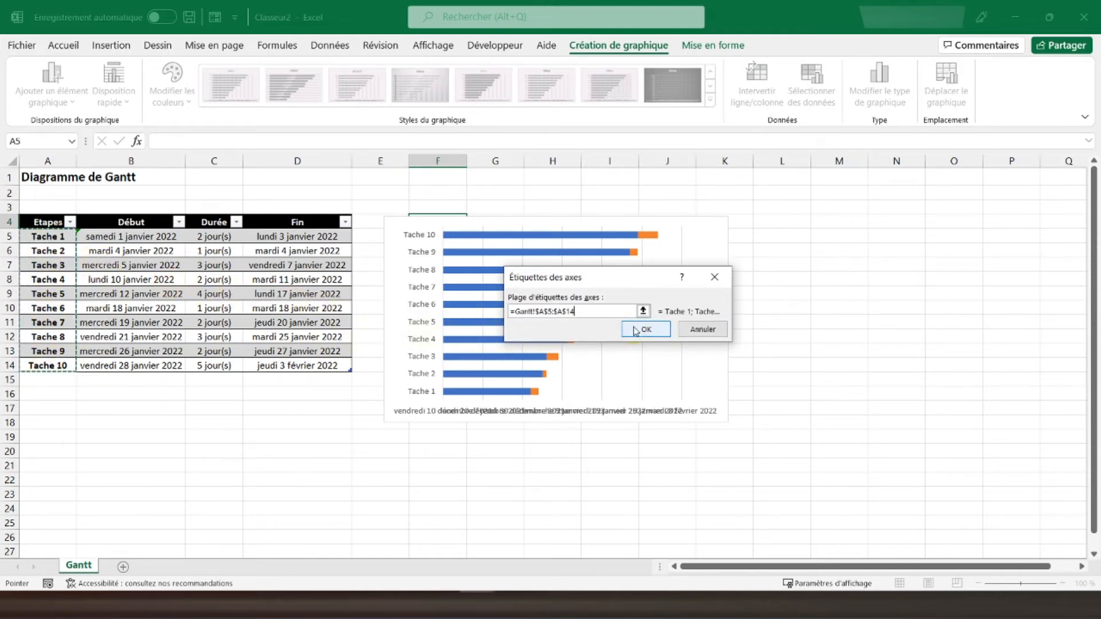
left_click(633, 332)
left_click(854, 354)
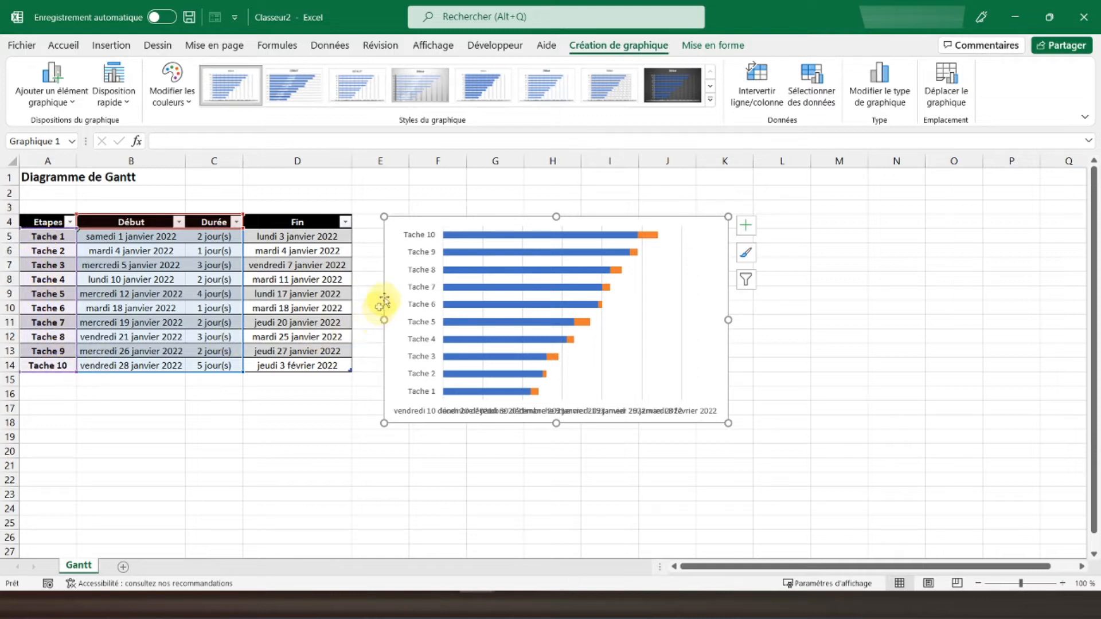
Reverse the order of the chart's task axis so that Tache 1 comes first
double_click(422, 287)
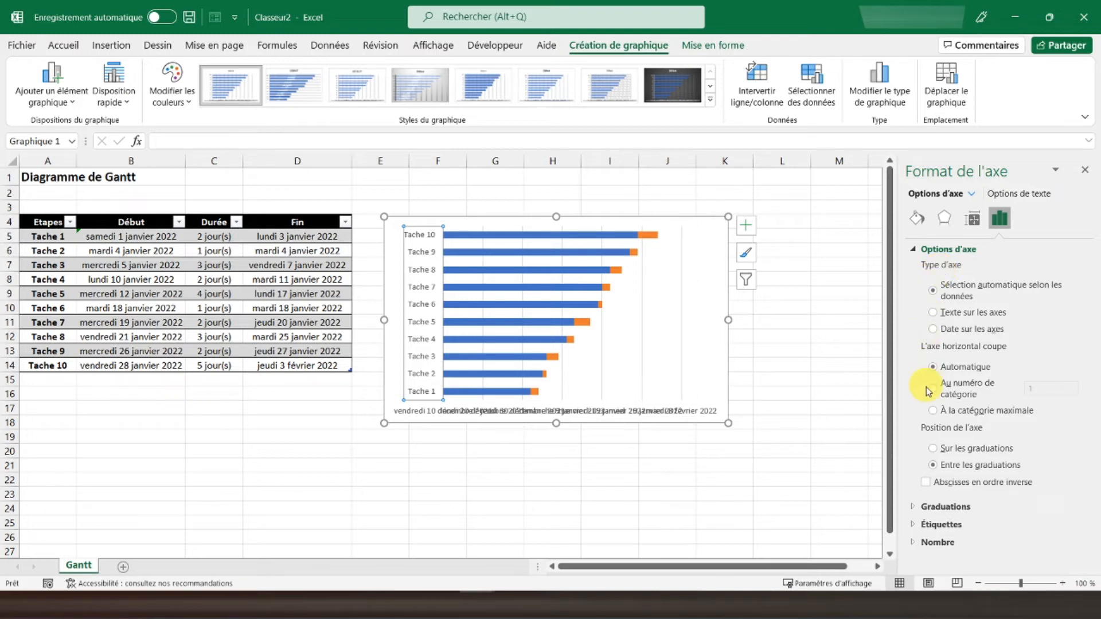
left_click(927, 482)
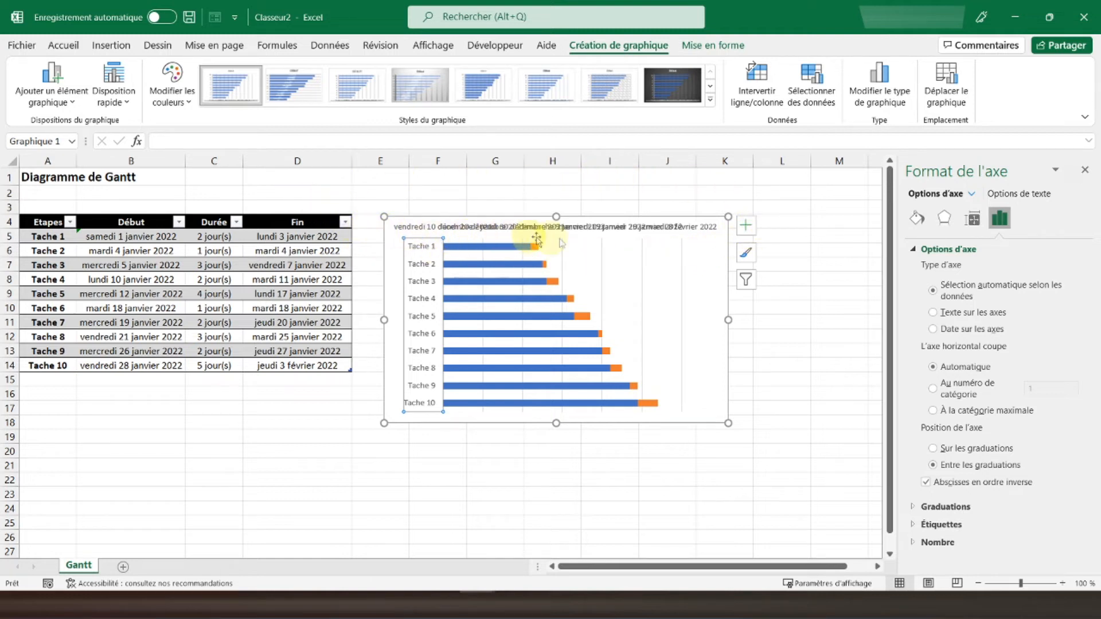
Limit the chart's date axis to a minimum of 01/01/2022 and a maximum of 03/02/2022
left_click(488, 229)
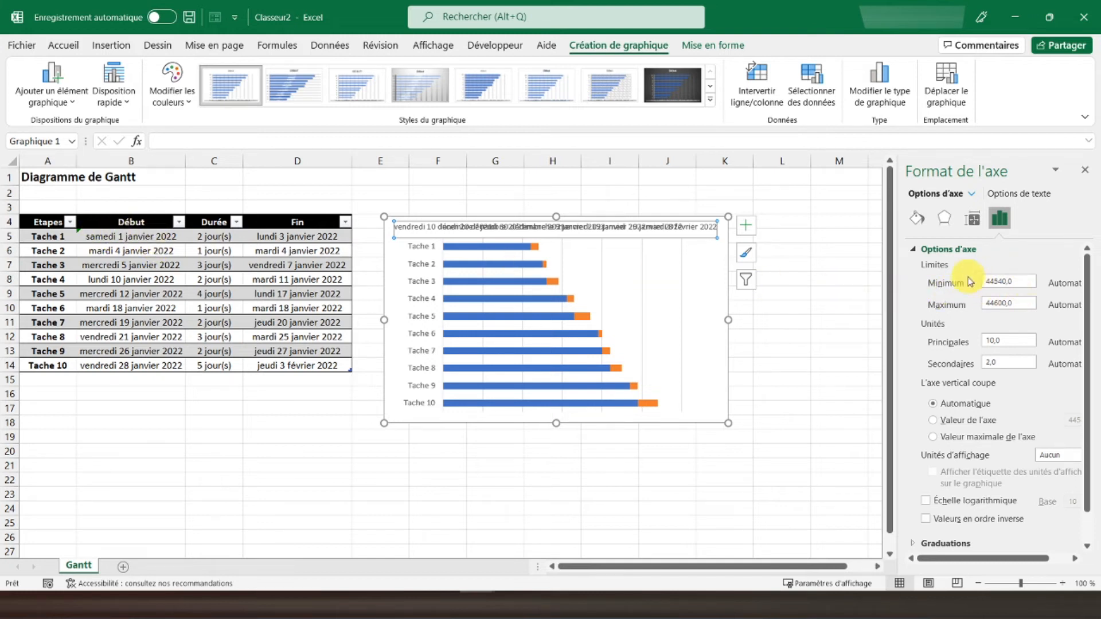
left_click_drag(998, 281, 975, 278)
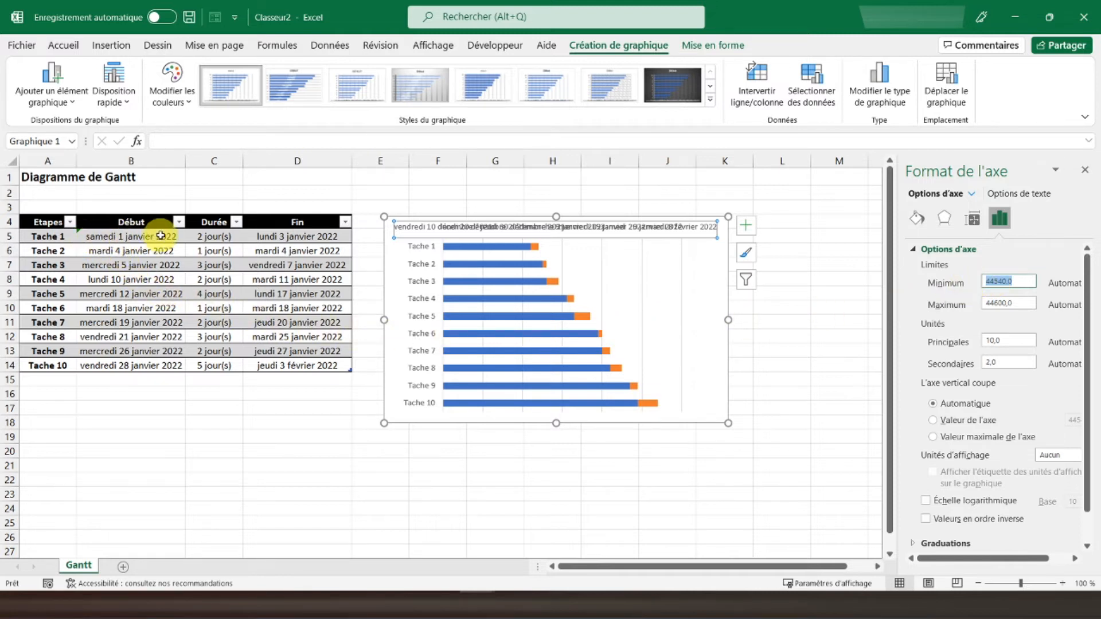
type("01/01/2022")
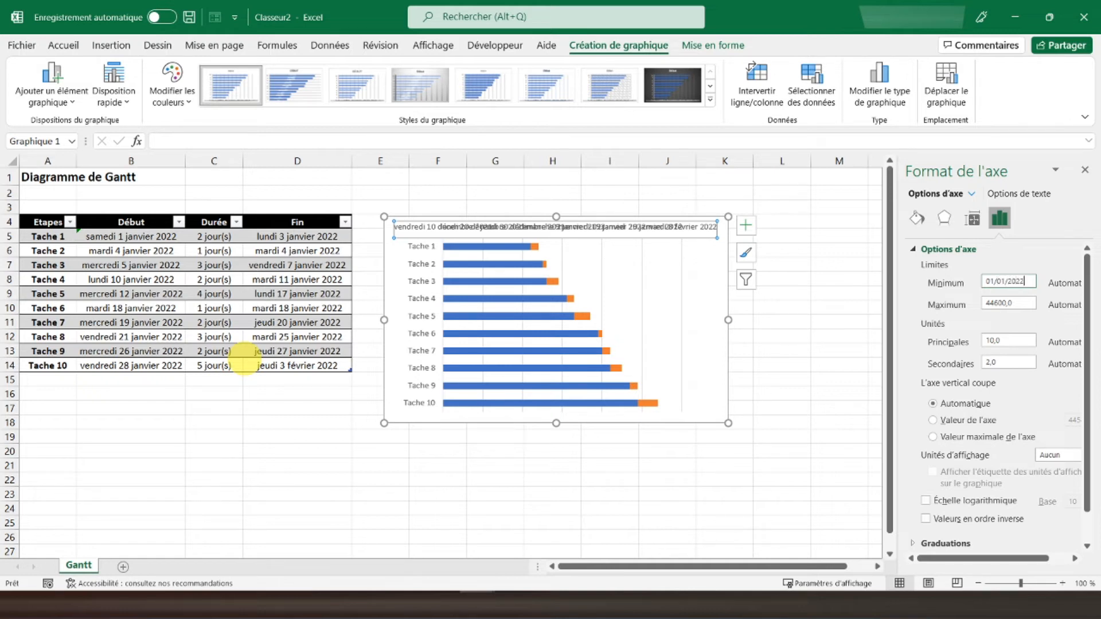
key("Return")
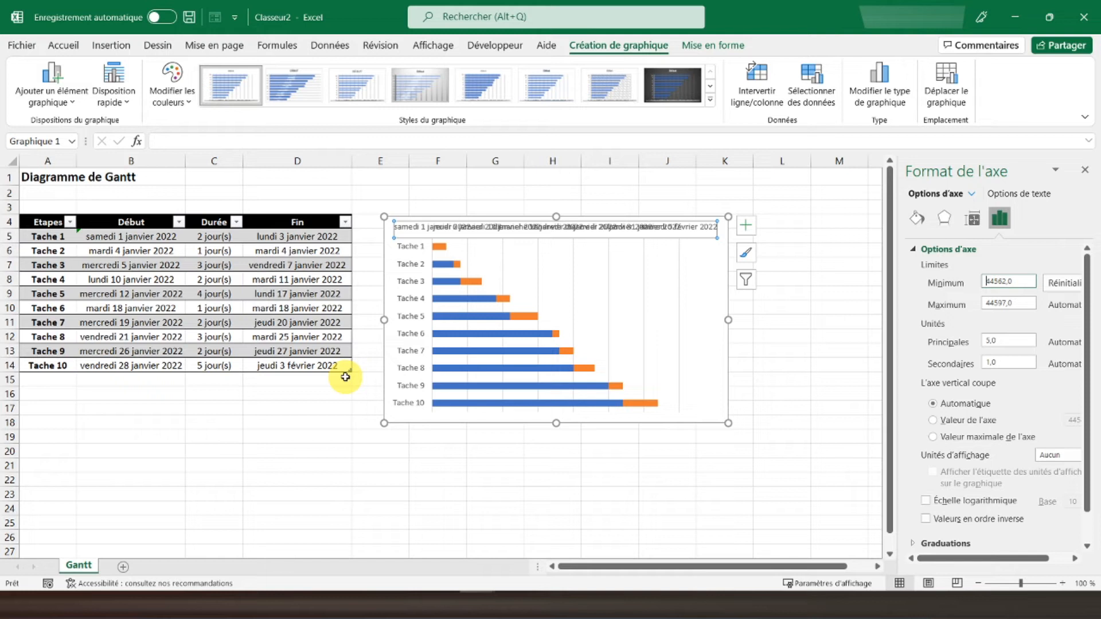
left_click_drag(1019, 304, 986, 307)
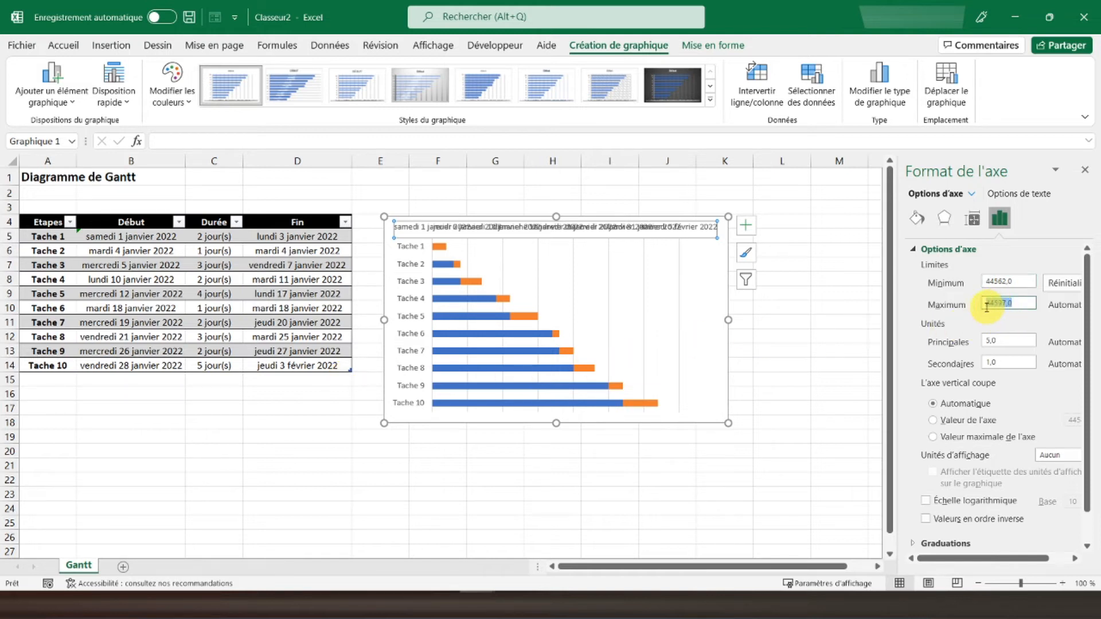
type("03/02/2022")
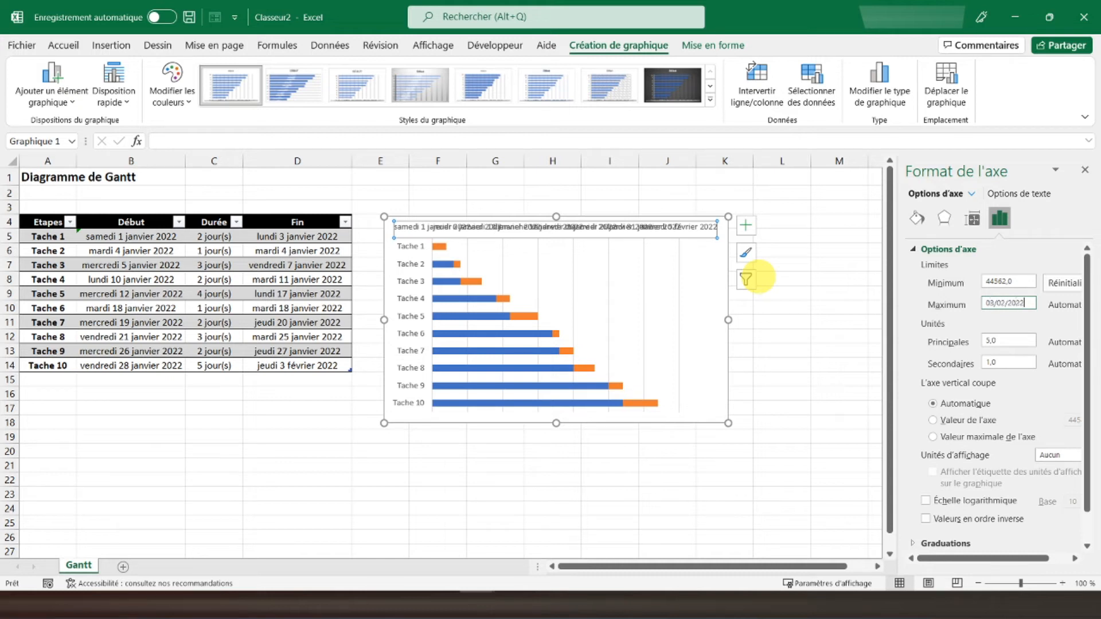
key("Return")
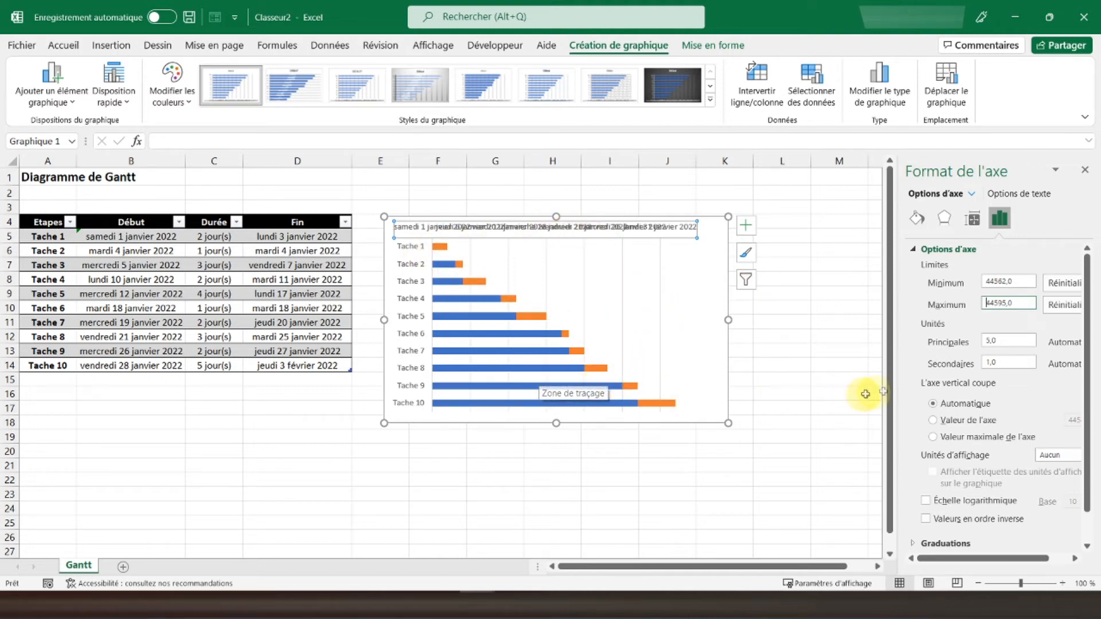
scroll(932, 382, "down", 1)
scroll(935, 382, "up", 1)
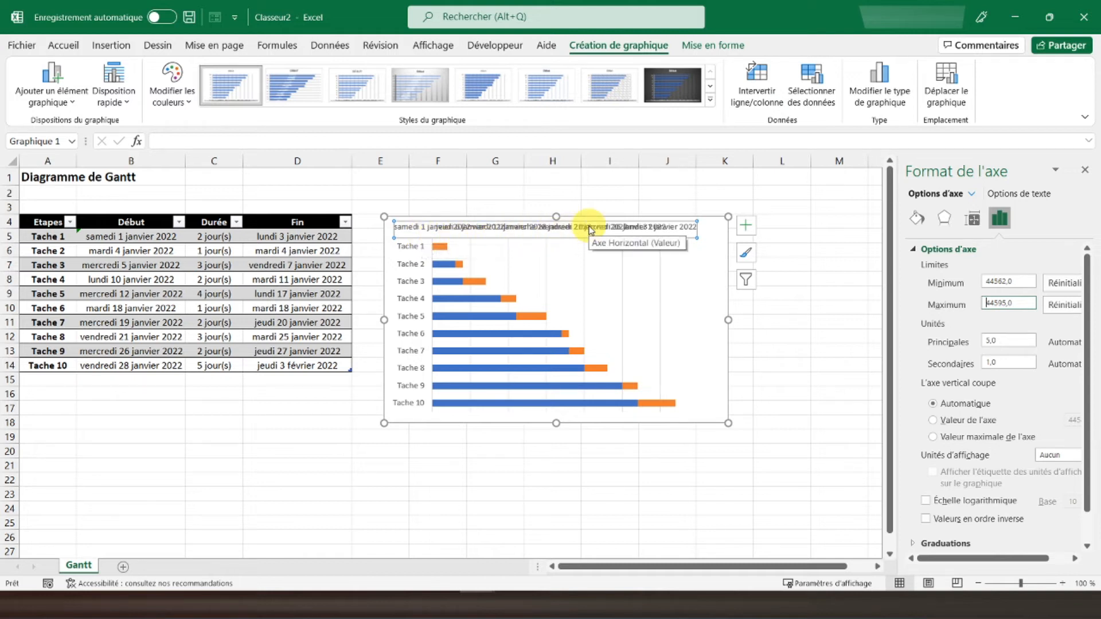
Set the major unit of the chart's date axis to 7 days
left_click_drag(1007, 344, 972, 344)
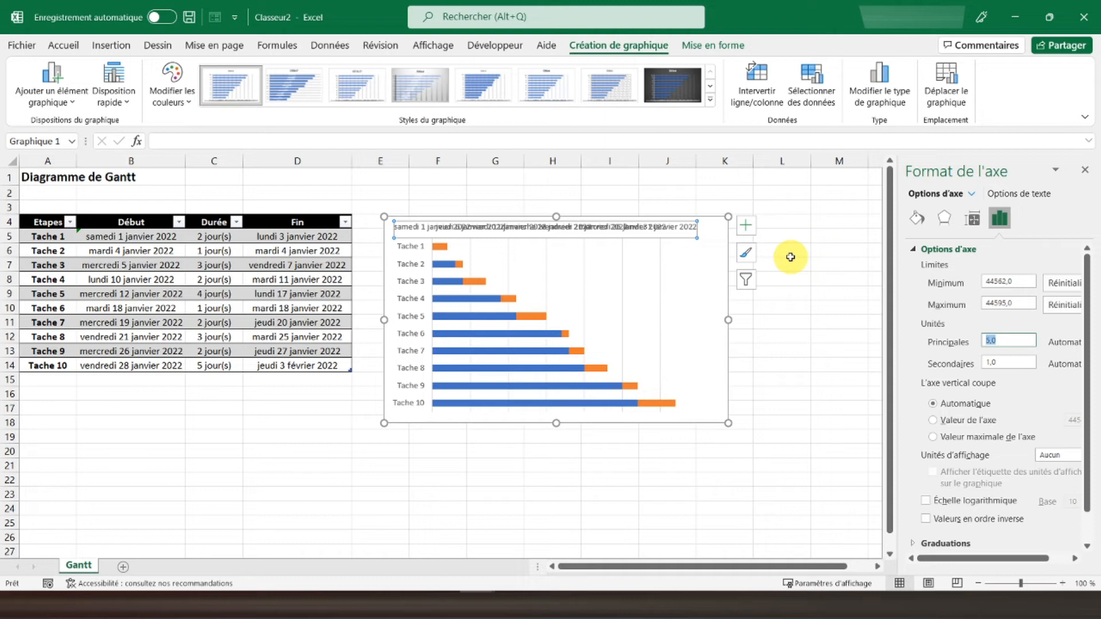
type("7")
key("Return")
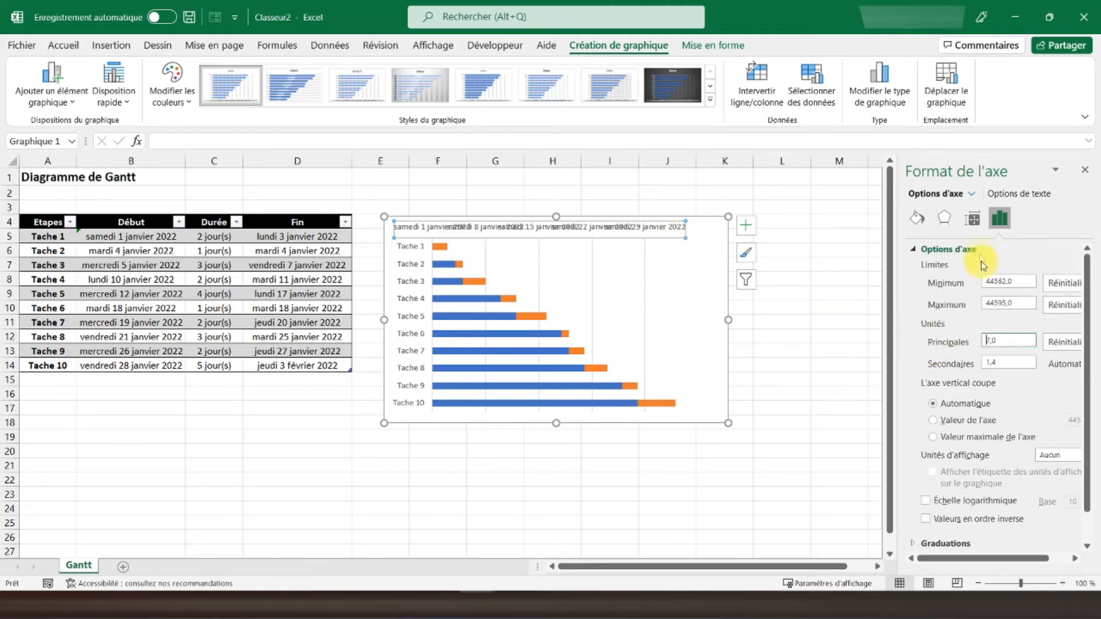
Try rotating the date axis labels by 90°, and return their text orientation to horizontal
left_click(974, 221)
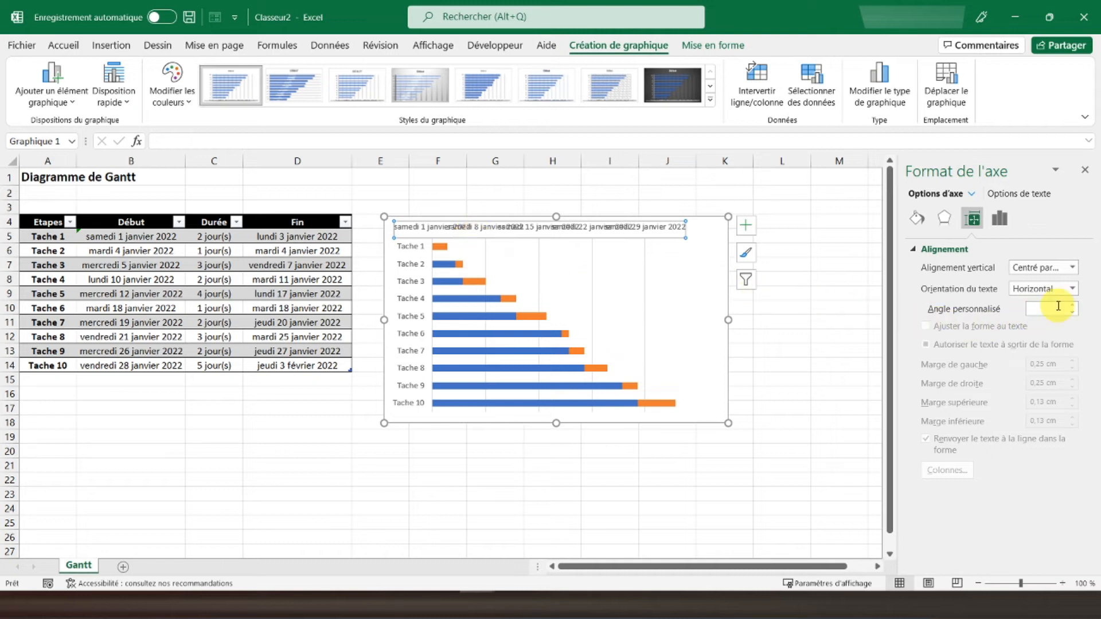
left_click(1072, 268)
left_click(1073, 267)
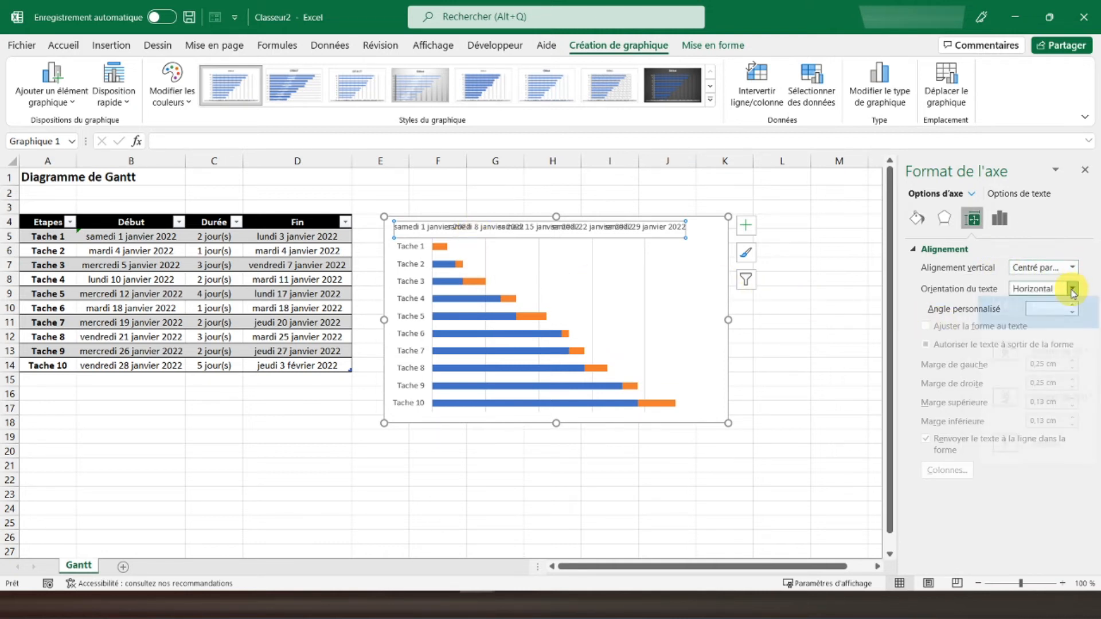
left_click(1072, 289)
left_click(1043, 359)
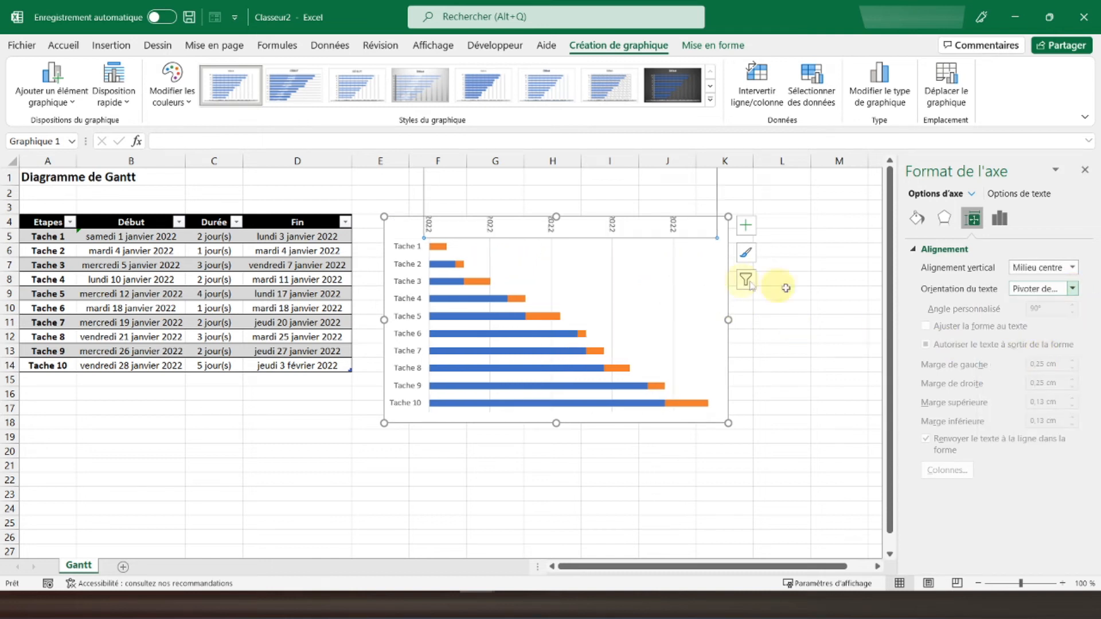
left_click(1073, 288)
left_click(1032, 318)
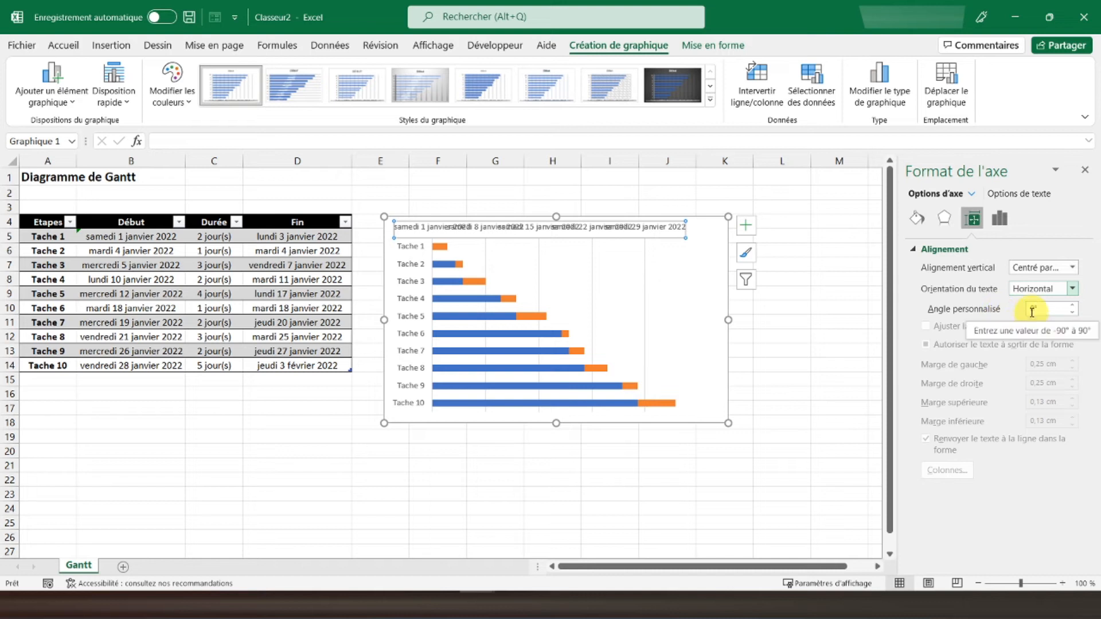
Slant the date axis labels with a custom angle of -60° and close the axis formatting options
left_click(1032, 310)
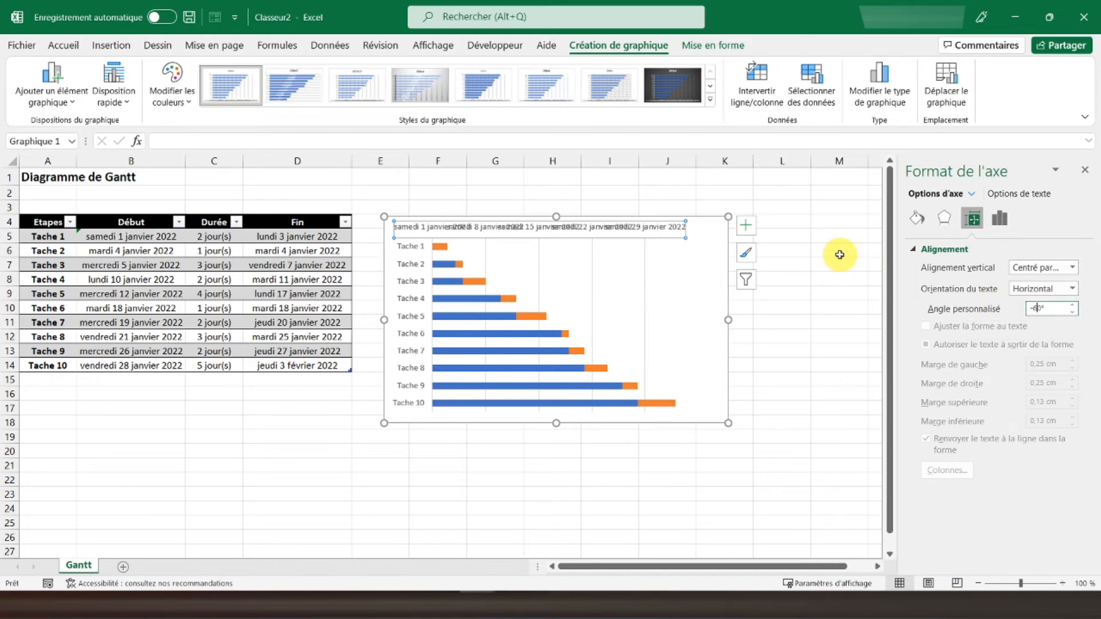
type("-6")
key("Return")
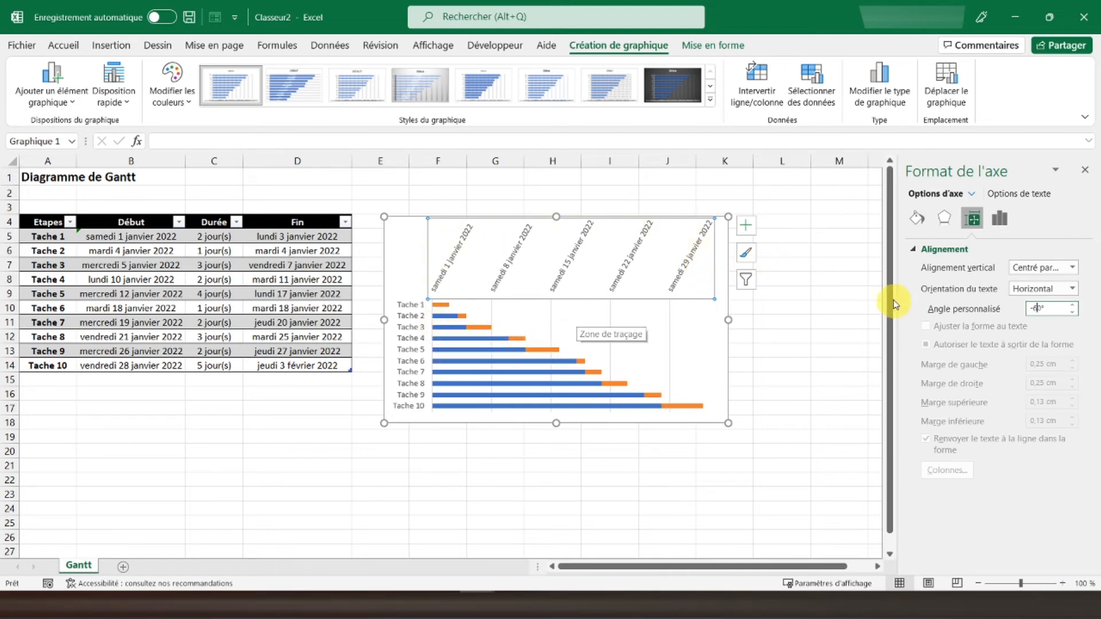
left_click(1085, 172)
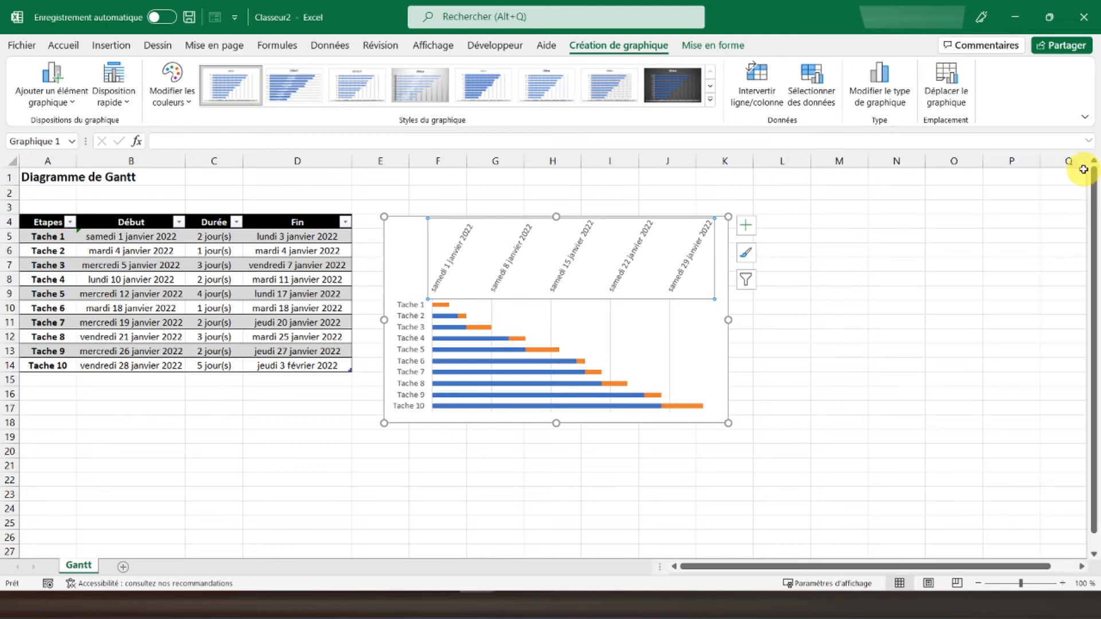
Enlarge the chart and place it just beside the table, spanning about columns E to M and rows 4 to 21
left_click_drag(728, 422, 840, 473)
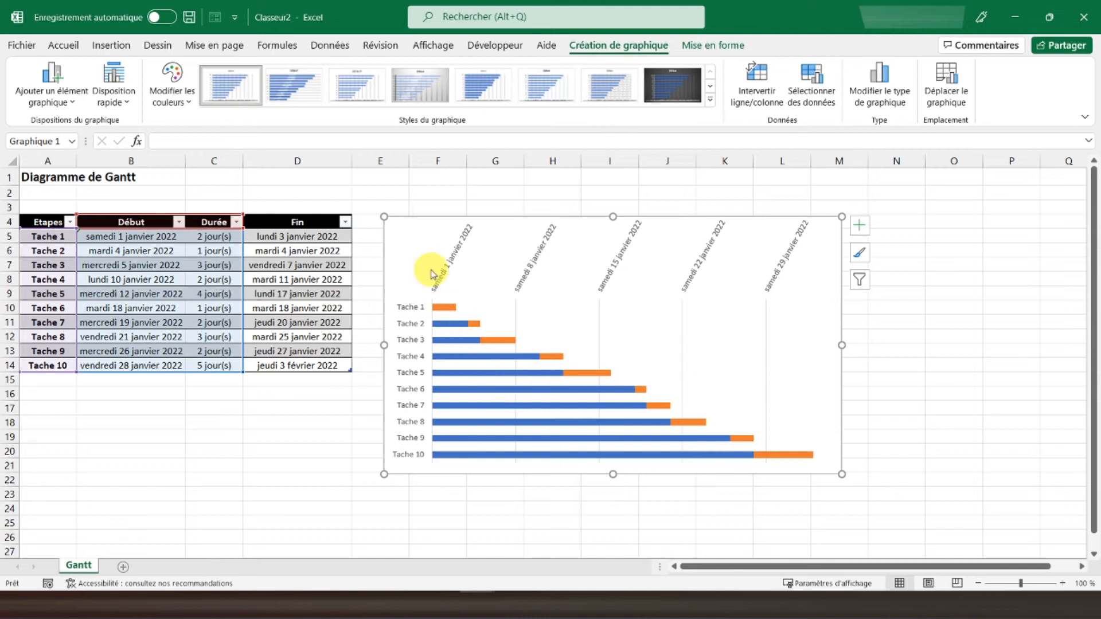
left_click_drag(429, 220, 412, 219)
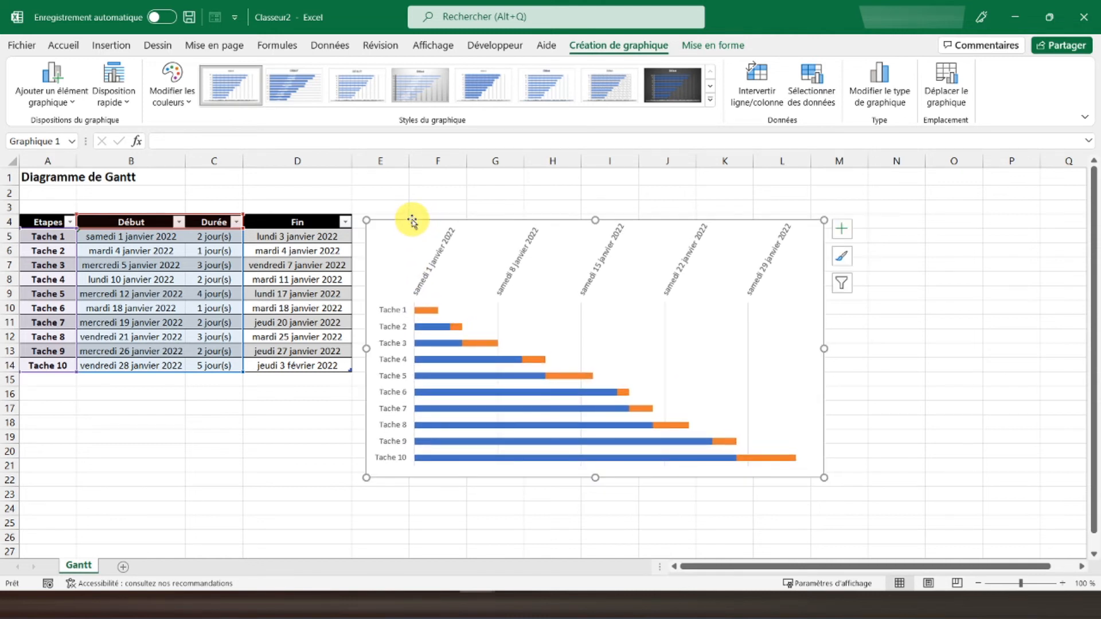
left_click(815, 335)
left_click_drag(824, 348, 869, 347)
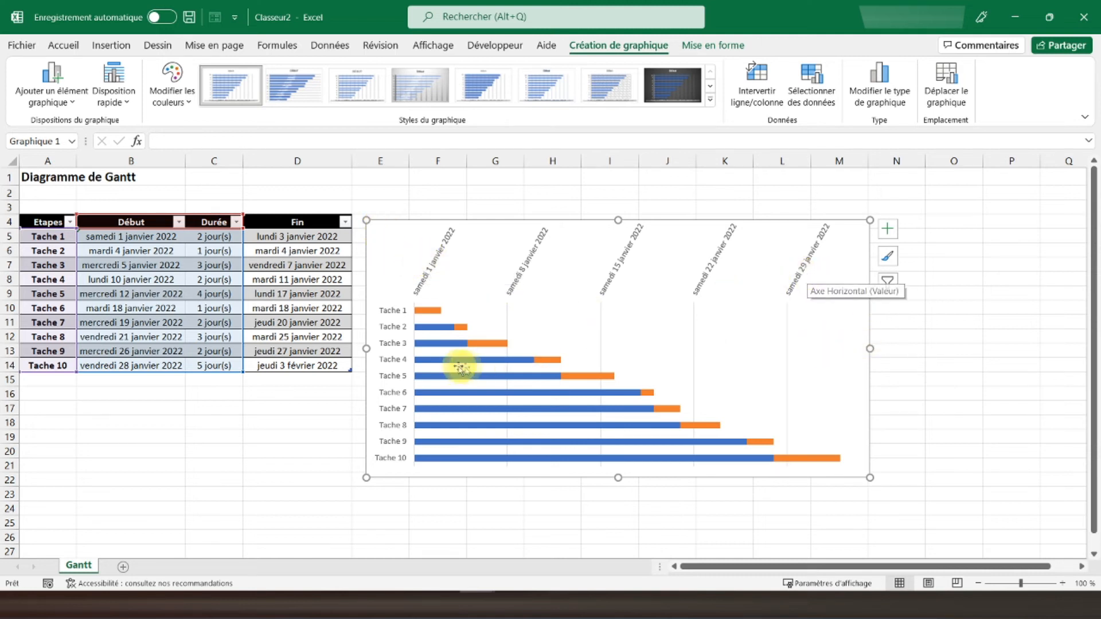
Hide the blue Début bars by setting their series to no fill
left_click(432, 329)
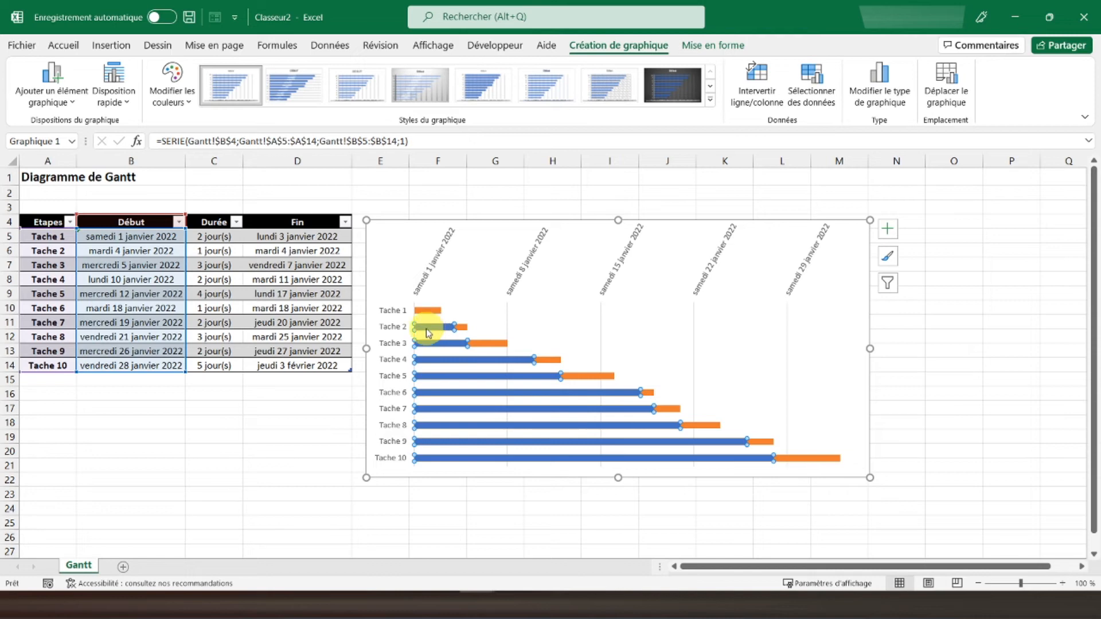
double_click(431, 267)
left_click(426, 332)
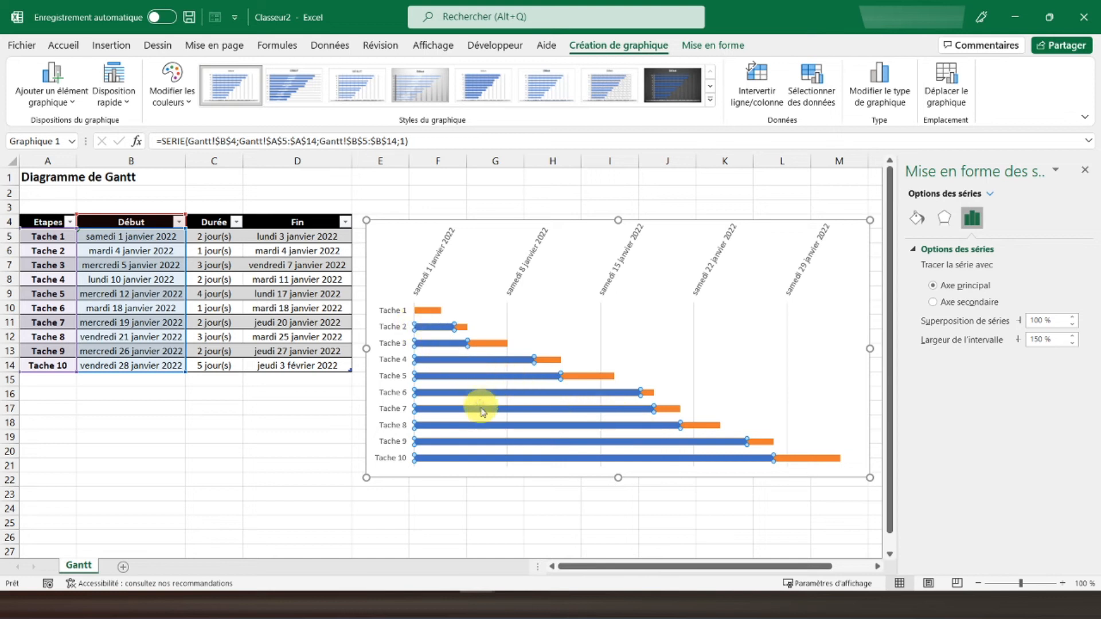
mouse_move(538, 430)
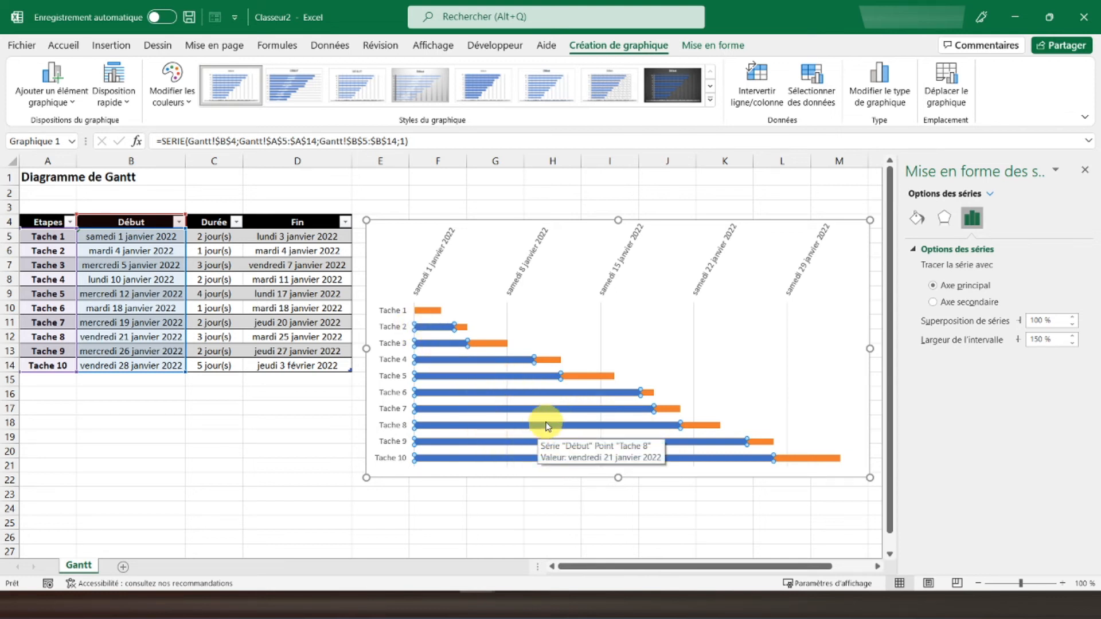
left_click(922, 226)
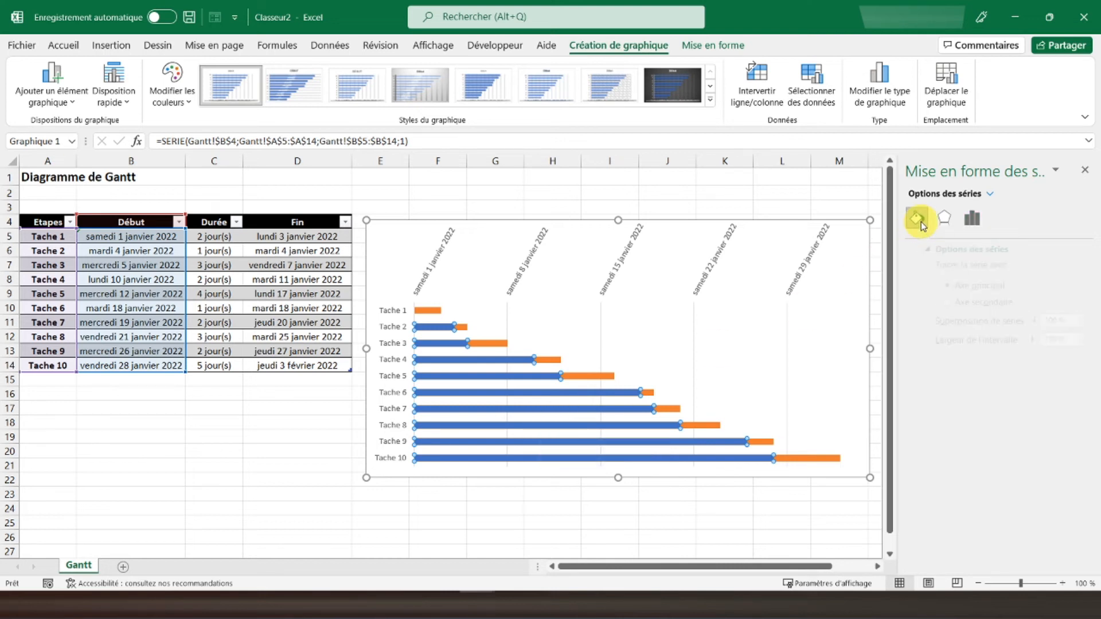
left_click(916, 250)
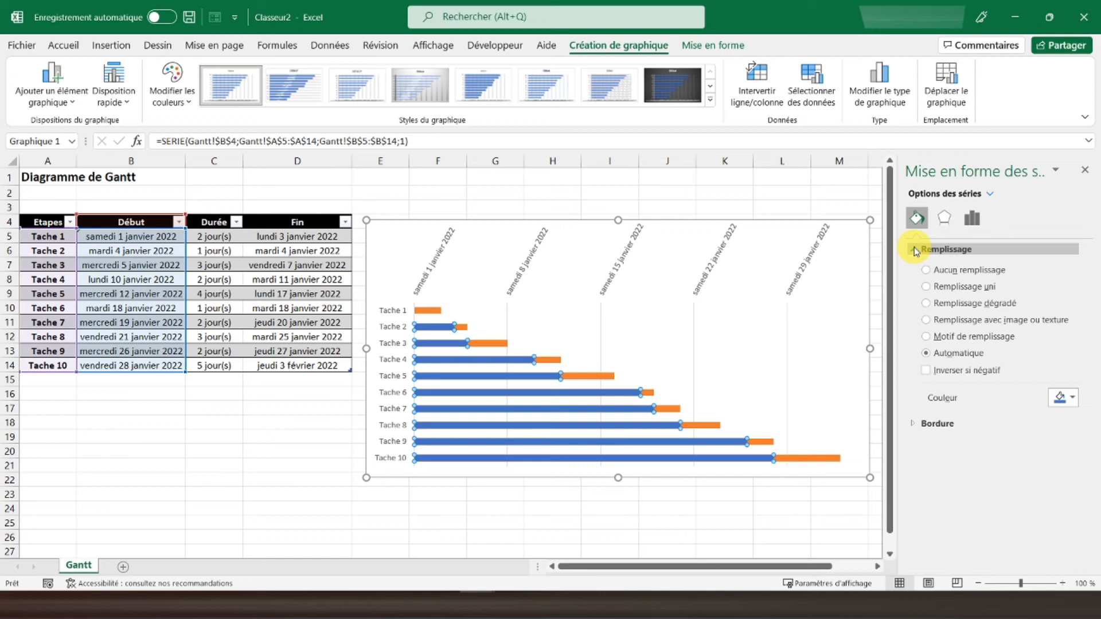
left_click(952, 271)
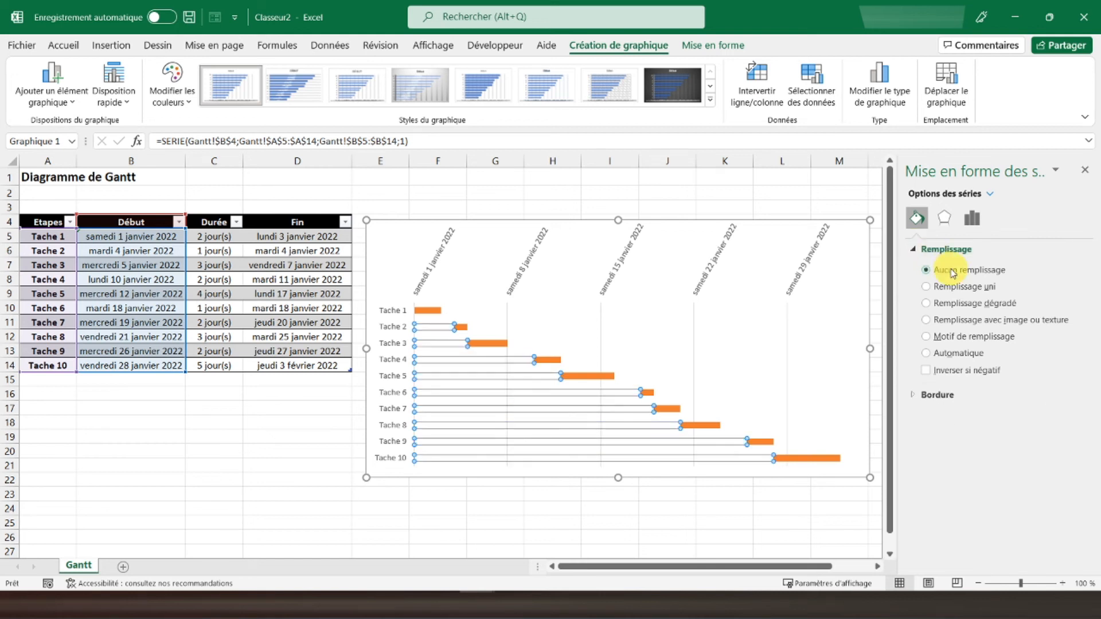
Thicken the orange Durée bars by setting the series gap width to 0 %
left_click(439, 318)
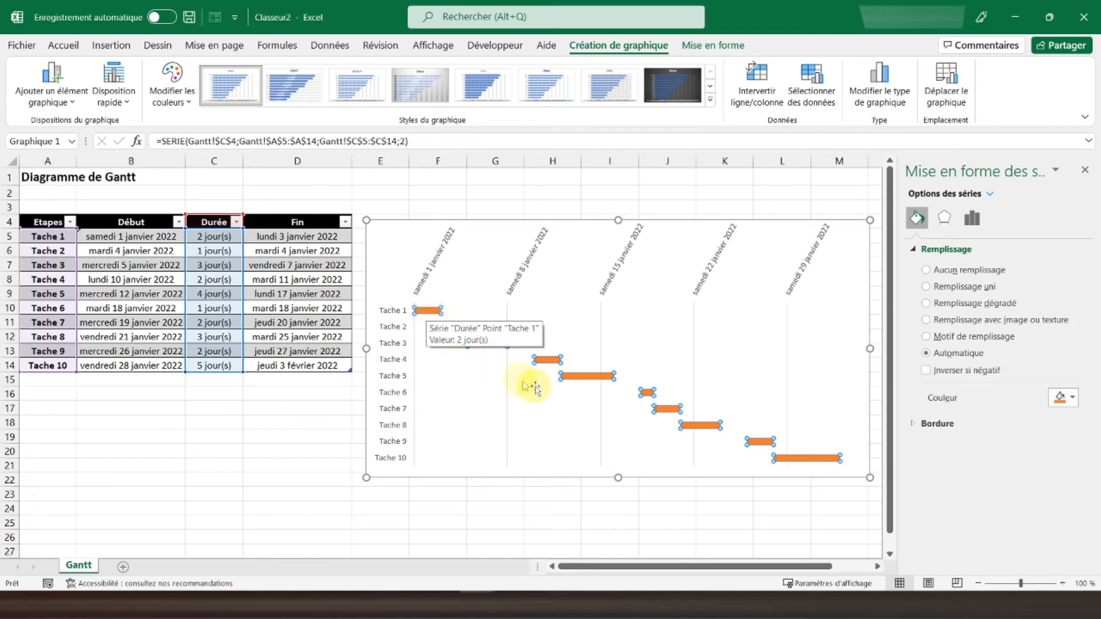
left_click(975, 221)
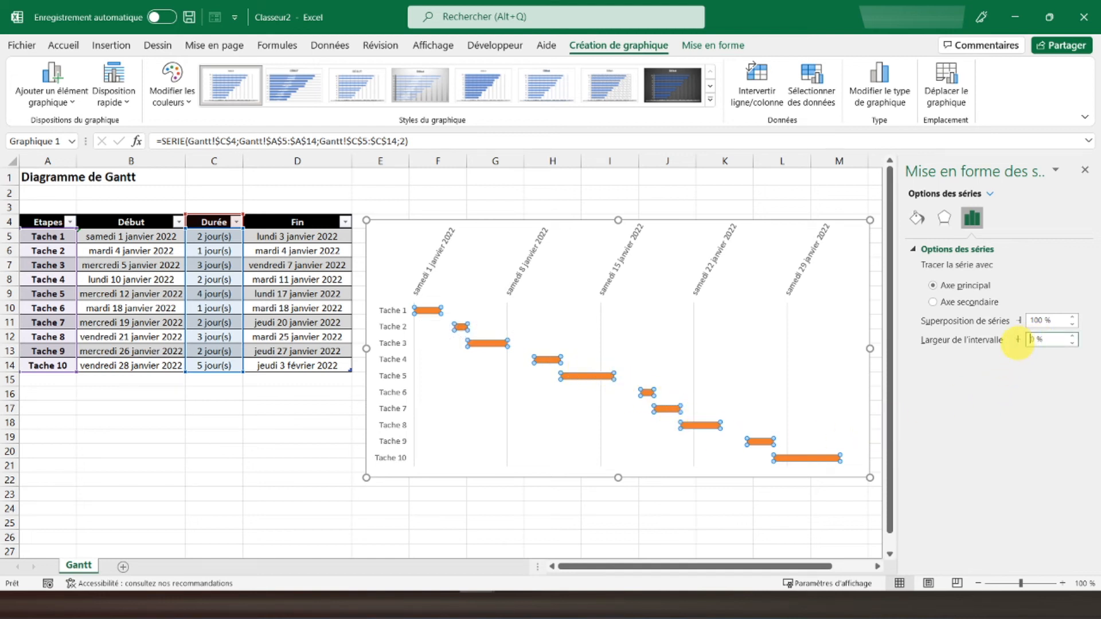
key("Return")
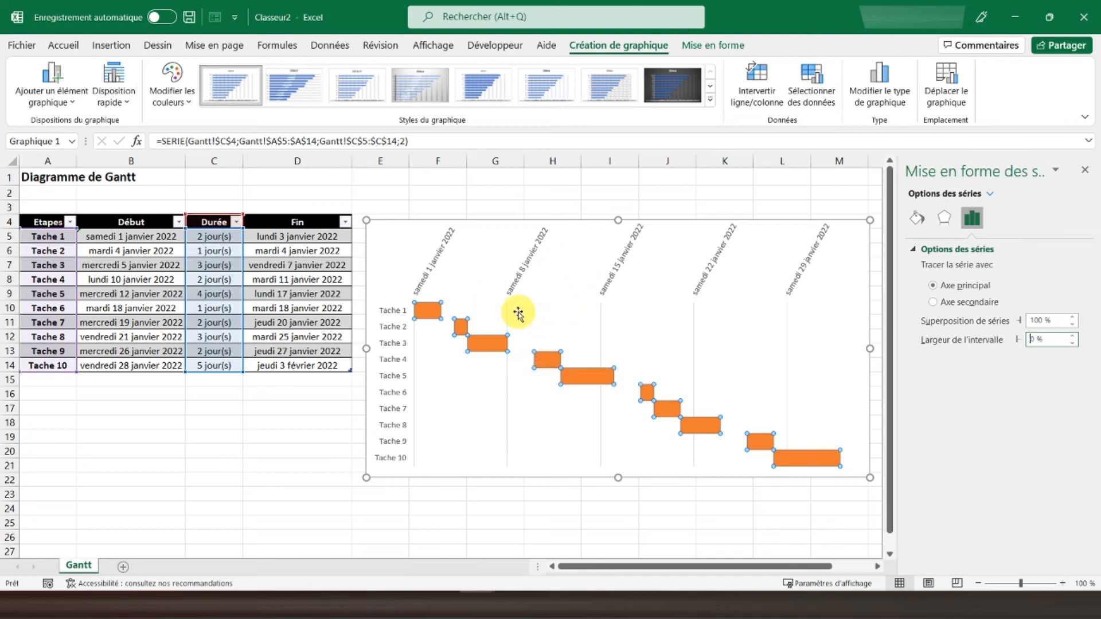
Apply the chart style with the grey patterned plot area, and set the Début series to no fill
left_click(597, 92)
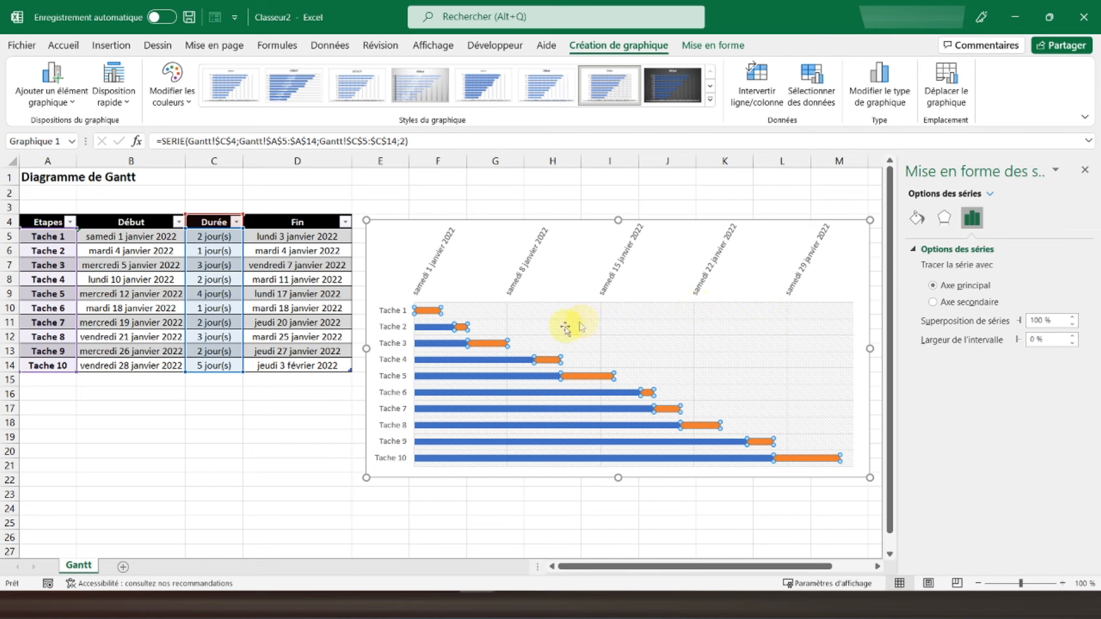
left_click(430, 327)
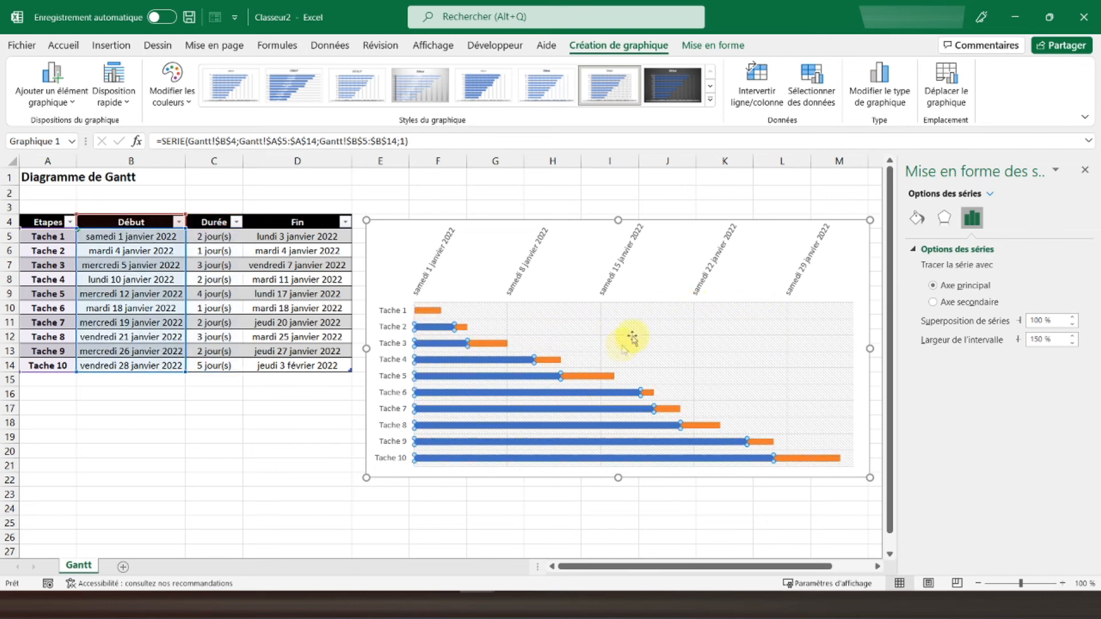
left_click(916, 218)
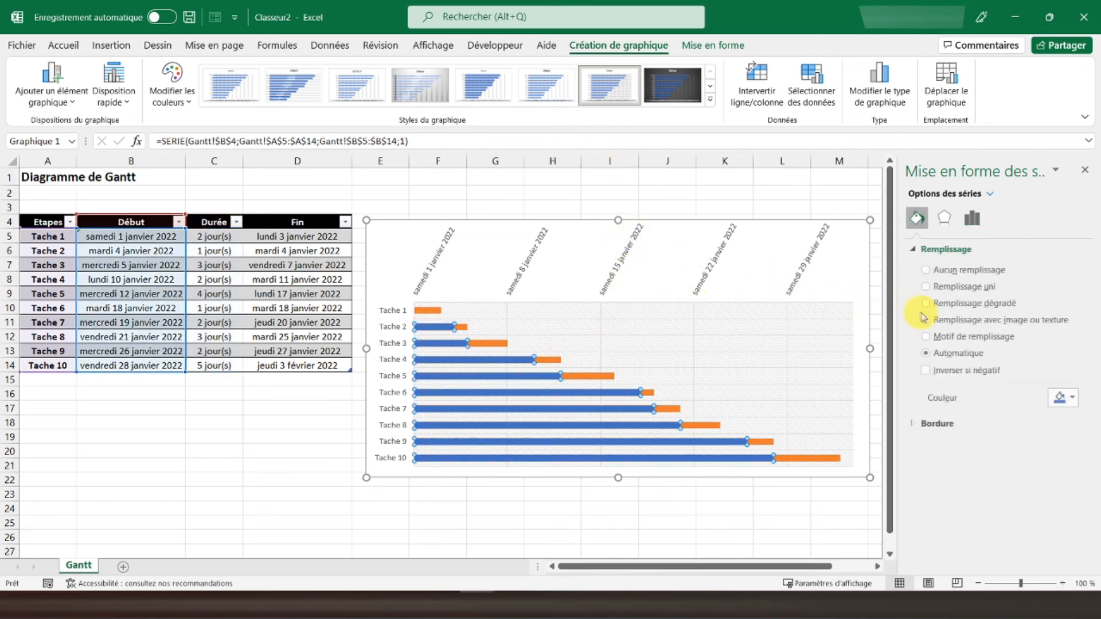
left_click(928, 270)
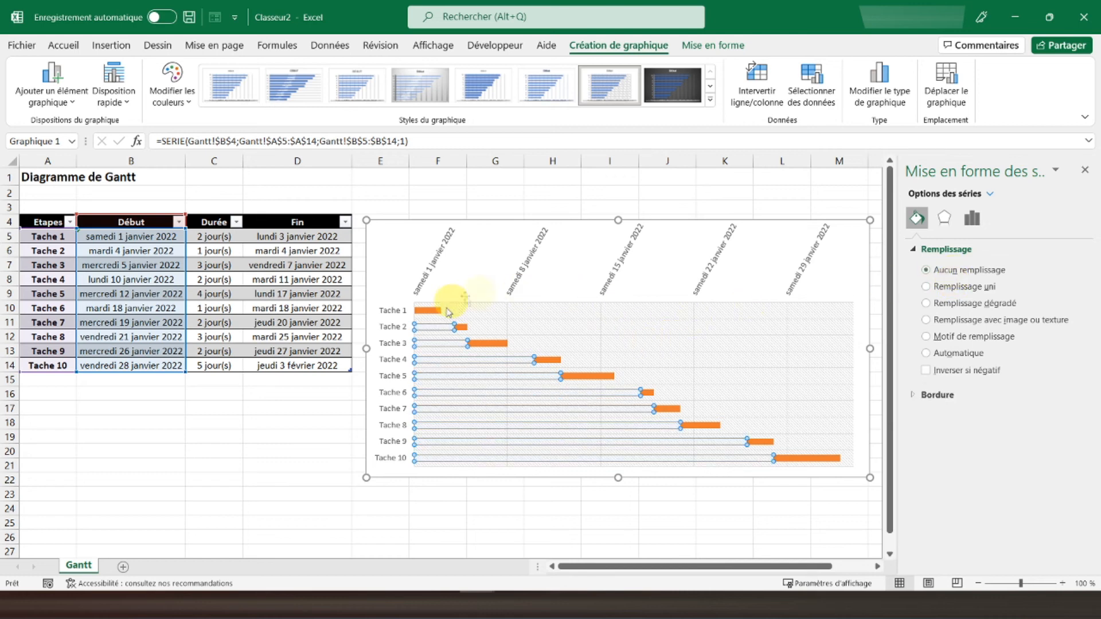
Set the gap width of the orange Durée series to 0 % and close the series formatting options
left_click(483, 344)
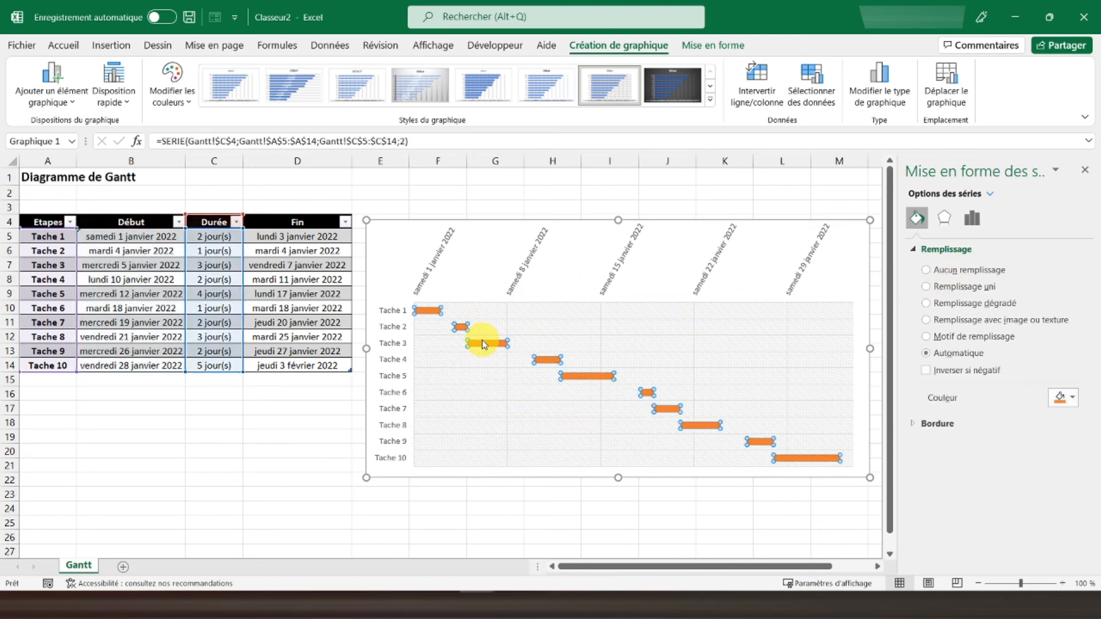
left_click(972, 218)
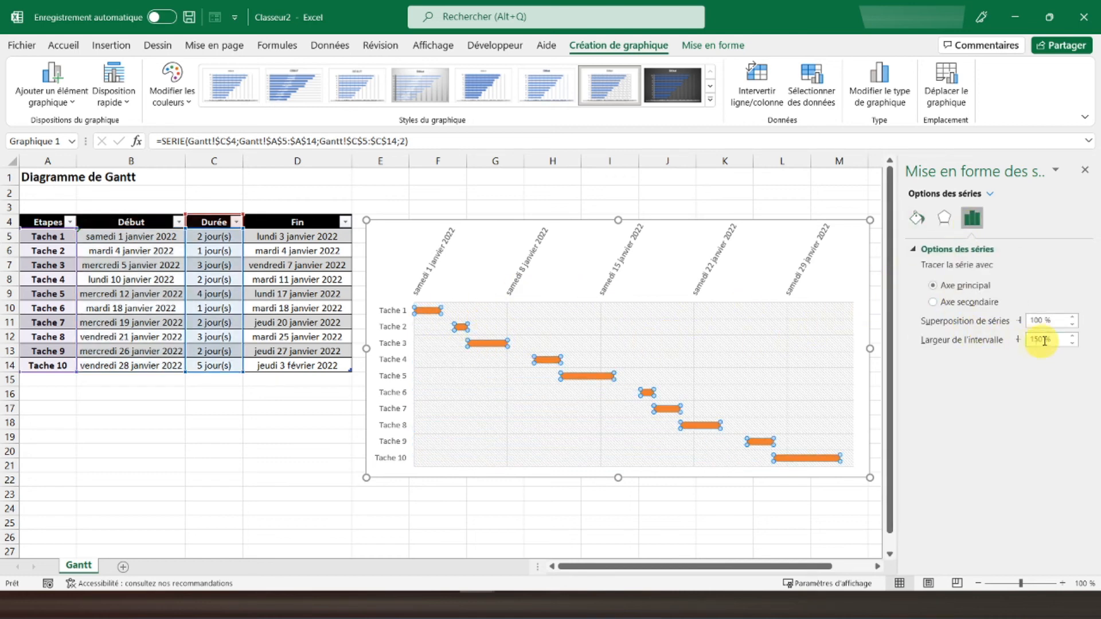
left_click_drag(1042, 339, 1004, 356)
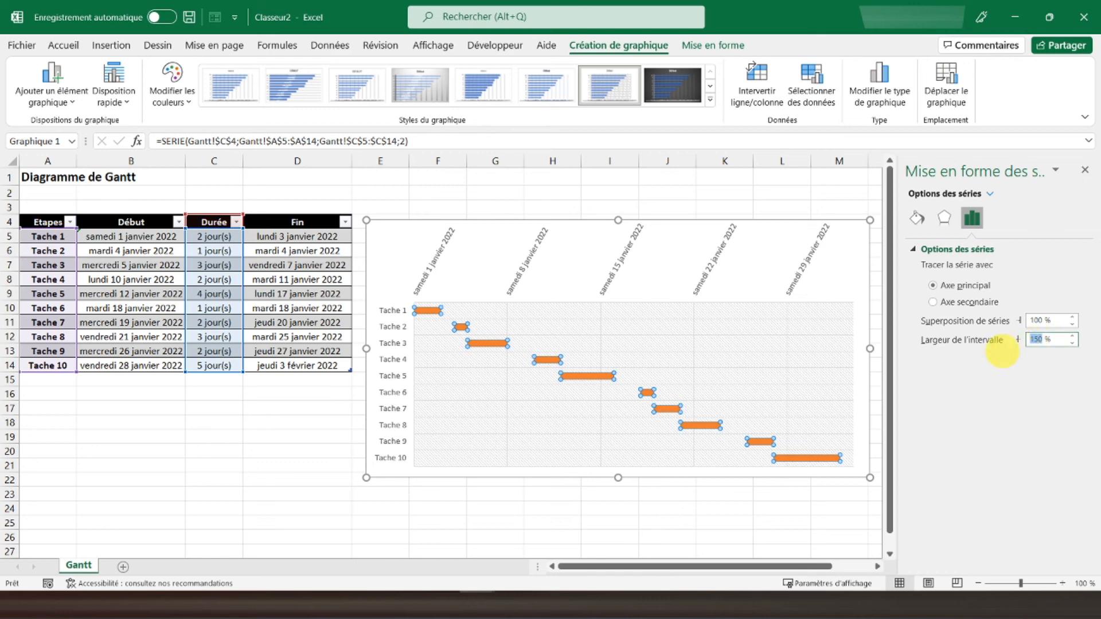
key("Return")
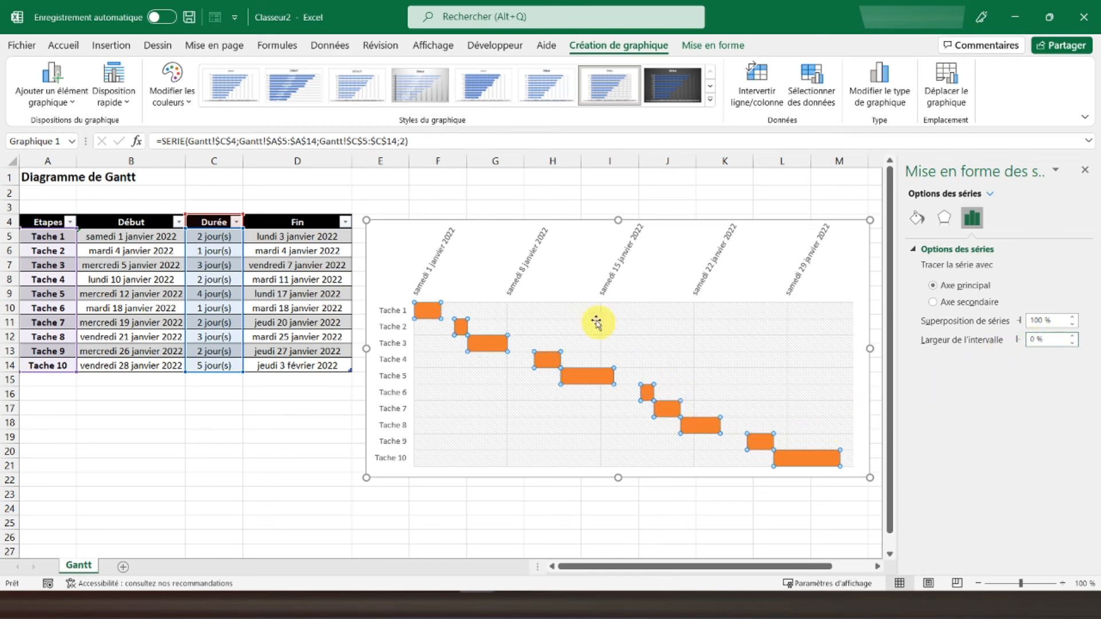
left_click(1084, 170)
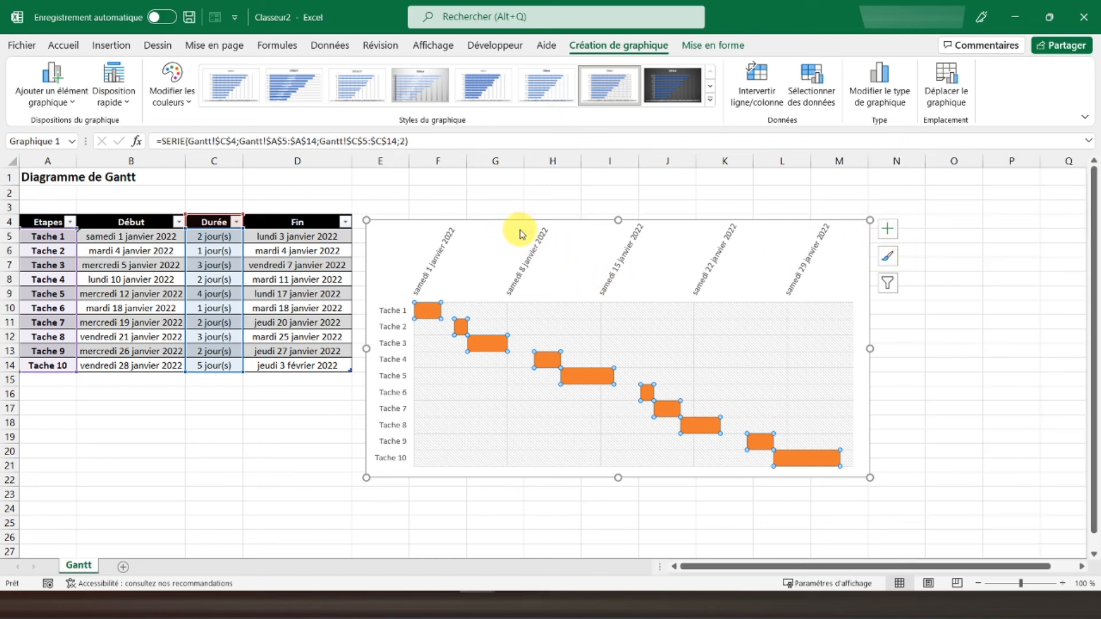
Move the chart against the table's edge and shrink it slightly so it fits within cells E4:M21
left_click_drag(520, 225, 511, 221)
left_click_drag(860, 470, 864, 467)
left_click(879, 476)
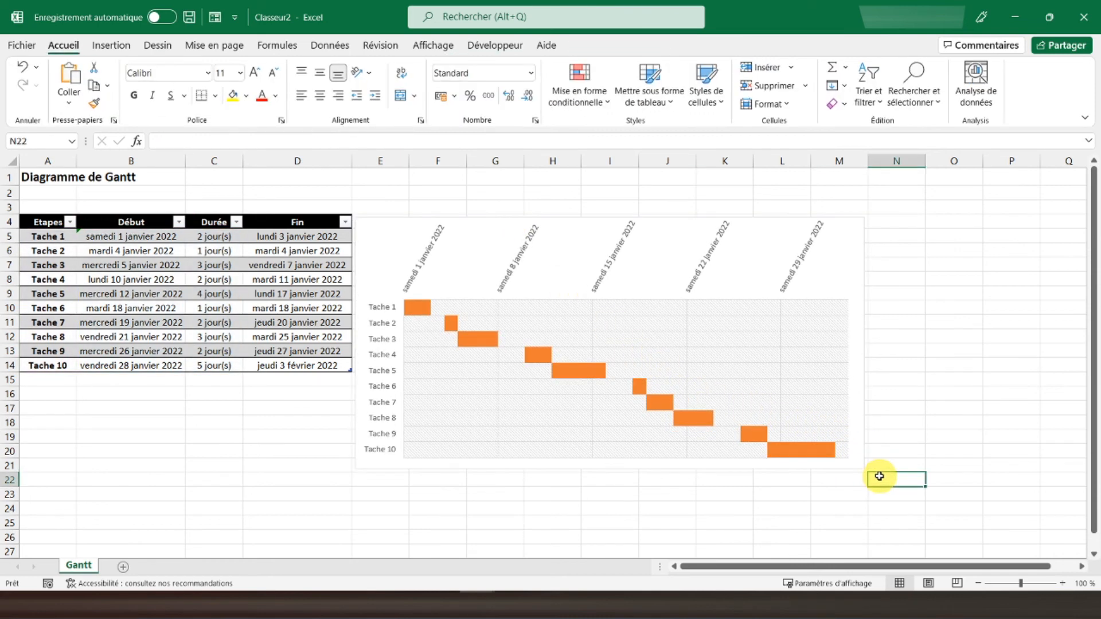
Apply thick outside borders to the range E4:M21 surrounding the chart
key("Left")
key("Up")
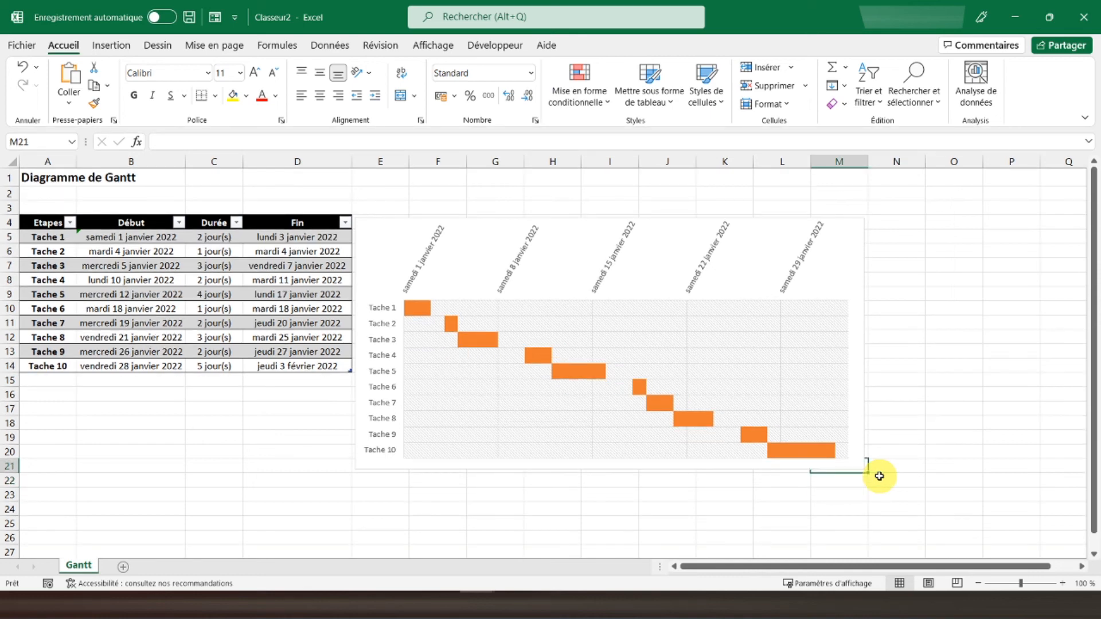
key("shift+Left")
key("shift+Left")
key("shift+Left")
key("shift+Left")
key("shift+Left")
key("shift+Left")
key("shift+Left")
key("shift+Left")
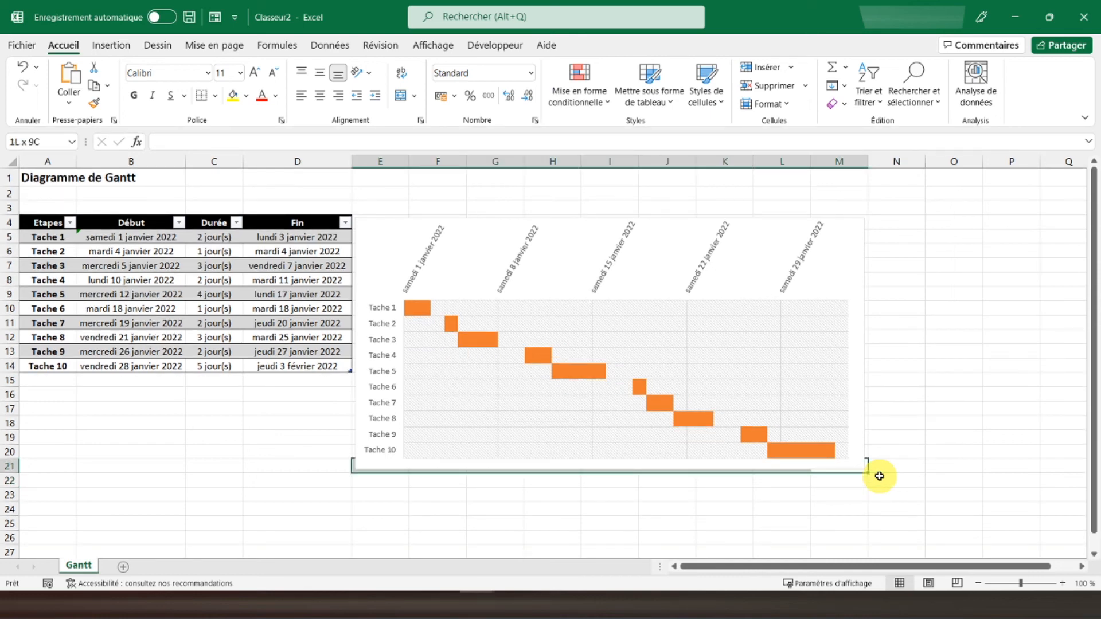
key("shift+Up")
key("shift+Up")
key("shift+Up")
key("shift+Up")
key("shift+Up")
key("shift+Up")
key("shift+Up")
key("shift+Up")
key("shift+Up")
key("shift+Up")
key("shift+Up")
key("shift+Up")
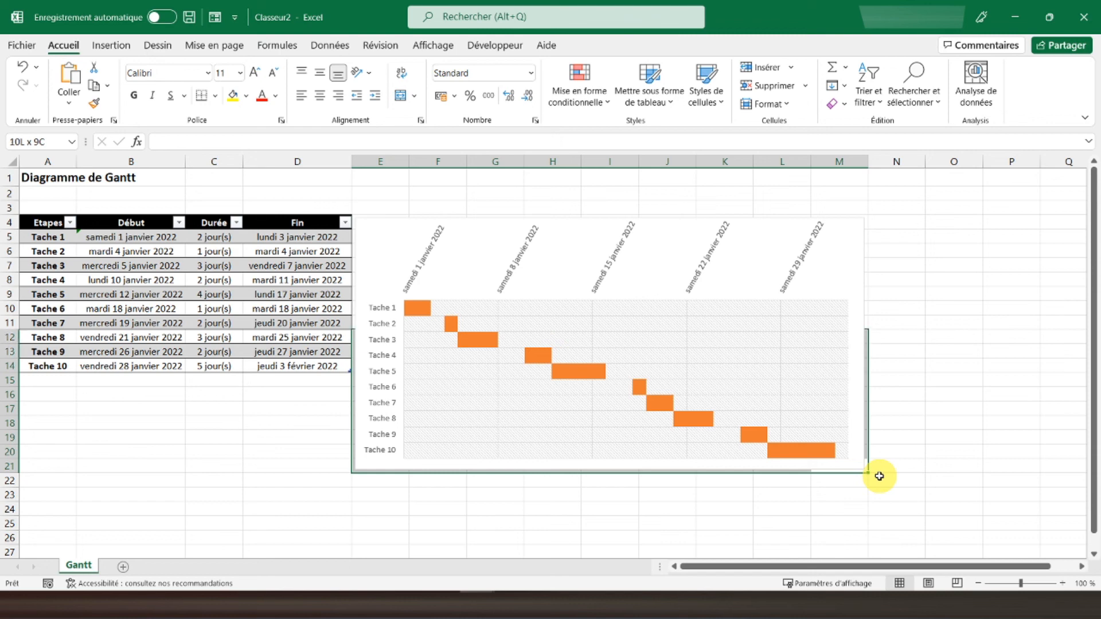
key("shift+Up")
key("shift+Up")
key("shift+Up")
key("shift+Up")
key("shift+Up")
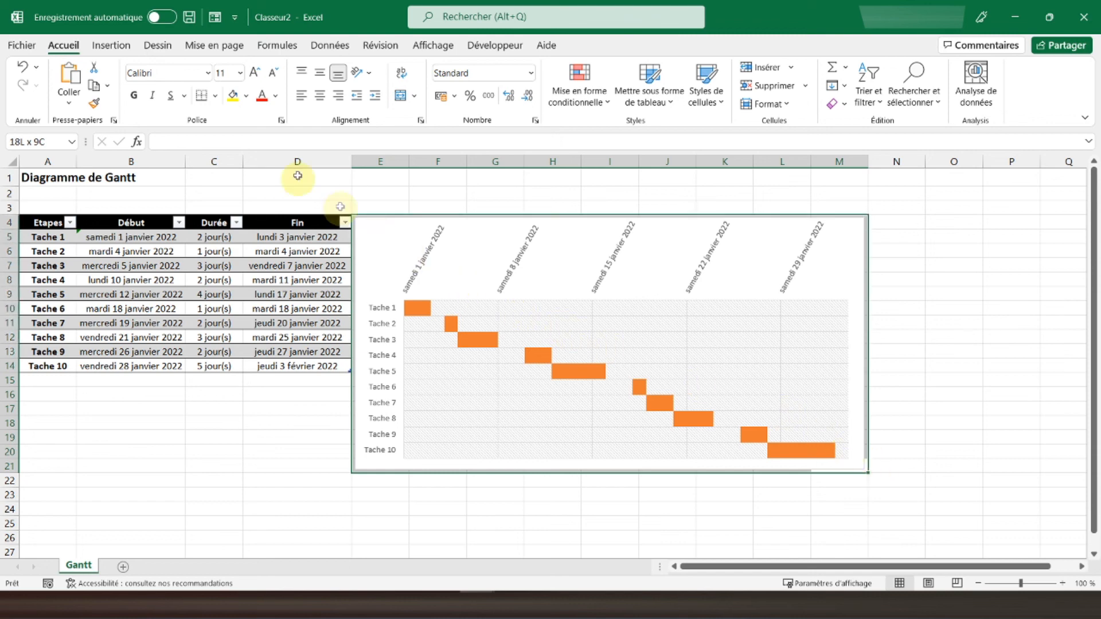
left_click(216, 96)
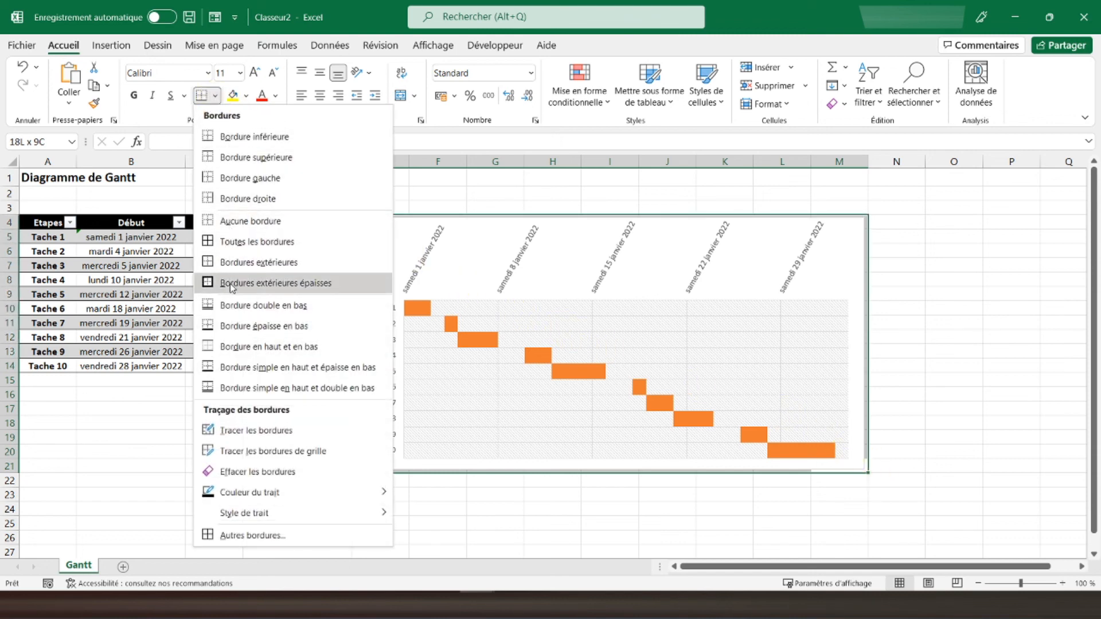
left_click(309, 278)
Remove the outline of the chart area
left_click(370, 225)
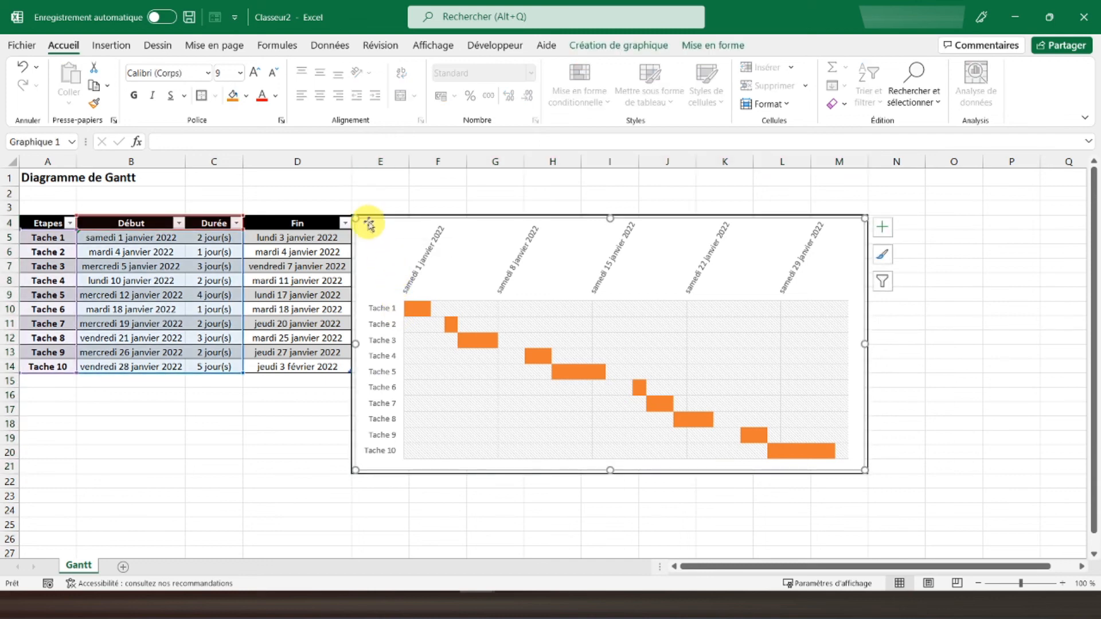
right_click(412, 225)
left_click(481, 152)
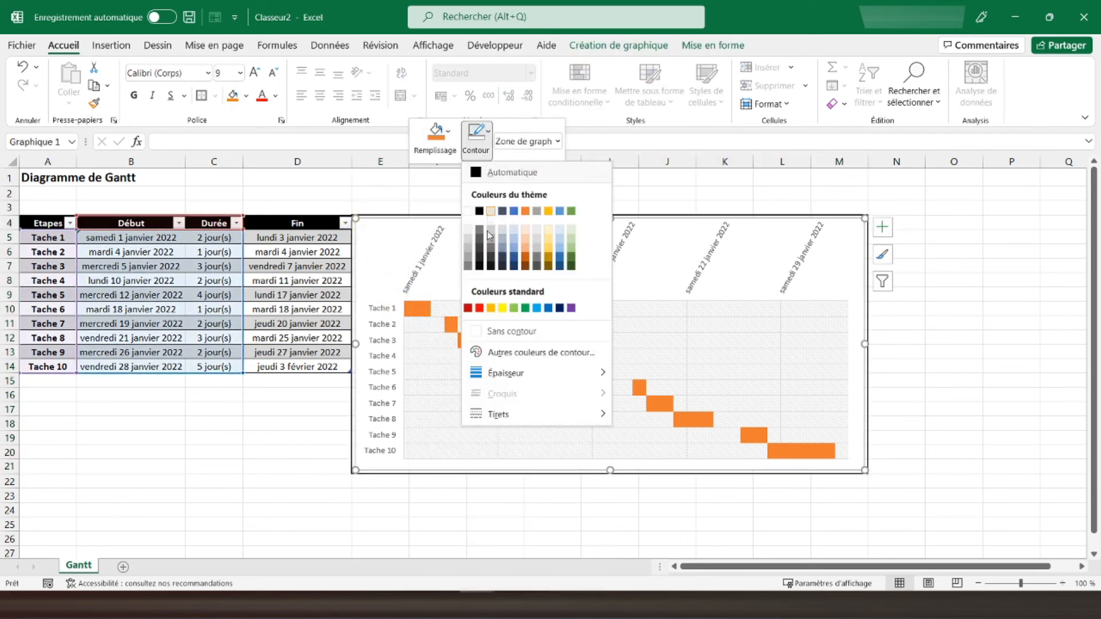
left_click(505, 331)
left_click(60, 178)
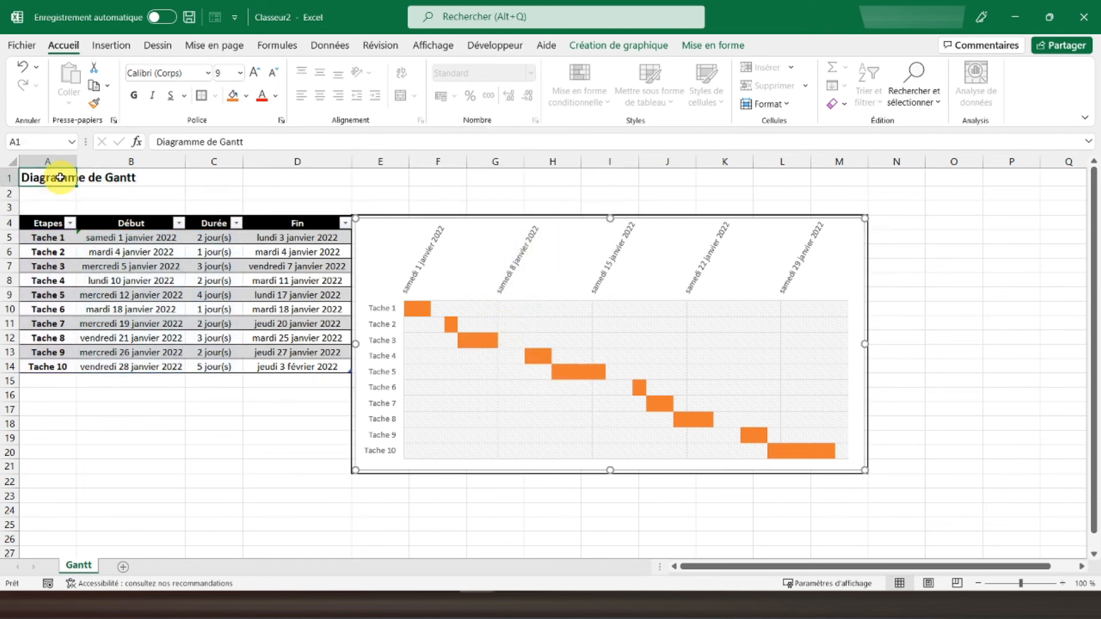
Make the labels of the chart's date axis and task axis bold
left_click(413, 264)
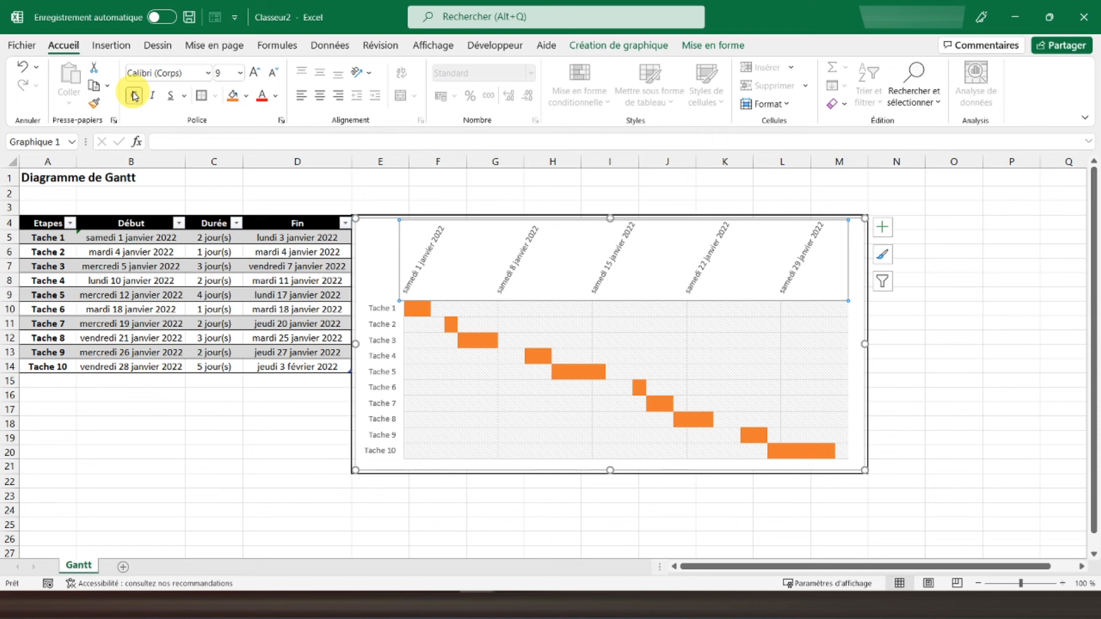
left_click(380, 320)
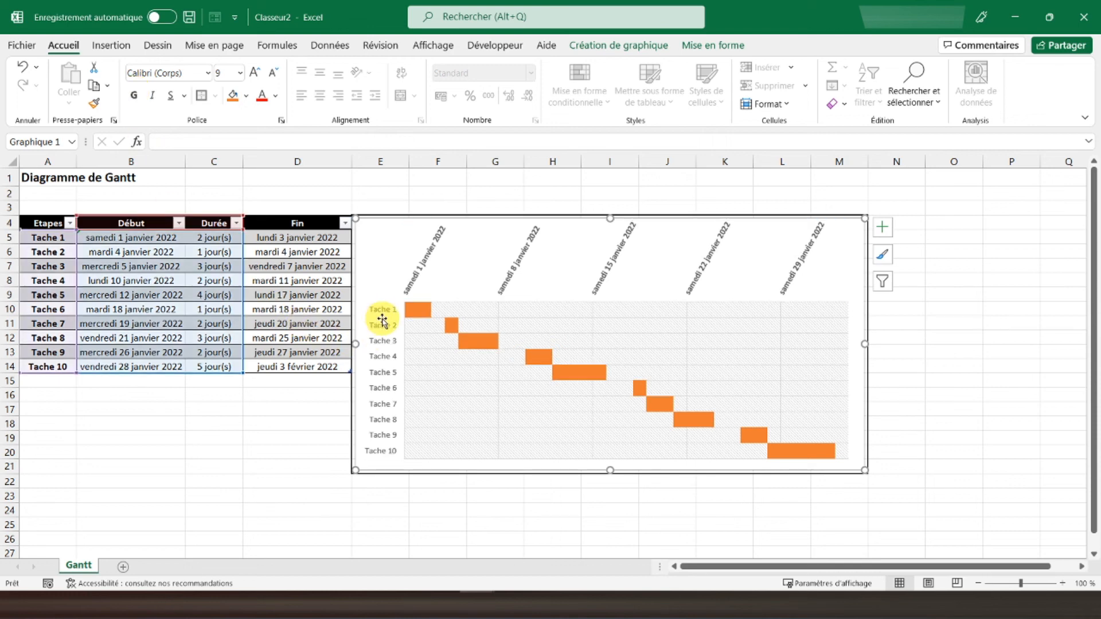
left_click(313, 397)
left_click(381, 351)
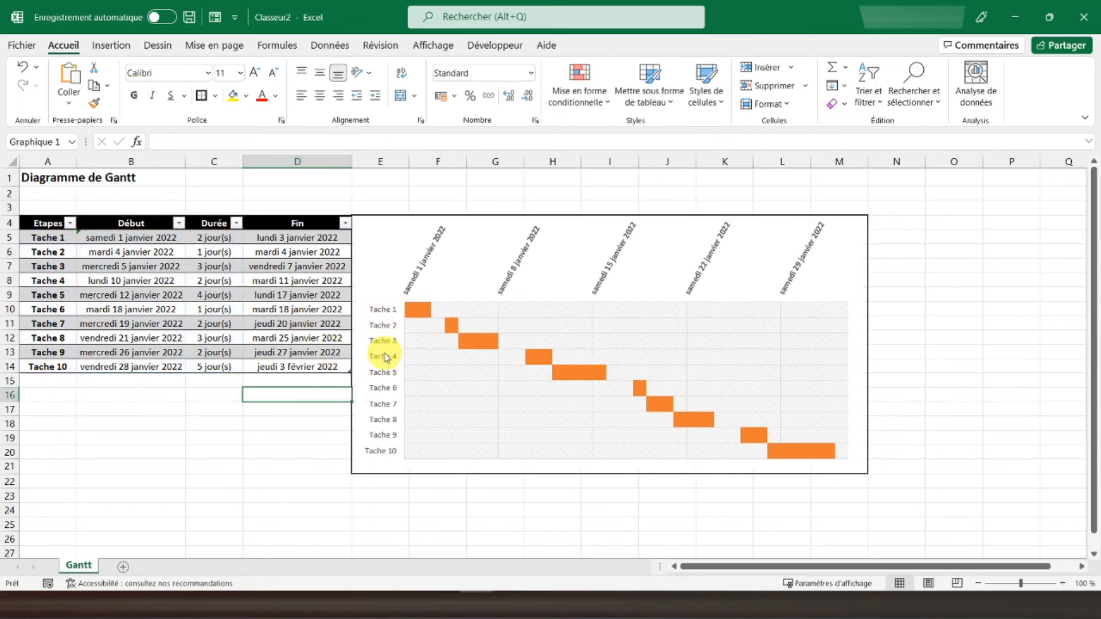
left_click(369, 315)
left_click(136, 98)
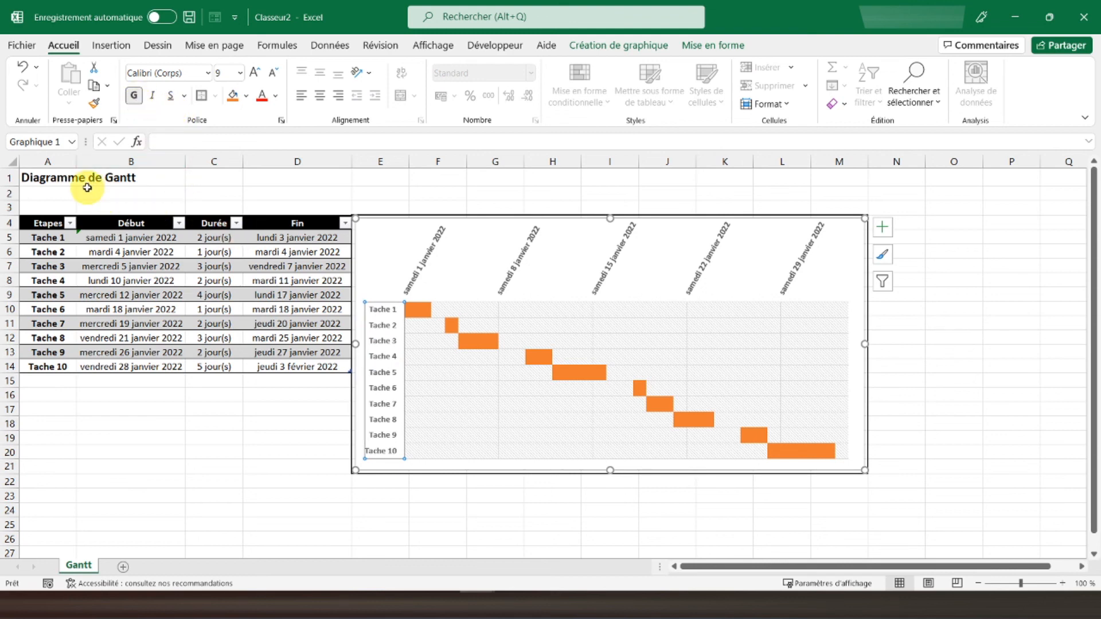
Hide the worksheet gridlines on the Gantt sheet
left_click(29, 175)
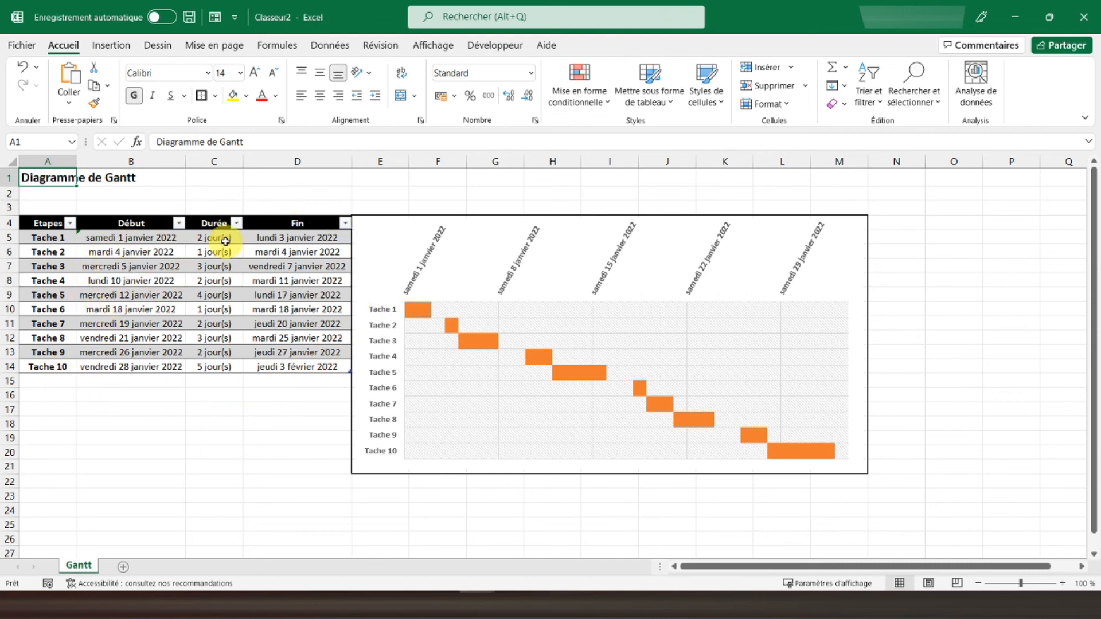
left_click(433, 44)
left_click(218, 95)
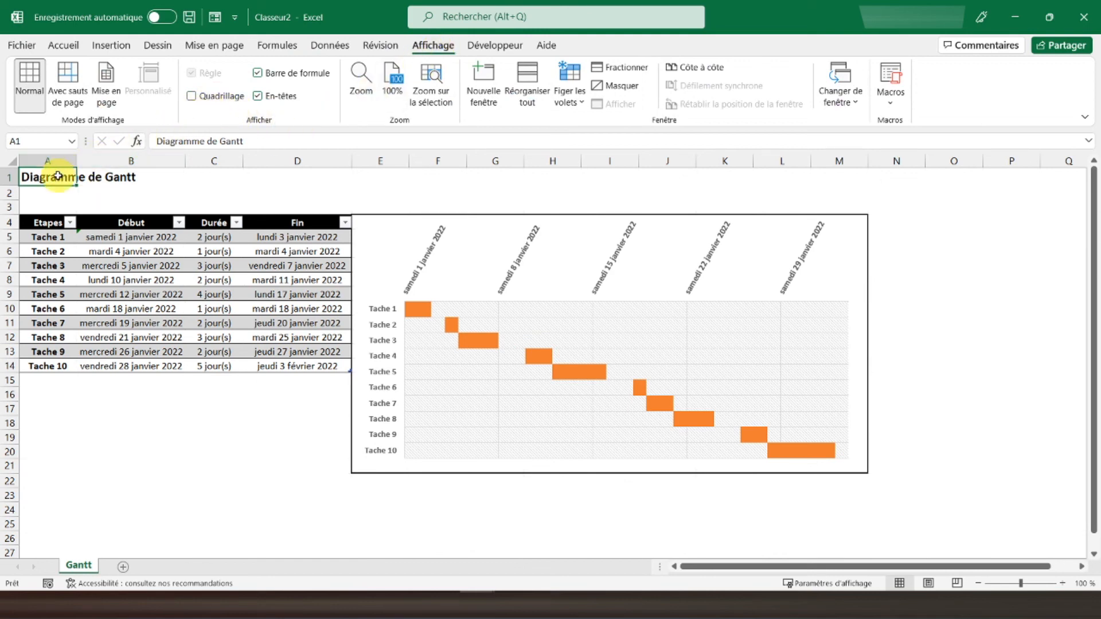